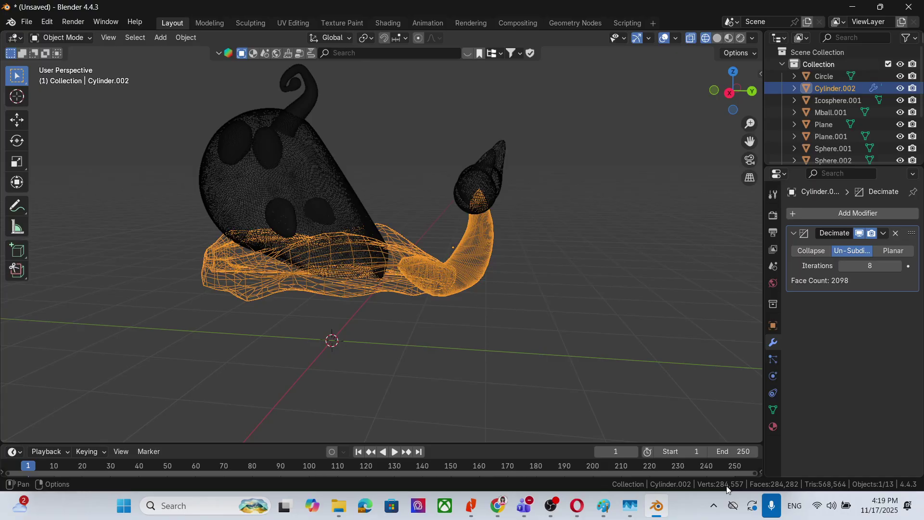
Step: Add a Decimate modifier to Icosphere.001 in Un-Subdivide mode with 8 iterations
scroll(526, 274, "up", 2)
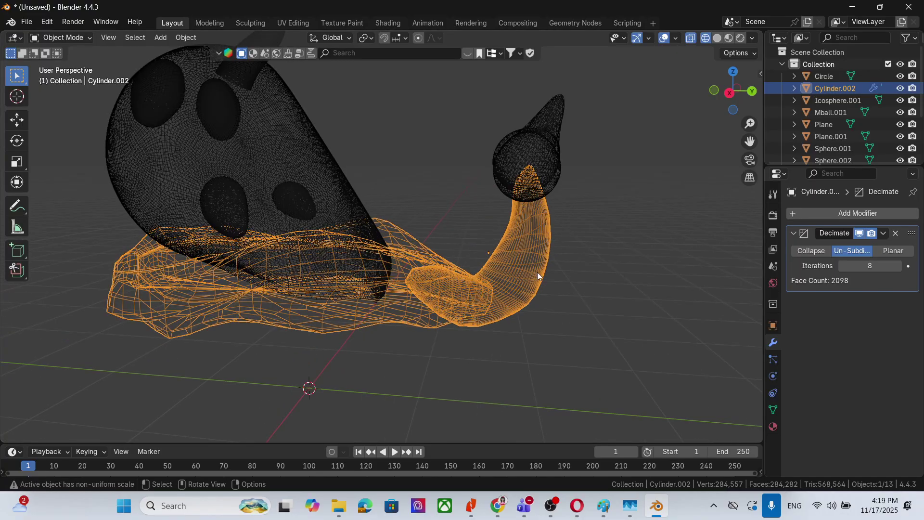
left_click(826, 99)
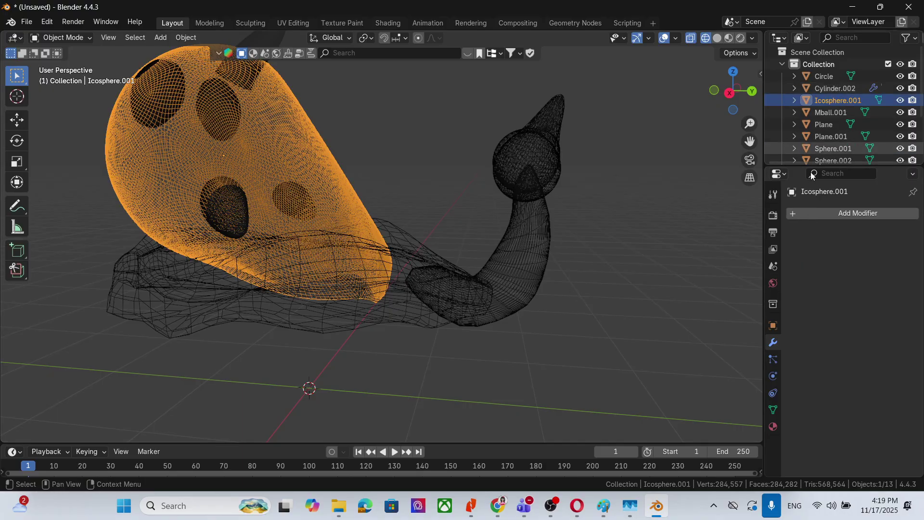
left_click(796, 212)
mouse_move(768, 213)
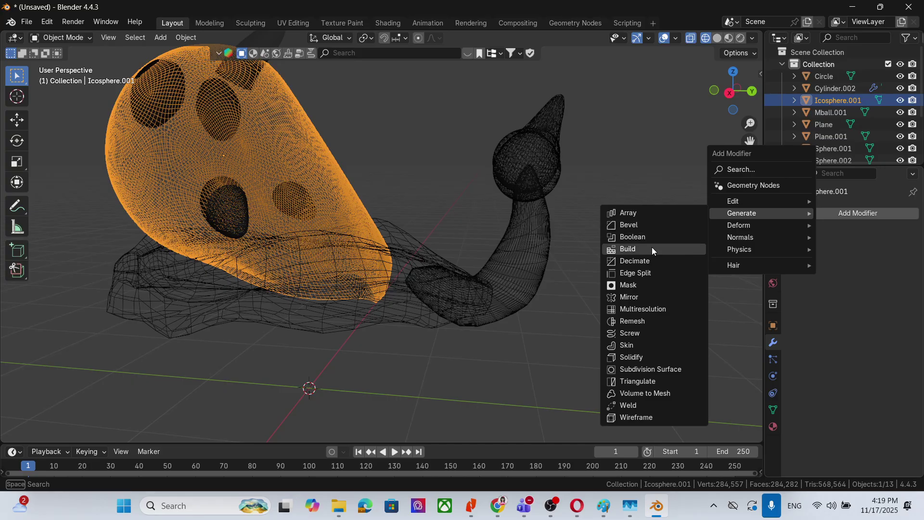
left_click(634, 260)
left_click(854, 250)
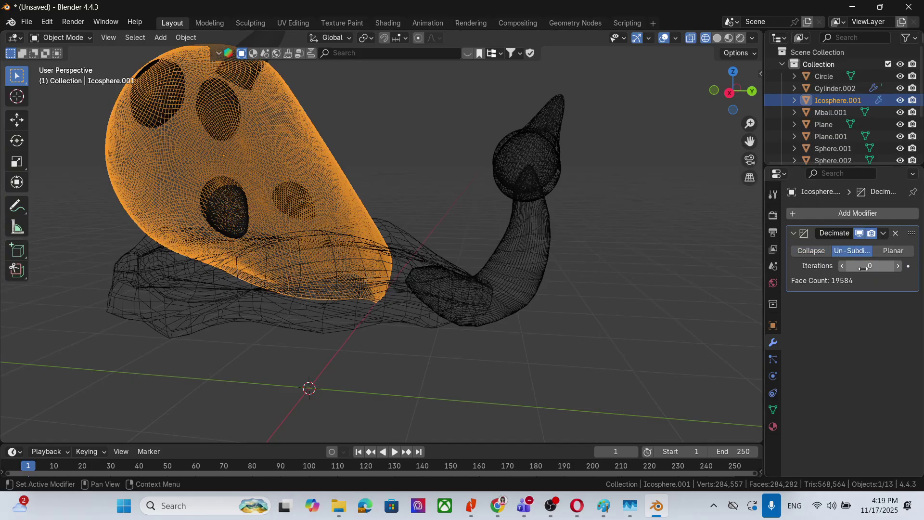
left_click(874, 266)
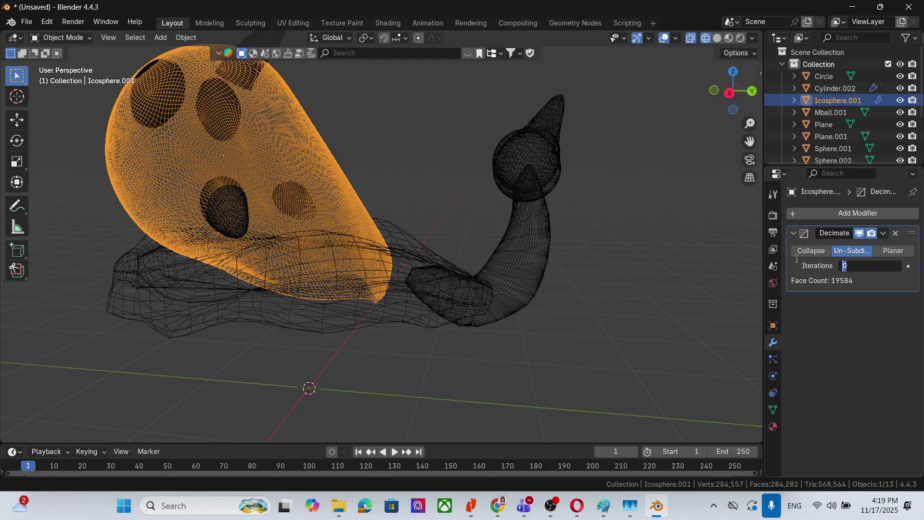
type("8")
key("Return")
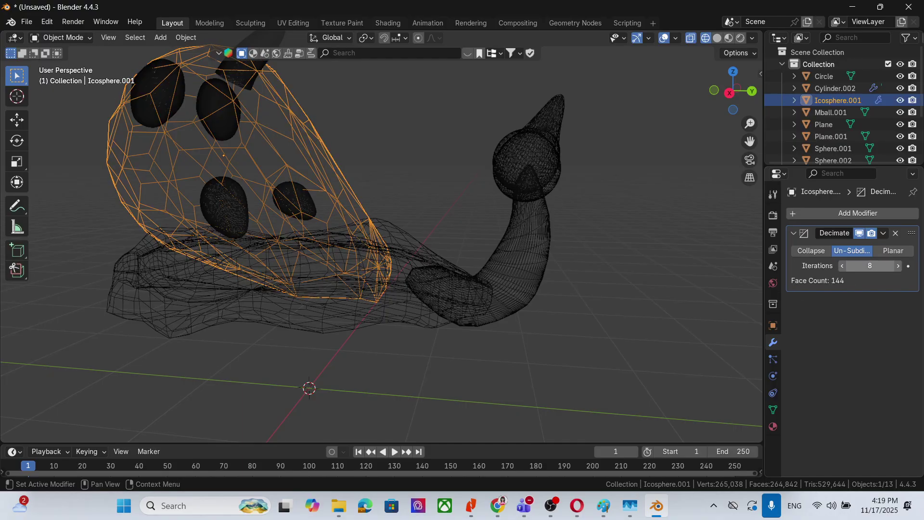
Step: Set the Icosphere.001 Decimate iterations to 6 and apply the modifier
left_click(874, 267)
type("6")
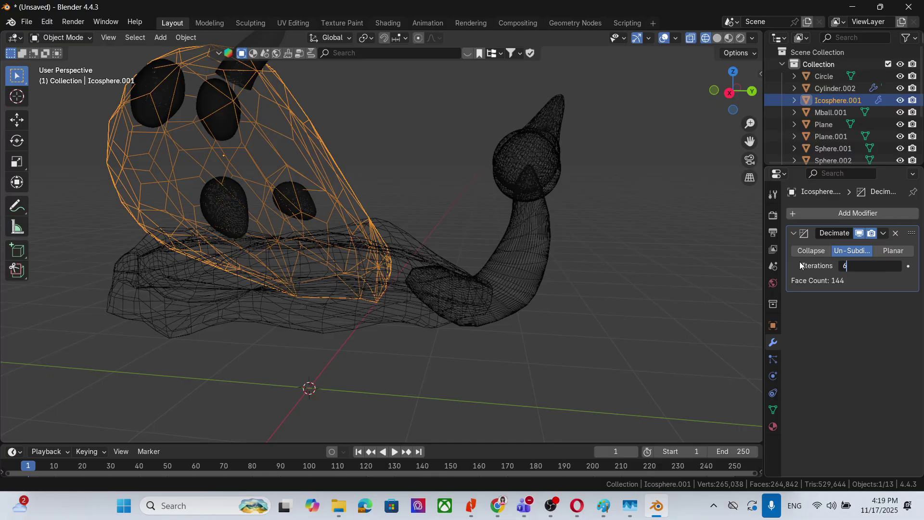
key("Return")
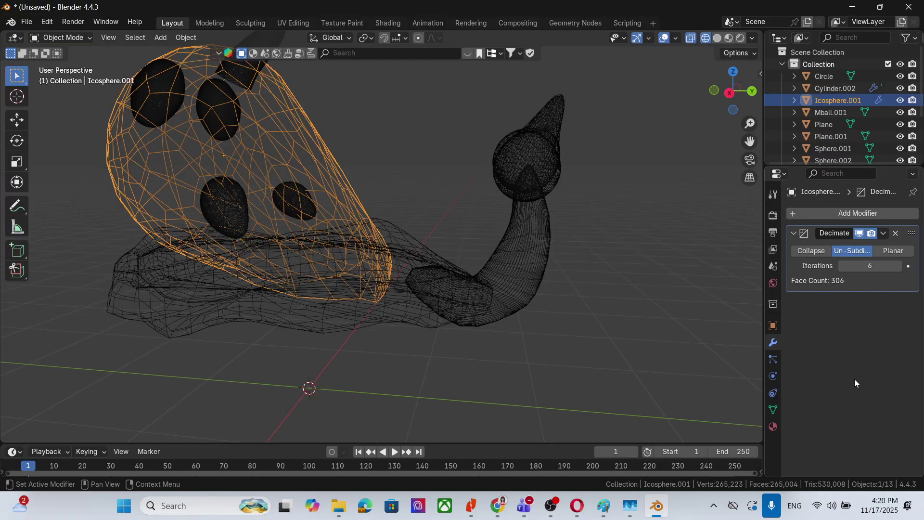
left_click(883, 234)
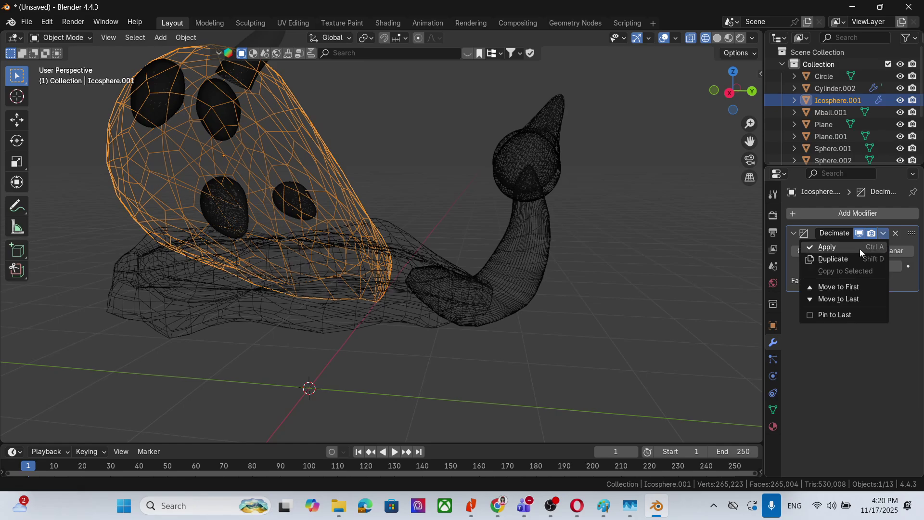
left_click(860, 250)
Step: Apply the existing Decimate modifier on Cylinder.002
left_click(845, 88)
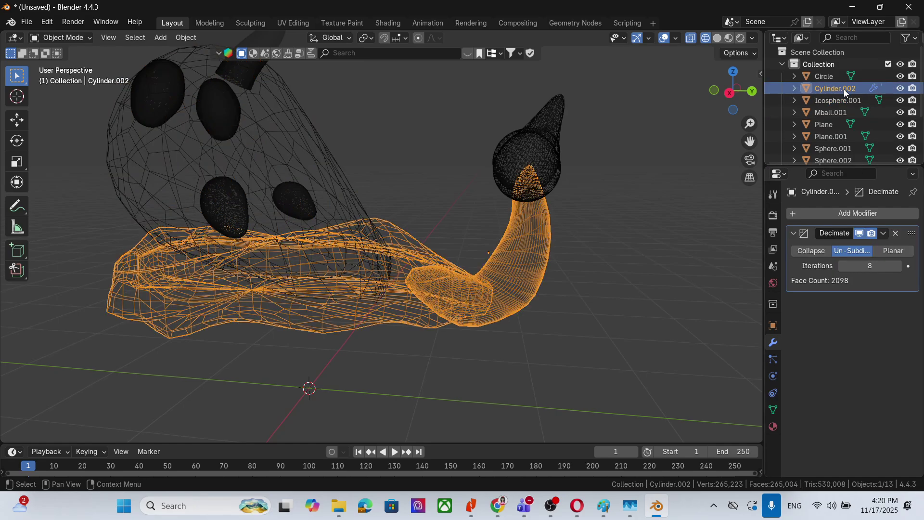
left_click(882, 233)
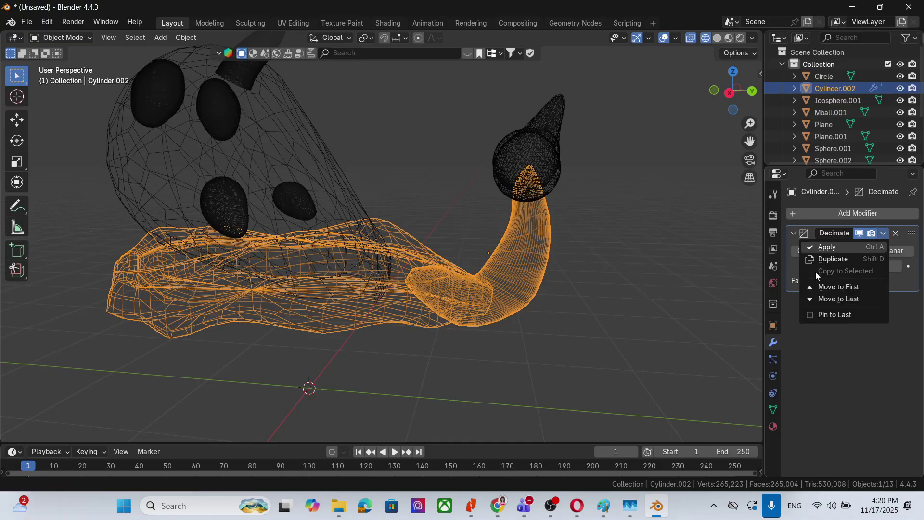
left_click(832, 247)
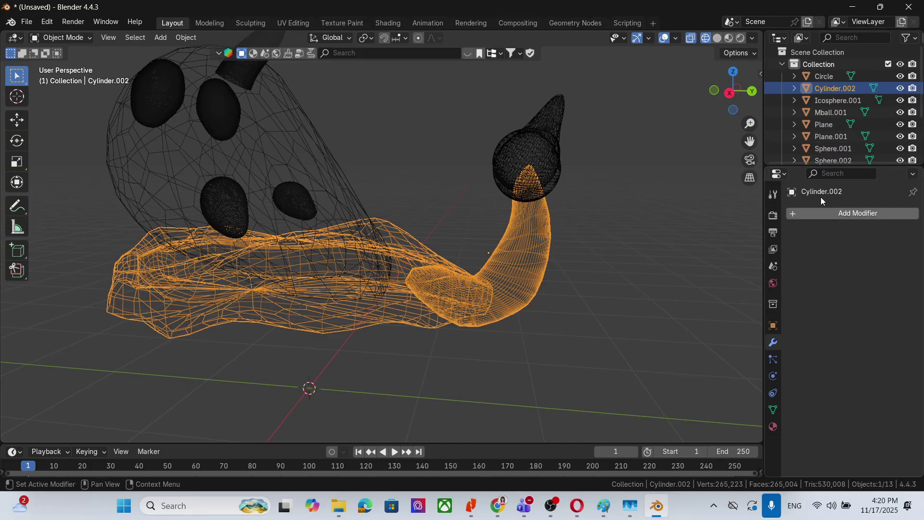
Step: Check the Circle object by toggling its visibility, and delete it from the collection
left_click(842, 109)
left_click(819, 78)
middle_click_drag(395, 159, 437, 216)
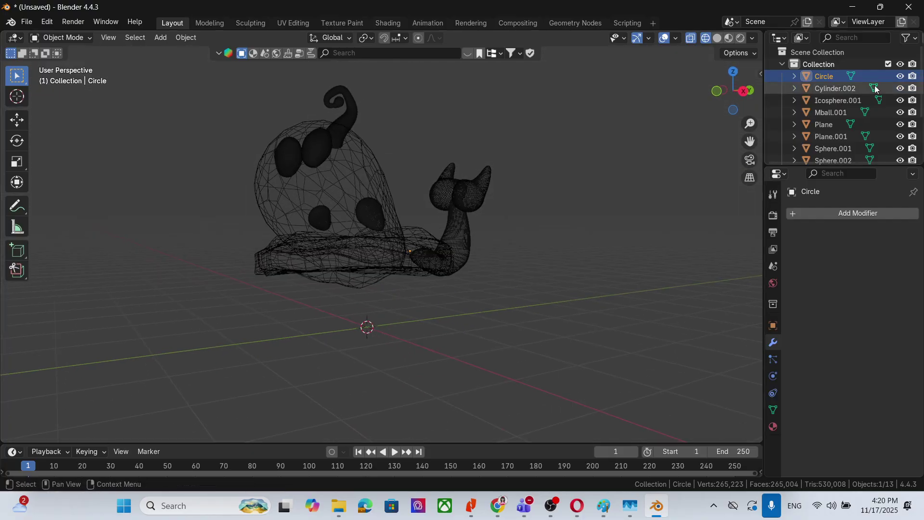
left_click(903, 76)
left_click(903, 76)
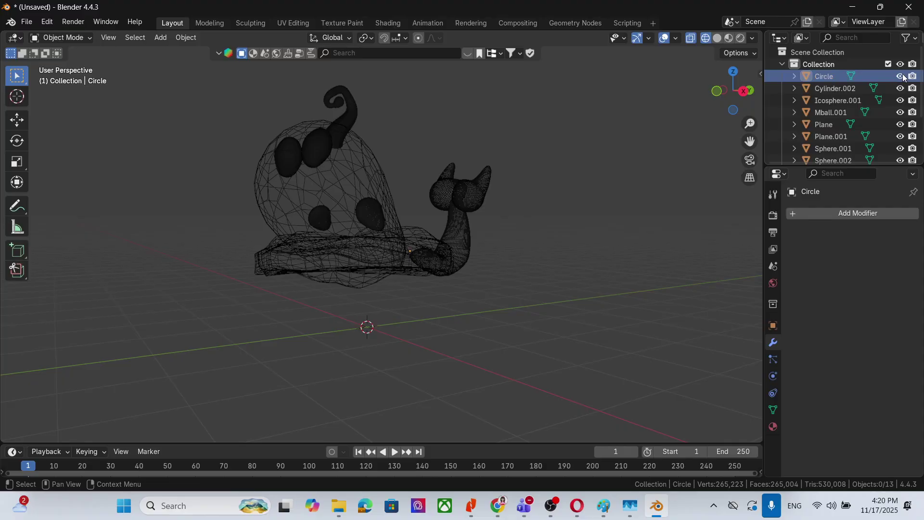
left_click(820, 91)
left_click(827, 79)
key("Delete")
Step: Add a Decimate modifier to Plane, the curled horn, in Un-Subdivide mode with 6 iterations
left_click(841, 77)
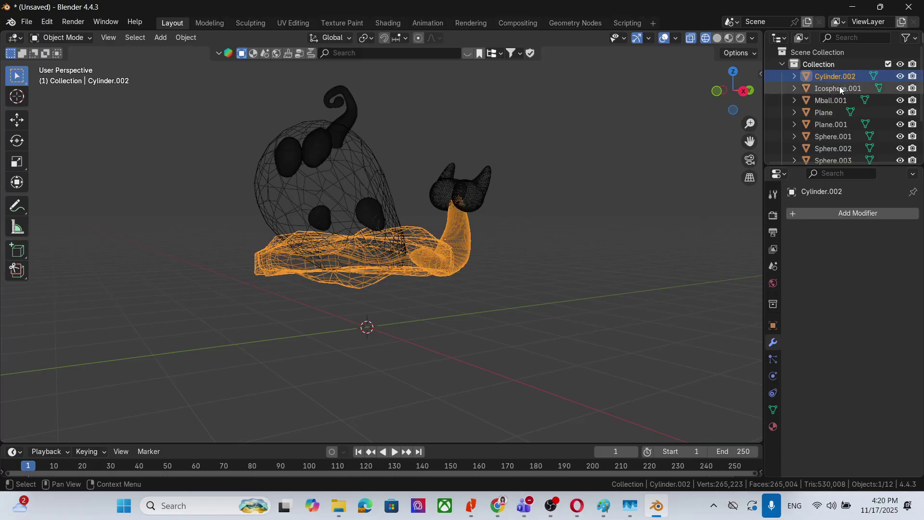
left_click(839, 87)
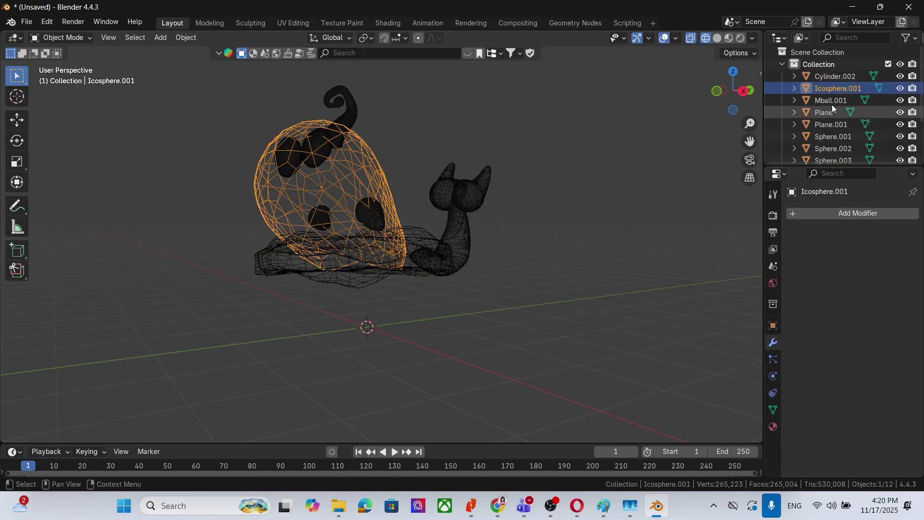
left_click(831, 101)
middle_click_drag(601, 235, 606, 284)
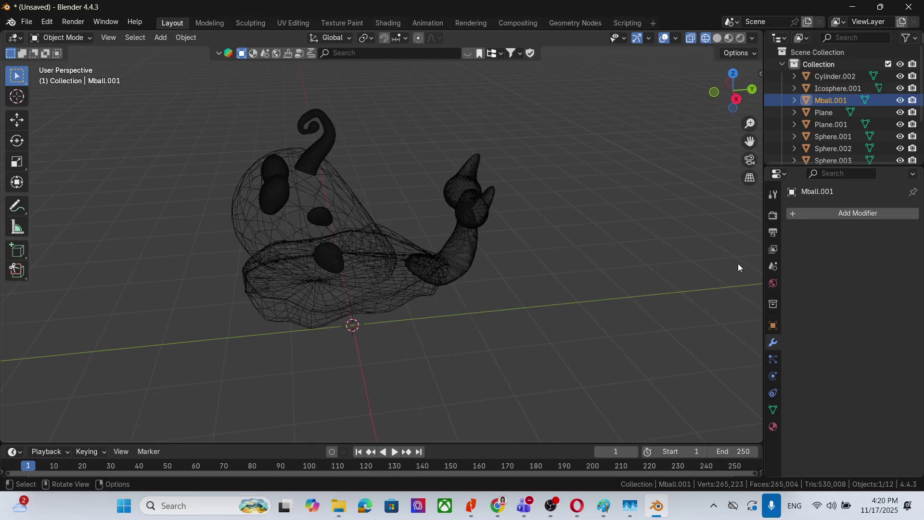
left_click(813, 113)
left_click(827, 101)
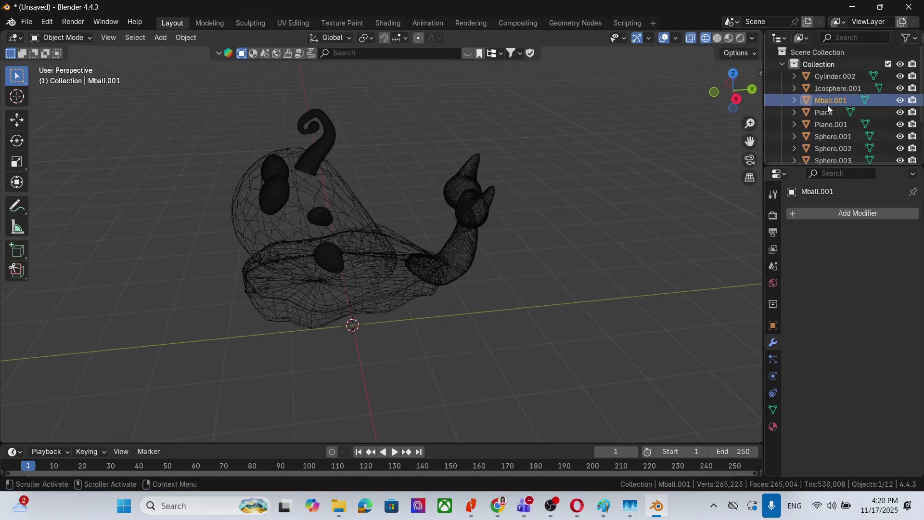
left_click(827, 111)
left_click(796, 213)
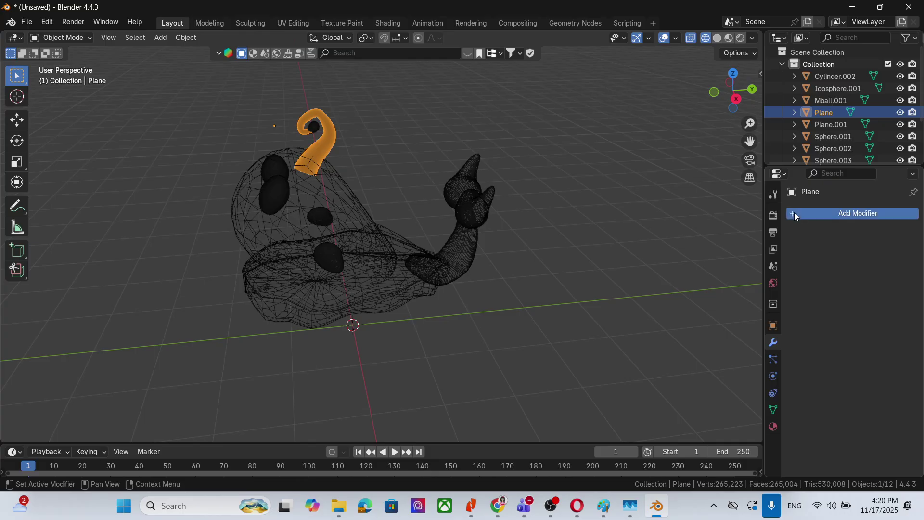
mouse_move(794, 215)
left_click(638, 261)
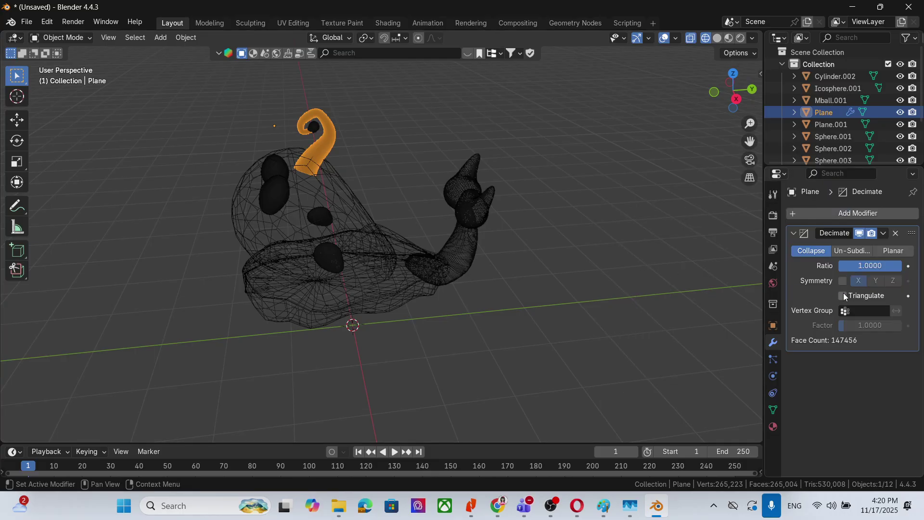
left_click(866, 252)
left_click(862, 266)
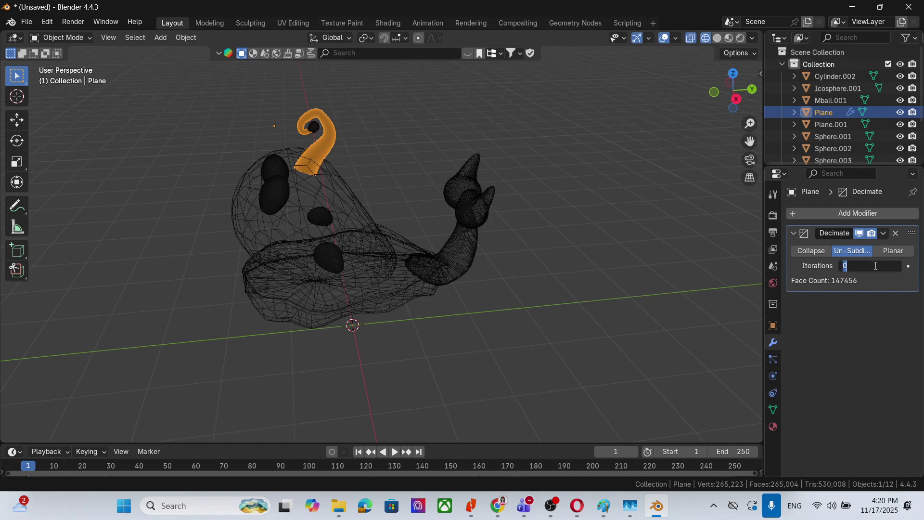
type("6")
key("Return")
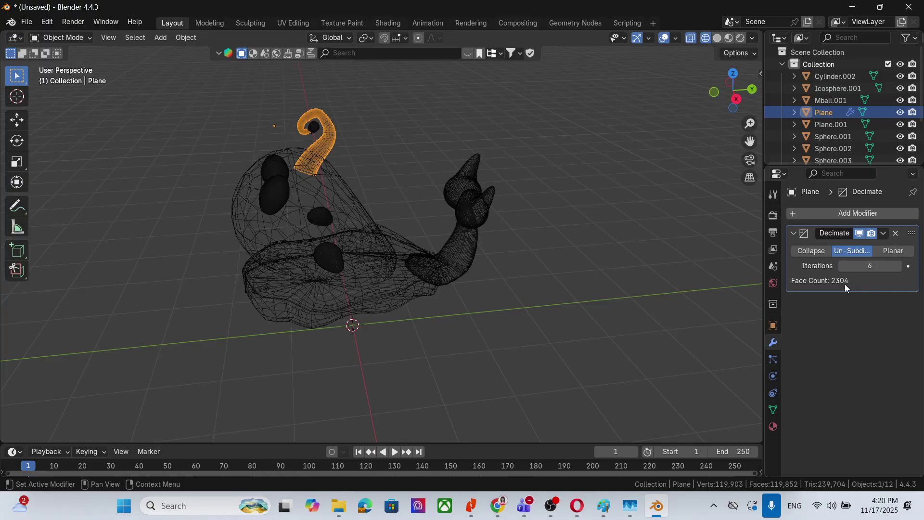
Step: Add a Decimate modifier to the small sphere inside the horn's curl, in Un-Subdivide mode with 6 iterations
scroll(342, 188, "up", 3)
scroll(382, 146, "down", 1)
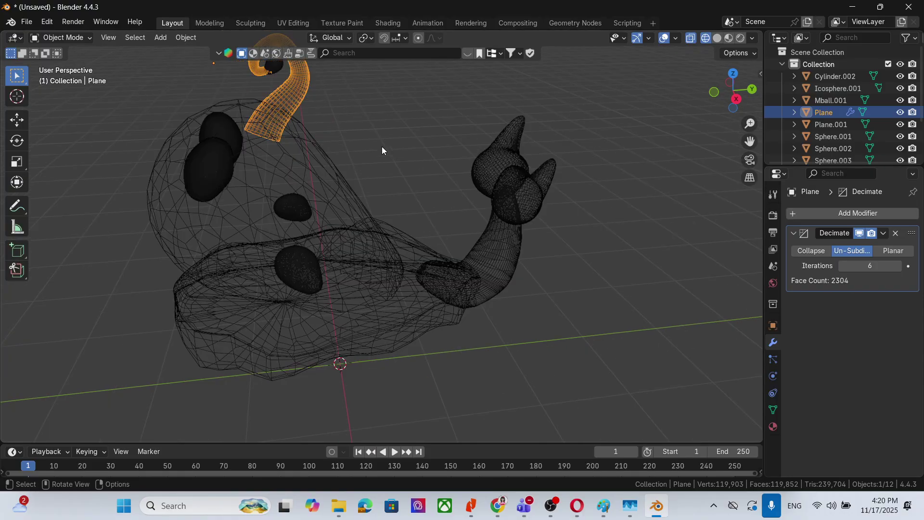
left_click_drag(751, 142, 758, 188)
middle_click_drag(455, 225, 443, 225)
scroll(308, 131, "up", 3)
scroll(232, 109, "down", 2)
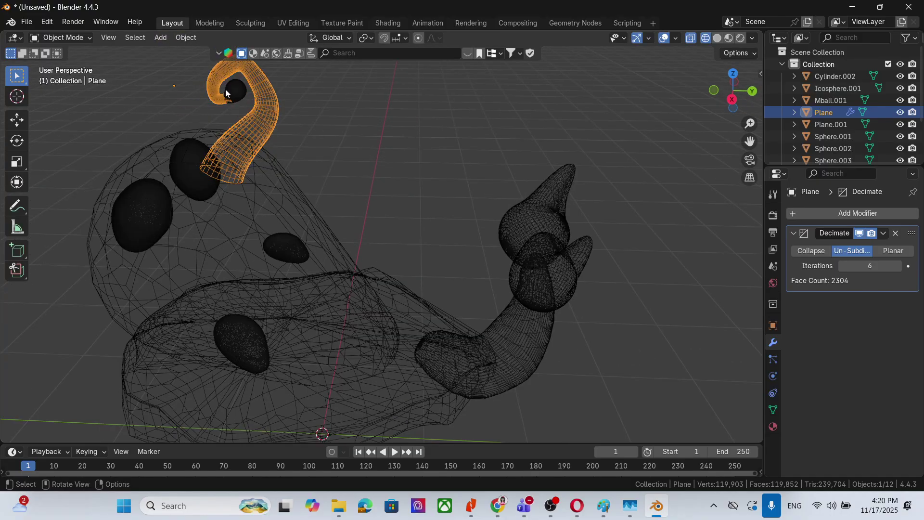
left_click(237, 88)
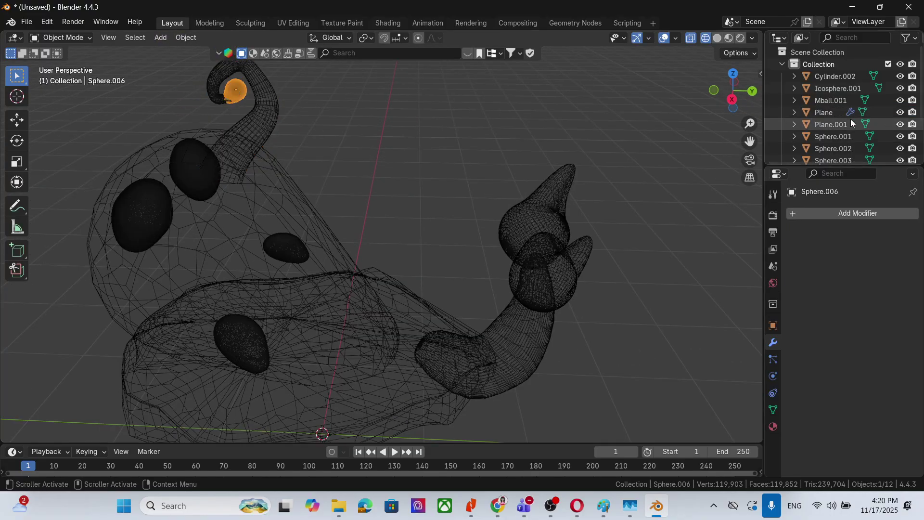
left_click(873, 212)
mouse_move(873, 210)
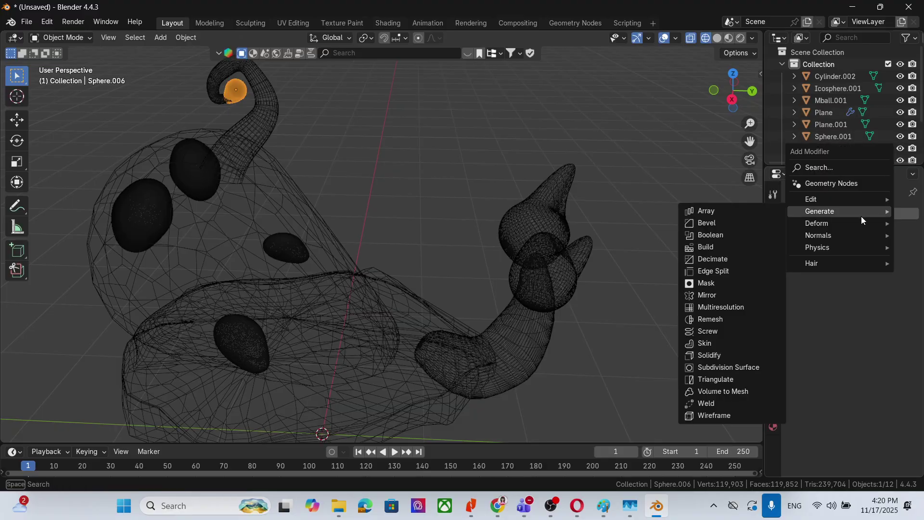
left_click(732, 259)
left_click(861, 254)
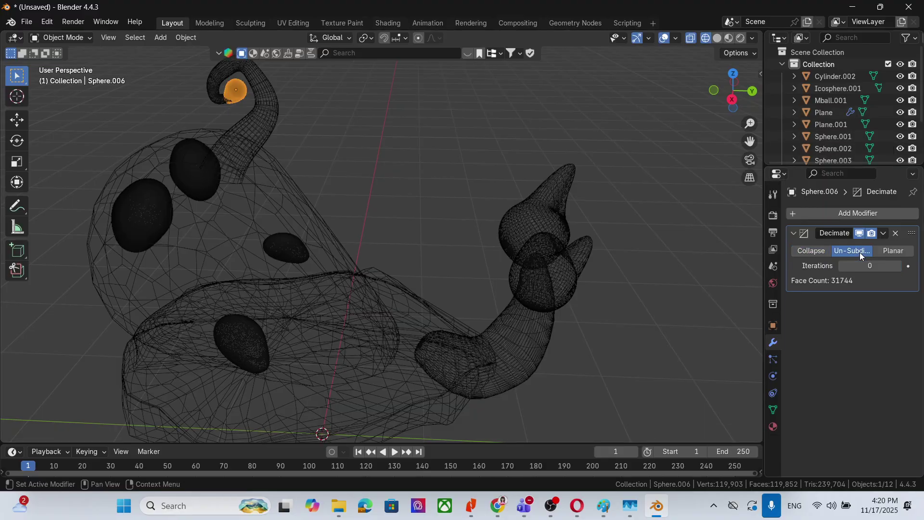
left_click(852, 266)
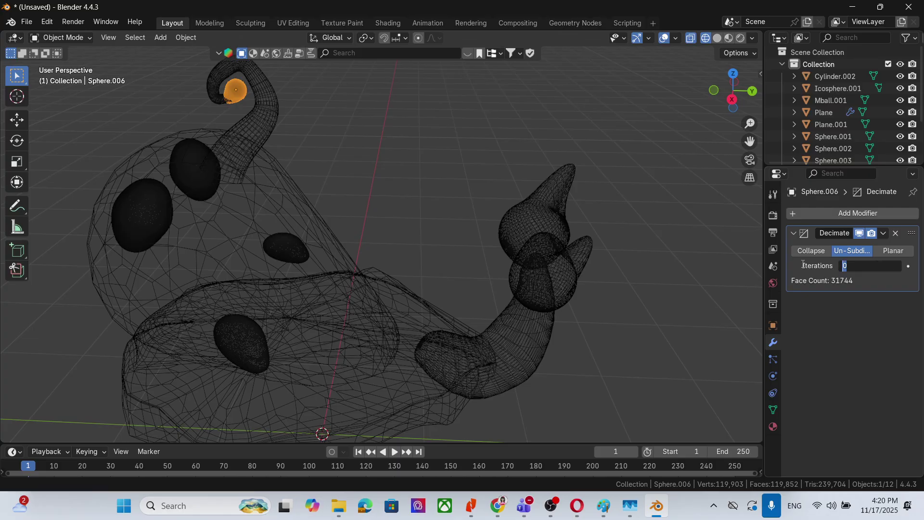
type("6")
key("Return")
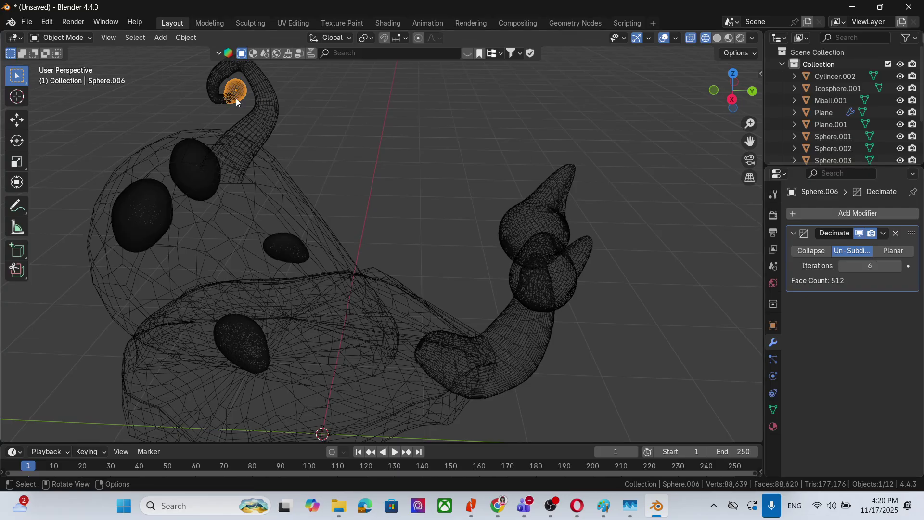
Step: Add a Decimate modifier to Sphere.001, a pointed lobe at the stalk's tip, in Un-Subdivide mode with 6 iterations
scroll(541, 138, "up", 2)
middle_click_drag(199, 135, 279, 209, "shift")
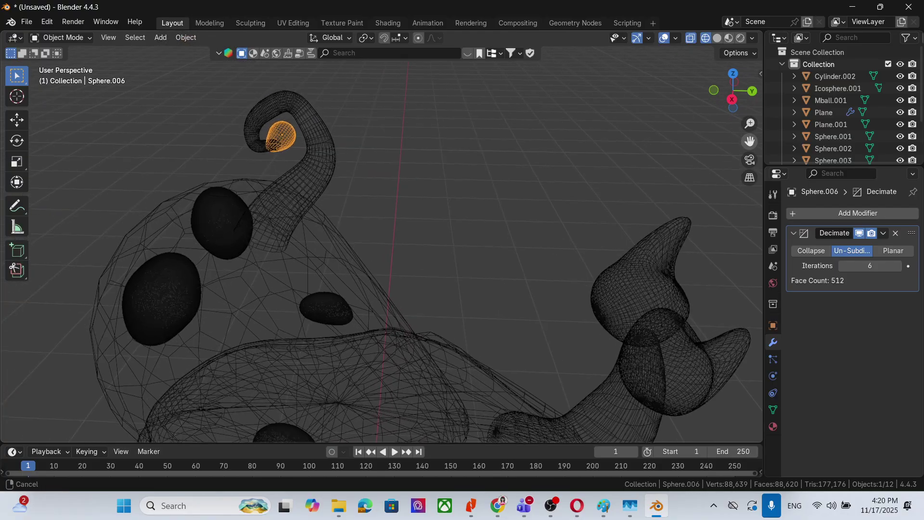
mouse_move(475, 167)
middle_mouse_down()
mouse_move(475, 153)
mouse_move(482, 164)
middle_mouse_up()
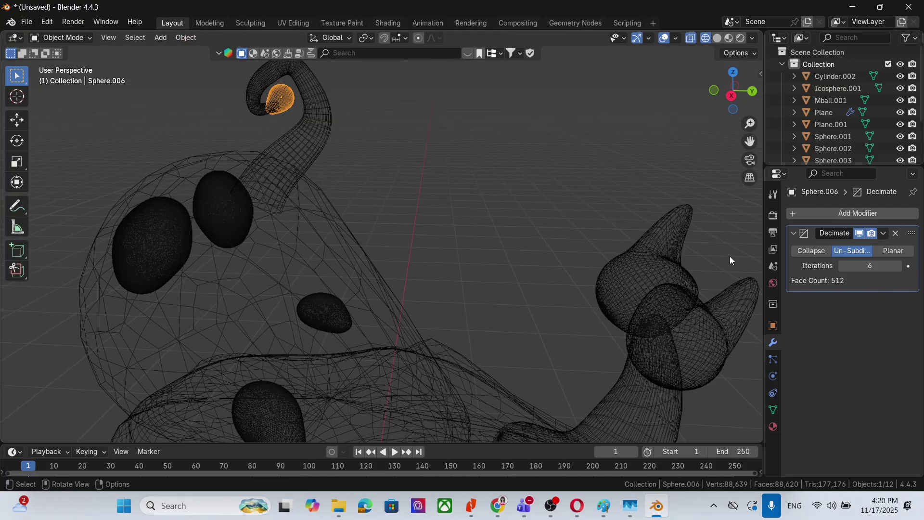
left_click(660, 273)
left_click(842, 218)
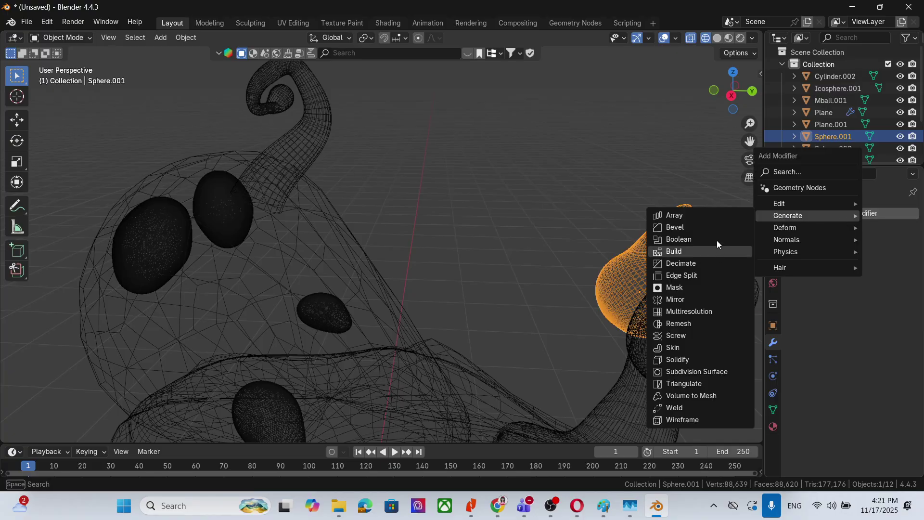
left_click(705, 263)
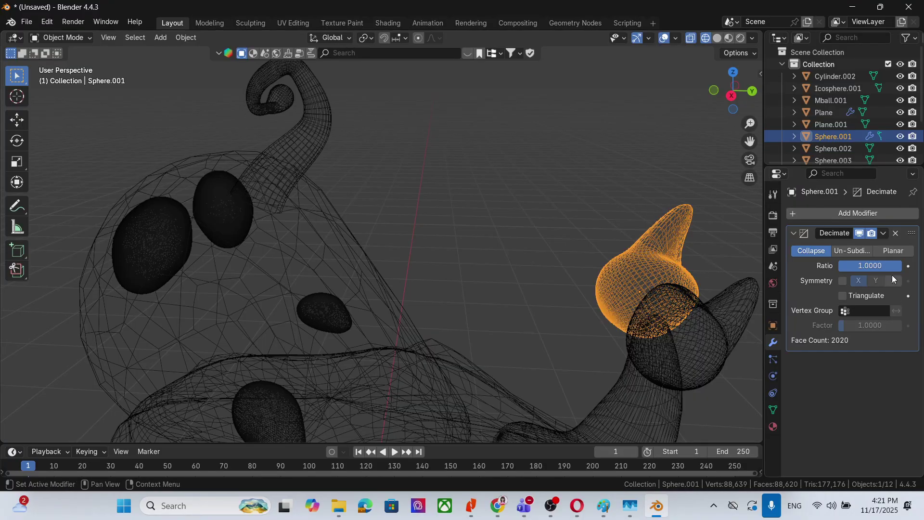
left_click(852, 251)
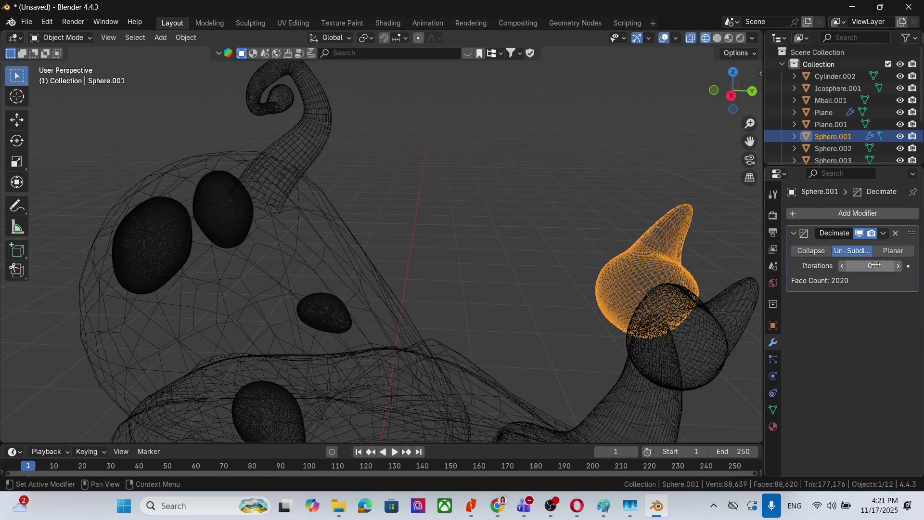
left_click(850, 265)
type("6")
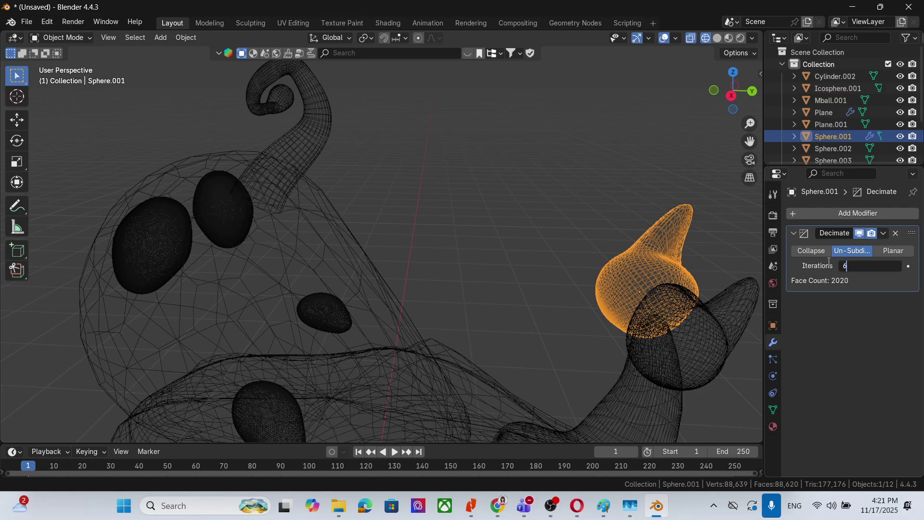
key("Return")
Step: Lower the Un-Subdivide iterations on Sphere.001 to 4 and inspect the lobe's mesh from another angle
left_click(848, 265)
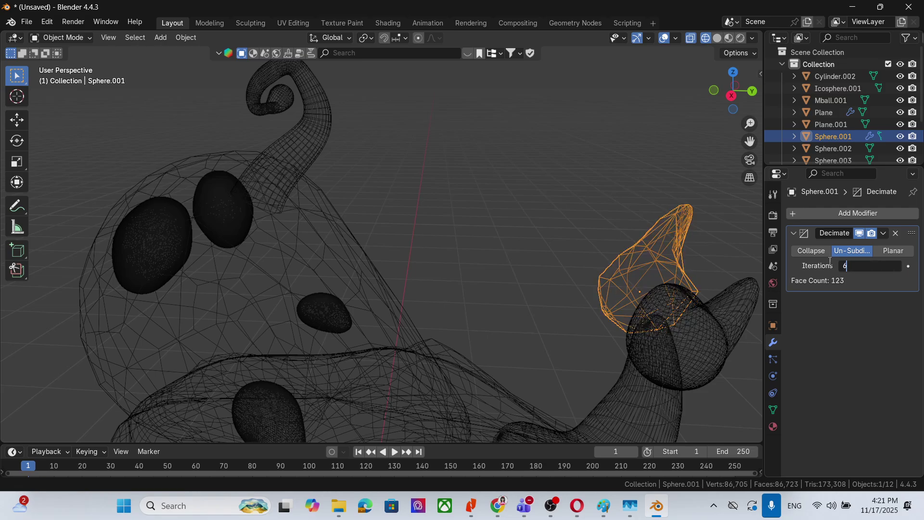
type("4")
key("Return")
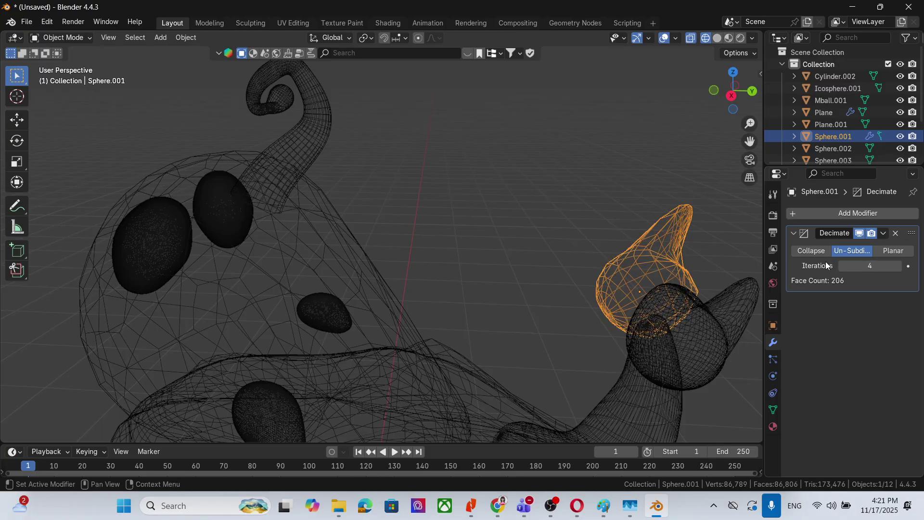
middle_click_drag(602, 283, 678, 321)
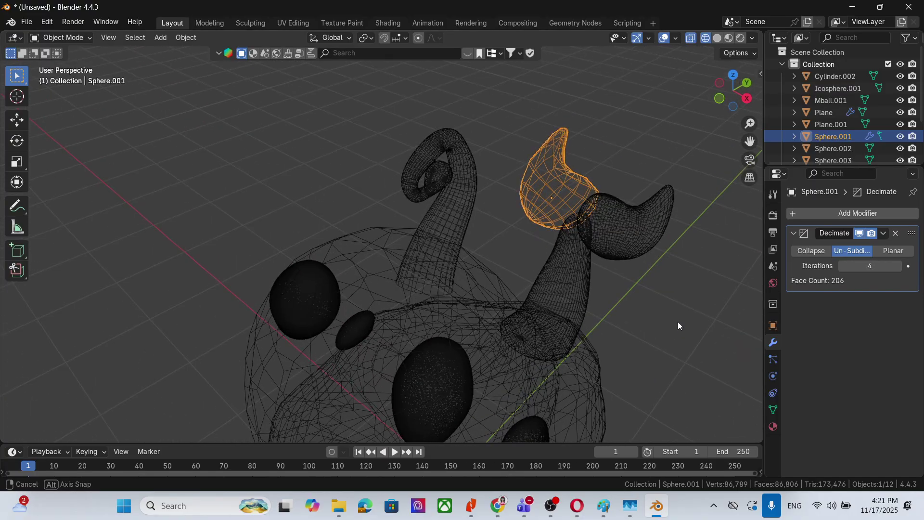
Step: Set the Un-Subdivide iterations on Sphere.001 to 2 and apply its Decimate modifier
left_click(848, 266)
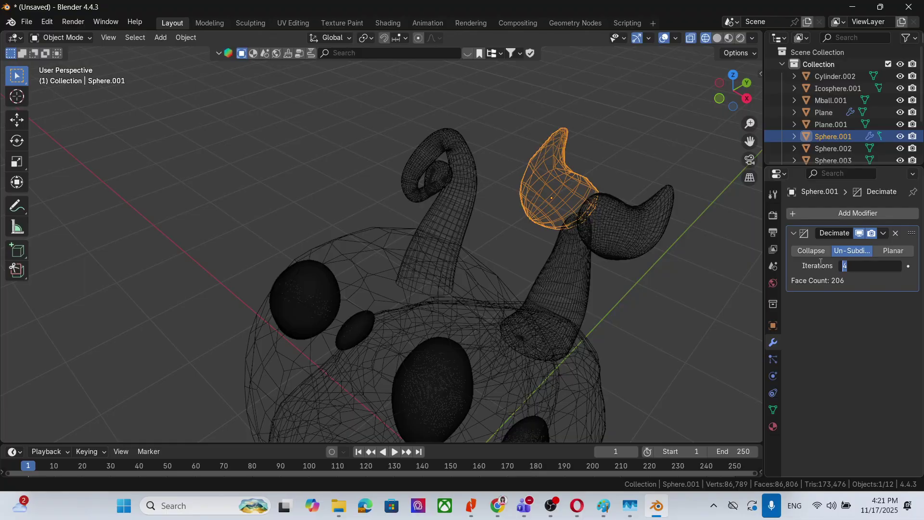
type("2")
key("Return")
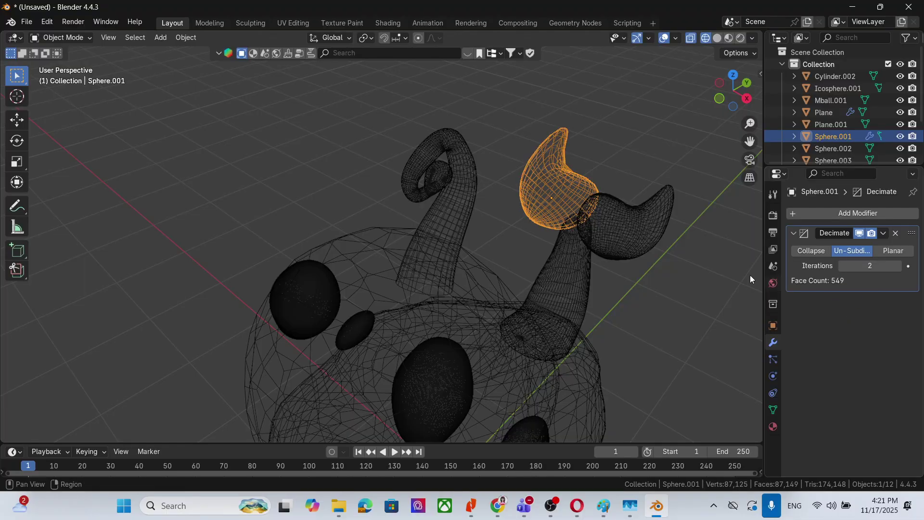
left_click(884, 233)
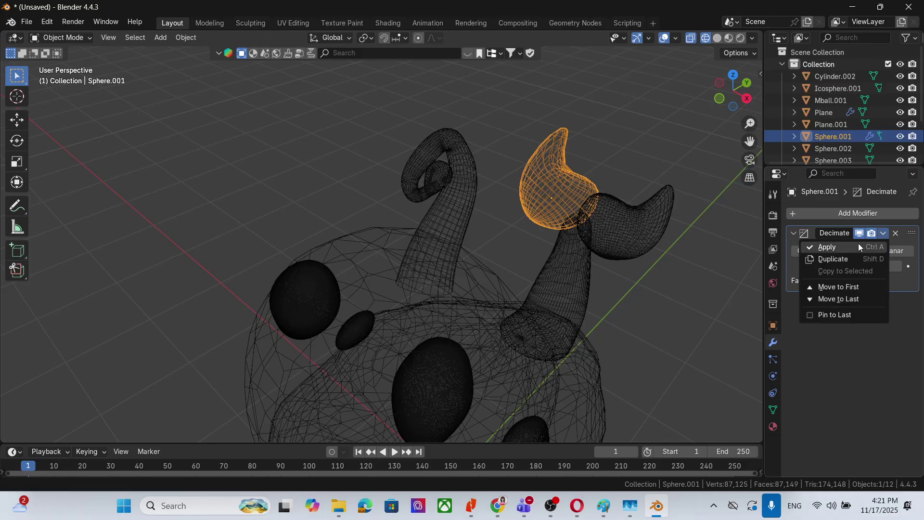
left_click(858, 245)
Step: Add a Decimate modifier to Sphere.002, the other pointed lobe at the stalk's tip, in Un-Subdivide mode with 2 iterations
left_click(623, 218)
left_click(857, 218)
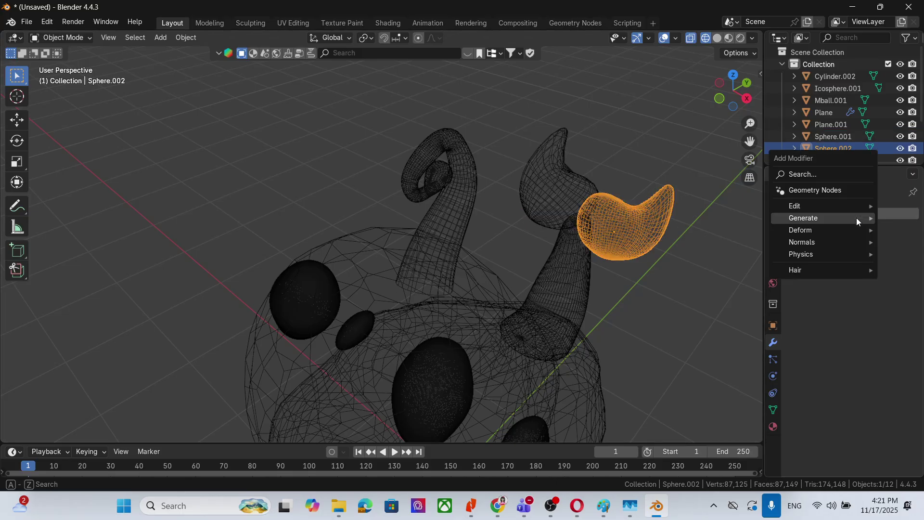
mouse_move(818, 218)
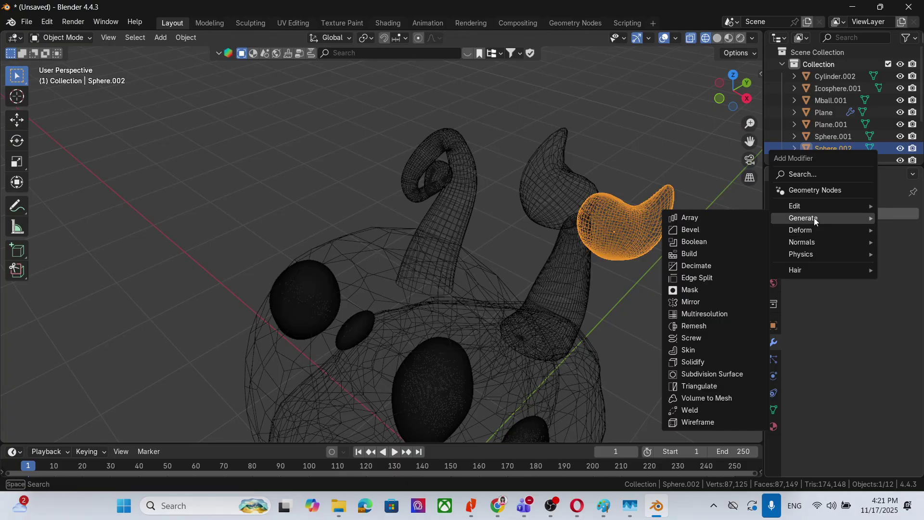
left_click(711, 267)
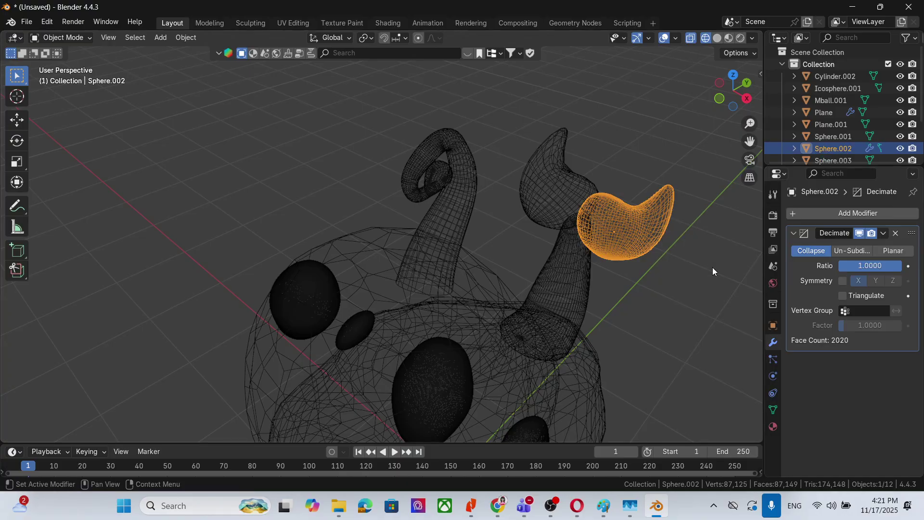
left_click(856, 247)
left_click(875, 267)
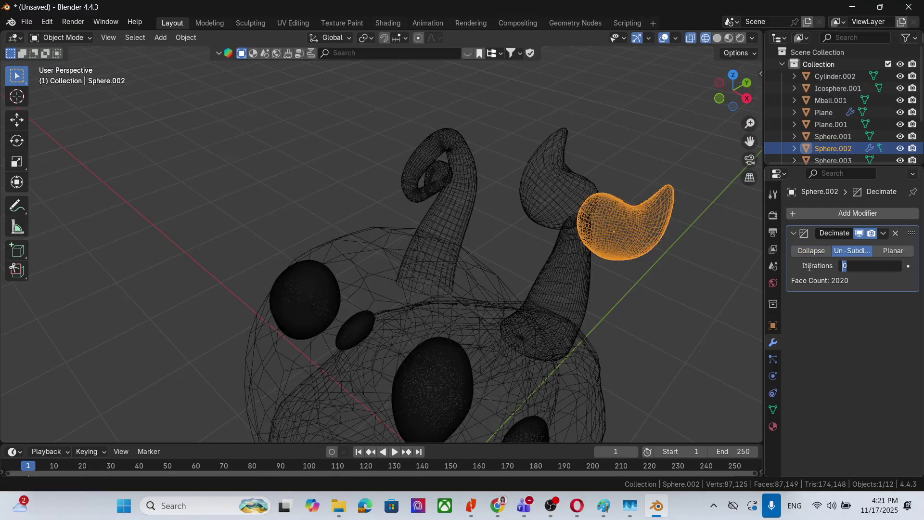
type("2")
key("Return")
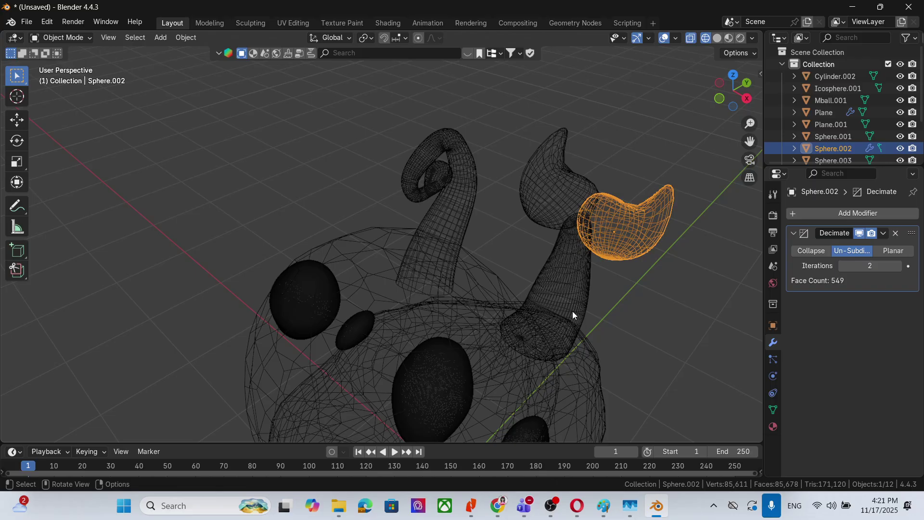
Step: Add a Decimate modifier to Sphere.005, a large dense oval on the body, in Un-Subdivide mode with 6 iterations
left_click(576, 296)
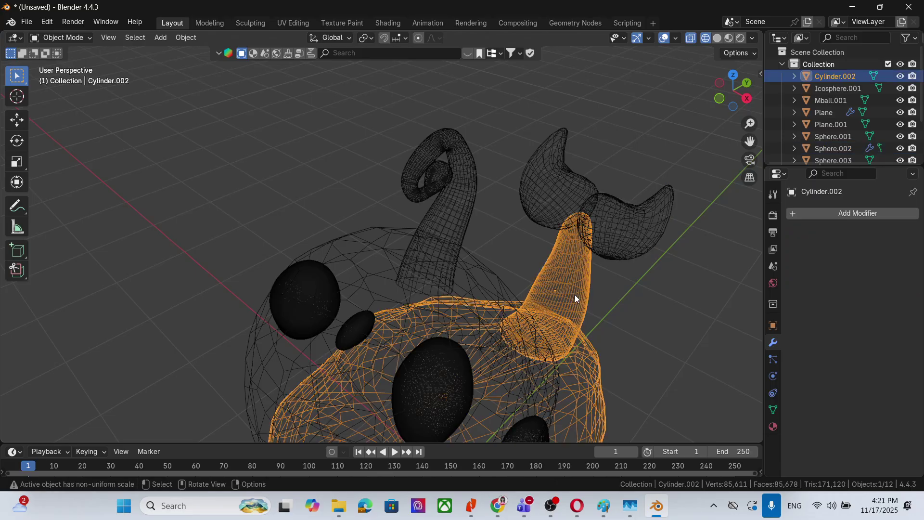
left_click(643, 304)
left_click(317, 299)
left_click(298, 295)
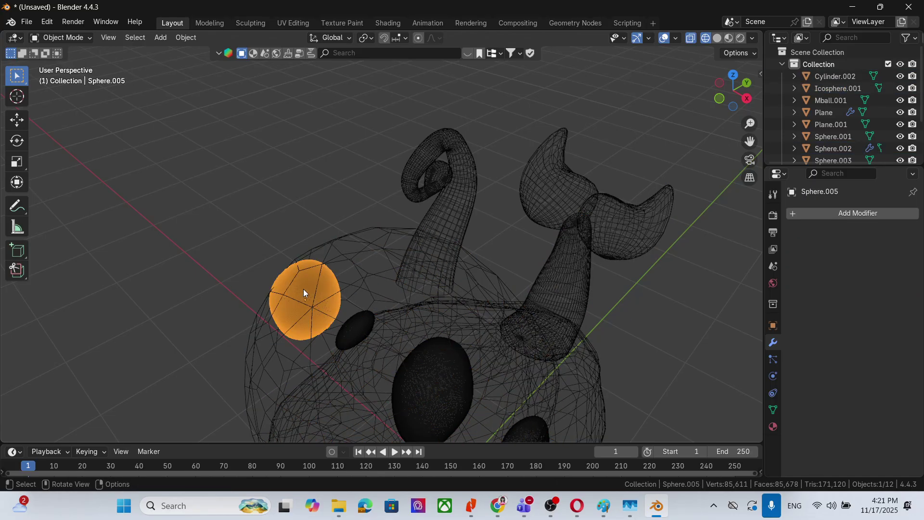
left_click(818, 215)
mouse_move(822, 217)
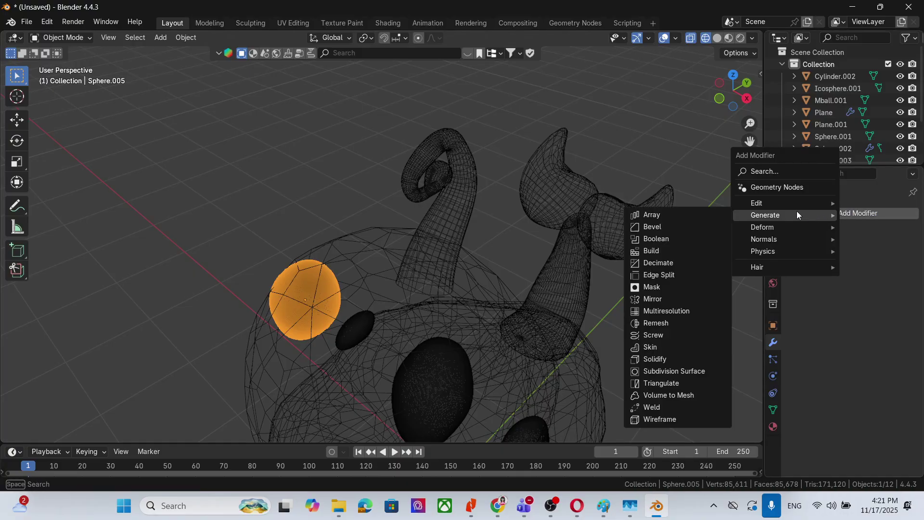
left_click(683, 263)
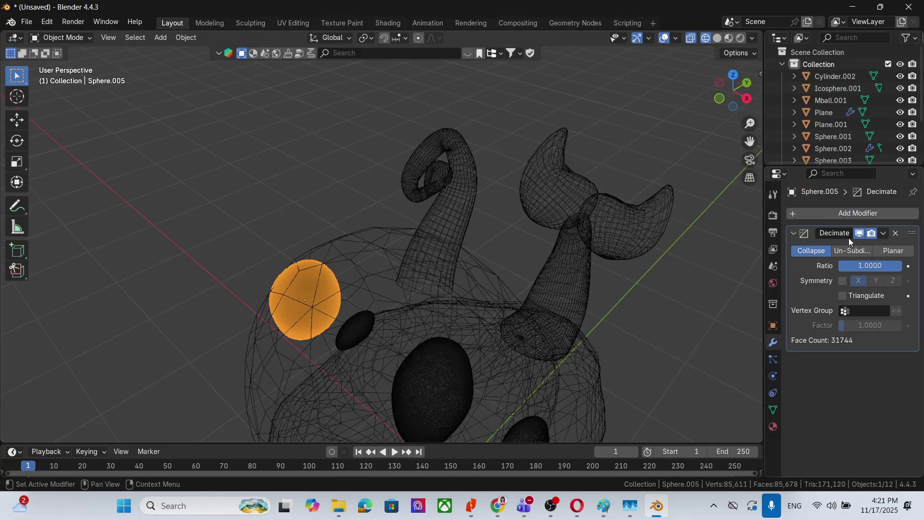
left_click(853, 251)
left_click(883, 267)
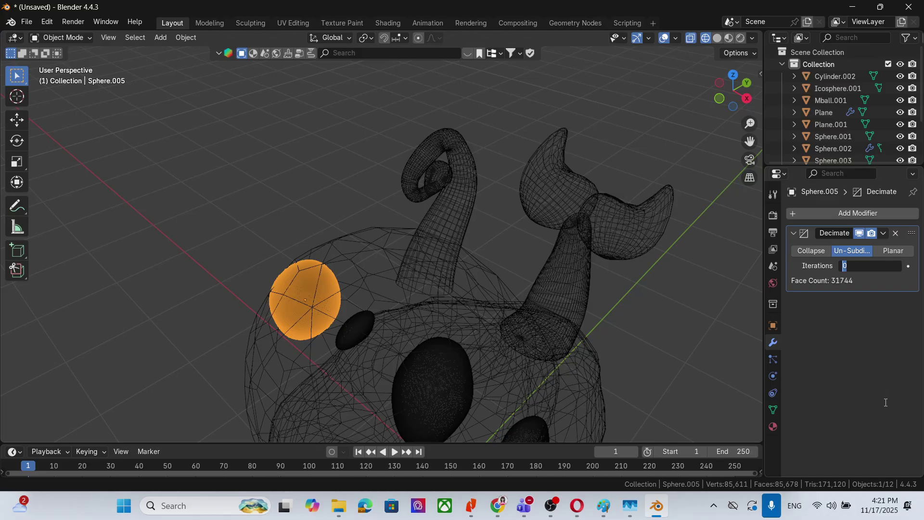
type("6")
key("Return")
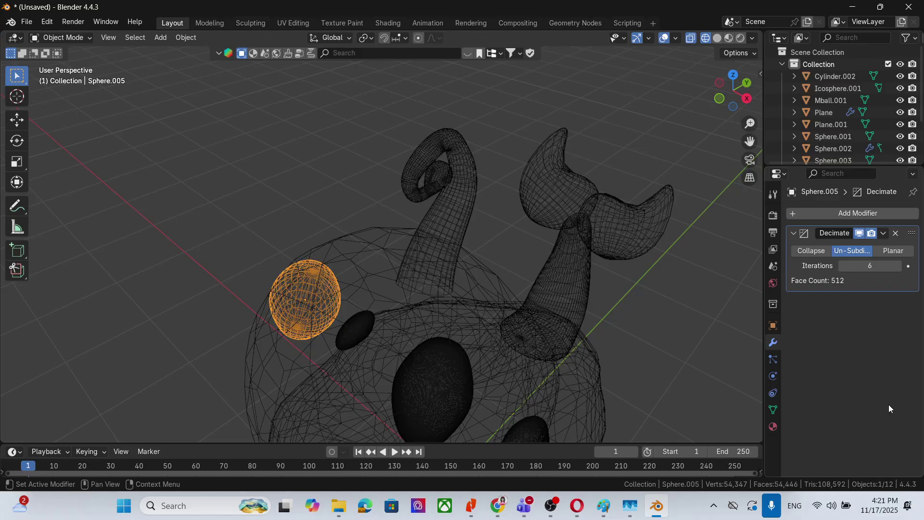
Step: Apply the Decimate modifier on Sphere.005
middle_click_drag(516, 371, 536, 348)
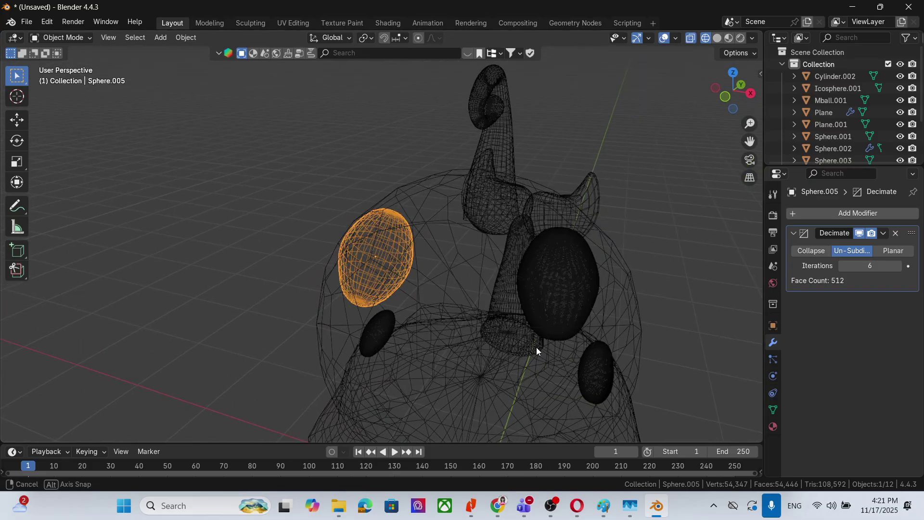
left_click(884, 233)
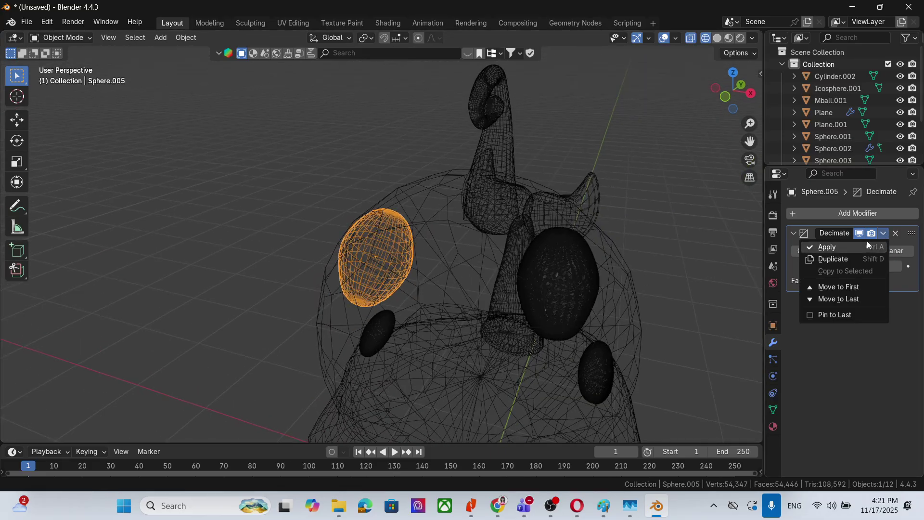
left_click(818, 247)
Step: Add a Decimate modifier to Sphere.007, the other large oval, in Un-Subdivide mode with 6 iterations, and apply it
left_click(571, 277)
left_click(544, 270)
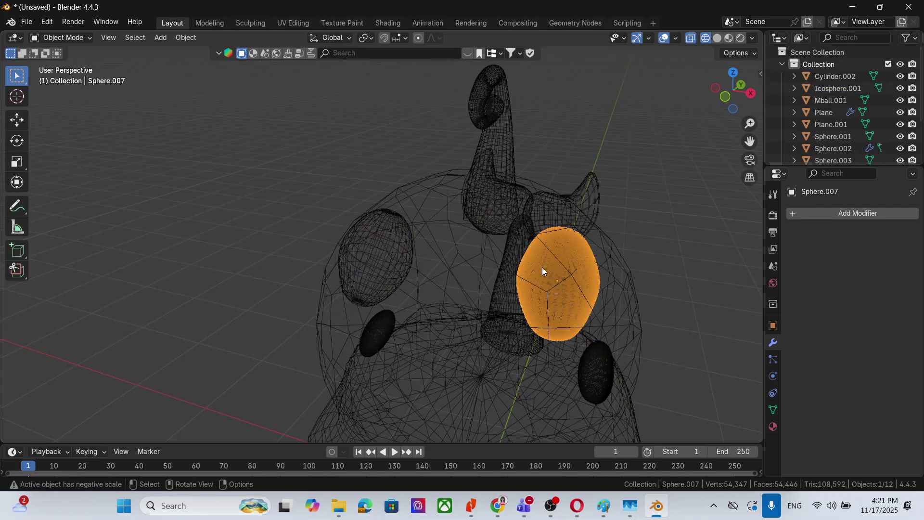
left_click(789, 213)
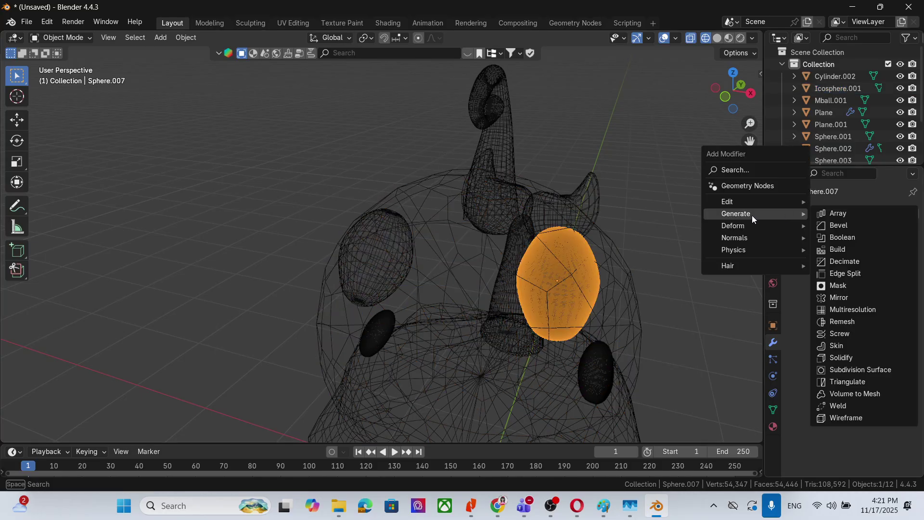
mouse_move(751, 216)
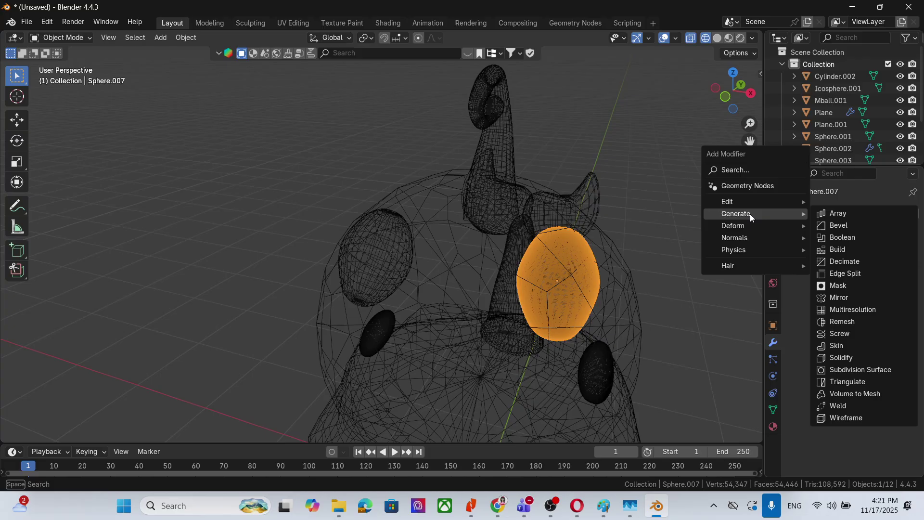
left_click(855, 262)
left_click(862, 251)
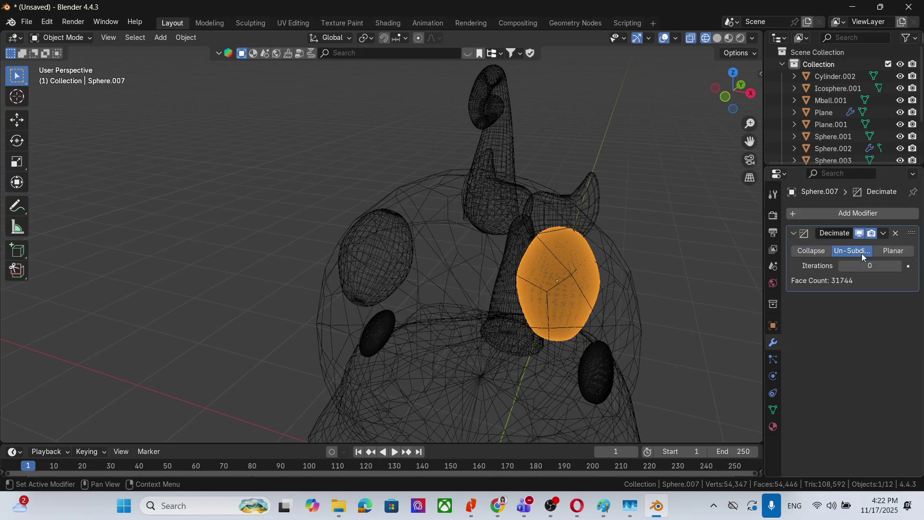
double_click(895, 266)
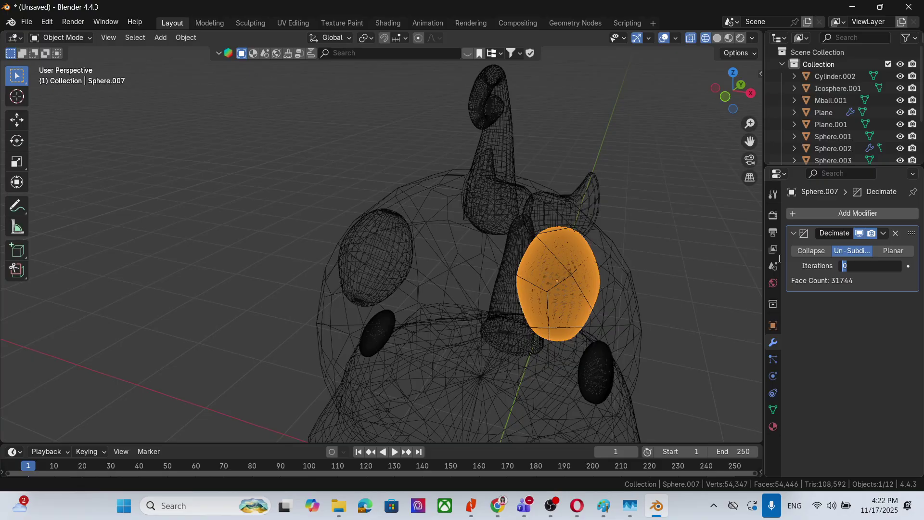
type("6")
key("Return")
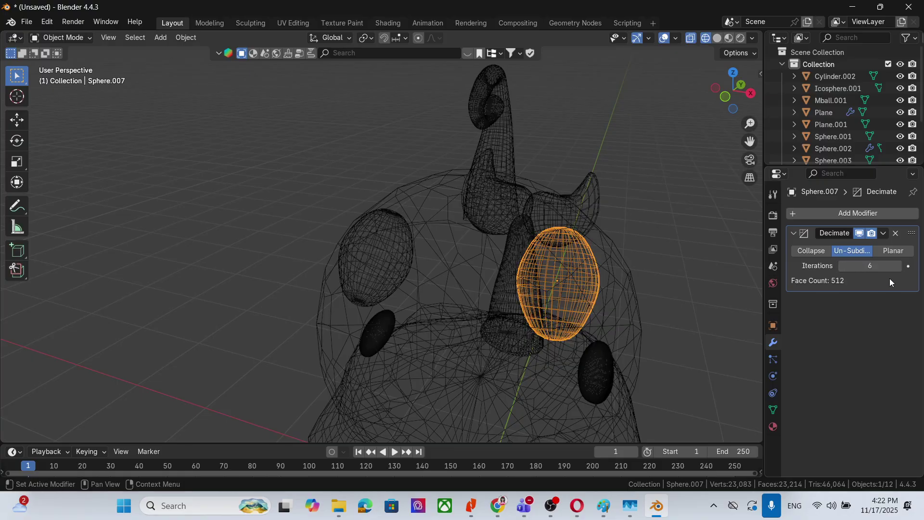
left_click(886, 233)
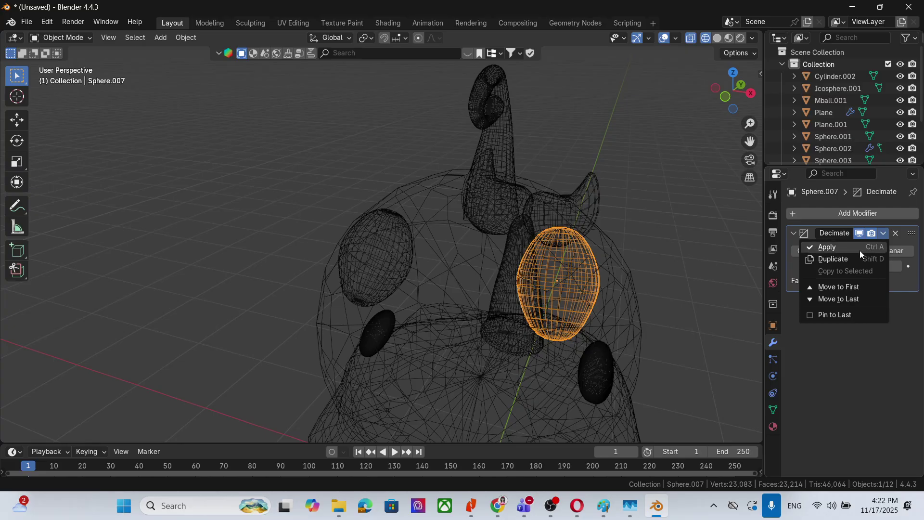
left_click(860, 250)
Step: Add a Decimate modifier to Sphere.003, a small dense oval on the body's side, in Un-Subdivide mode with 6 iterations, and apply it
left_click(595, 371)
left_click(851, 215)
mouse_move(851, 215)
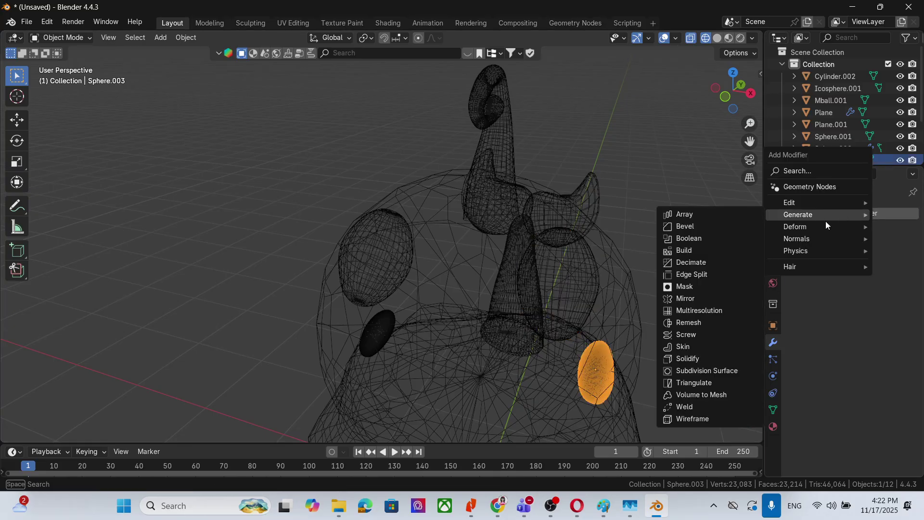
left_click(705, 262)
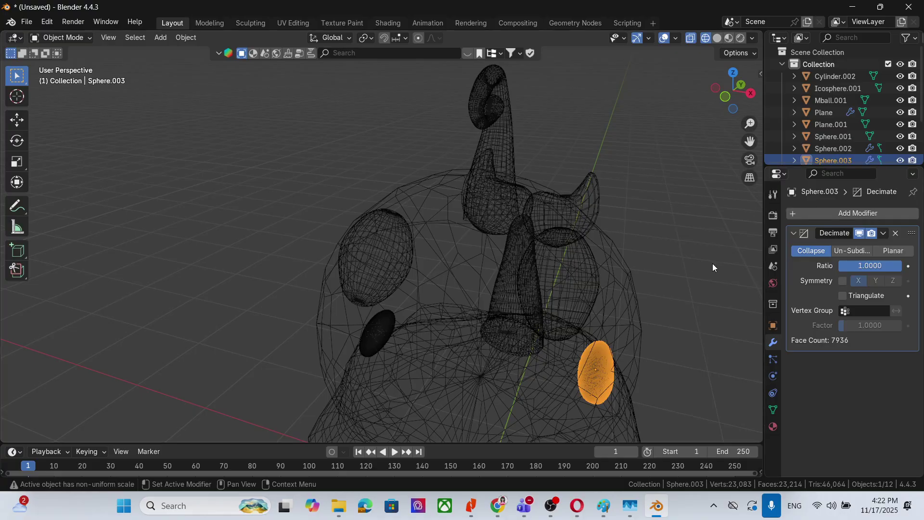
left_click(853, 250)
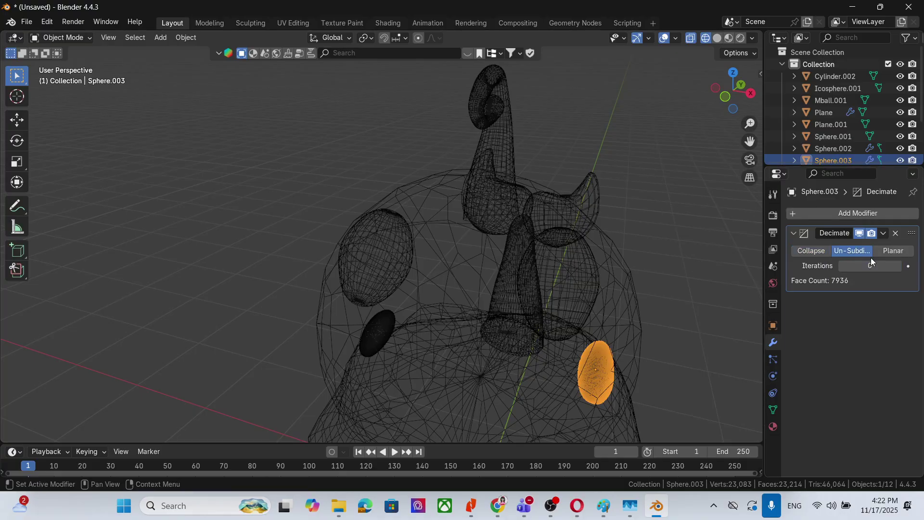
left_click(881, 264)
type("6")
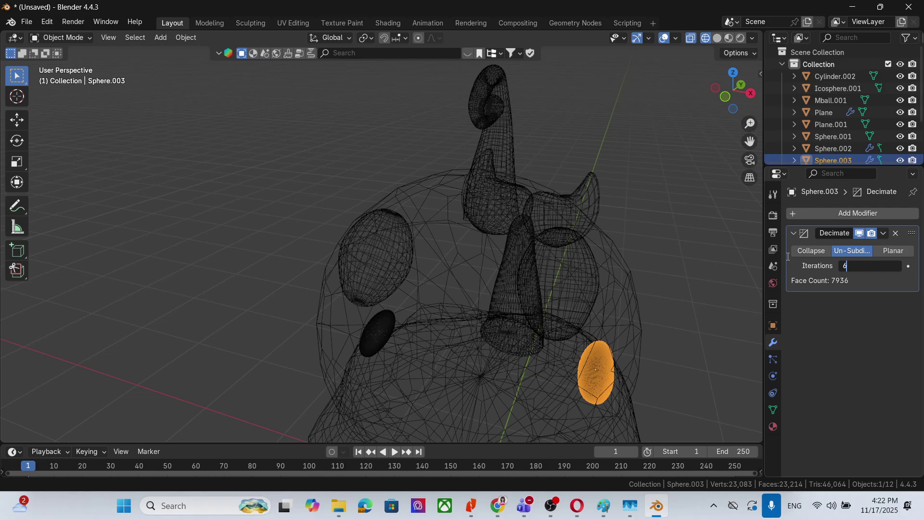
key("Return")
left_click(884, 233)
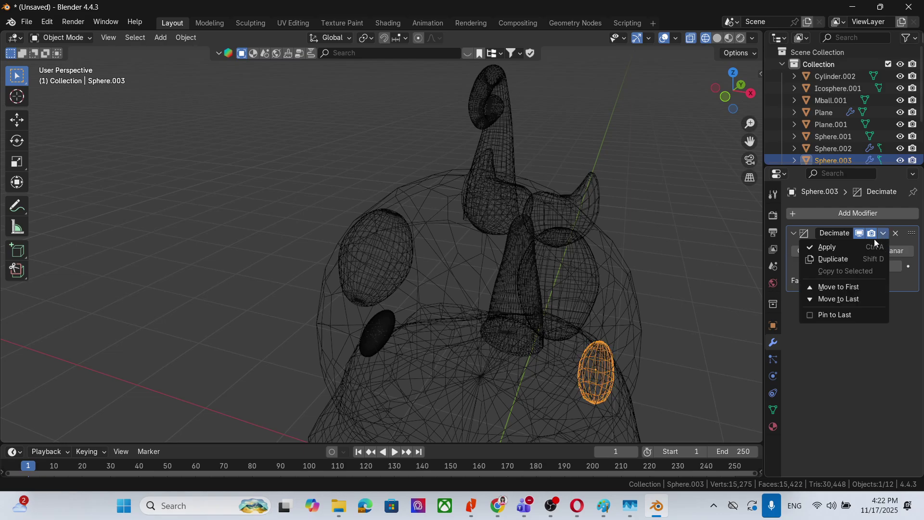
left_click(851, 245)
Step: Add a Decimate modifier to Sphere.004, the small dense oval on the opposite side, in Un-Subdivide mode with 6 iterations
left_click(388, 320)
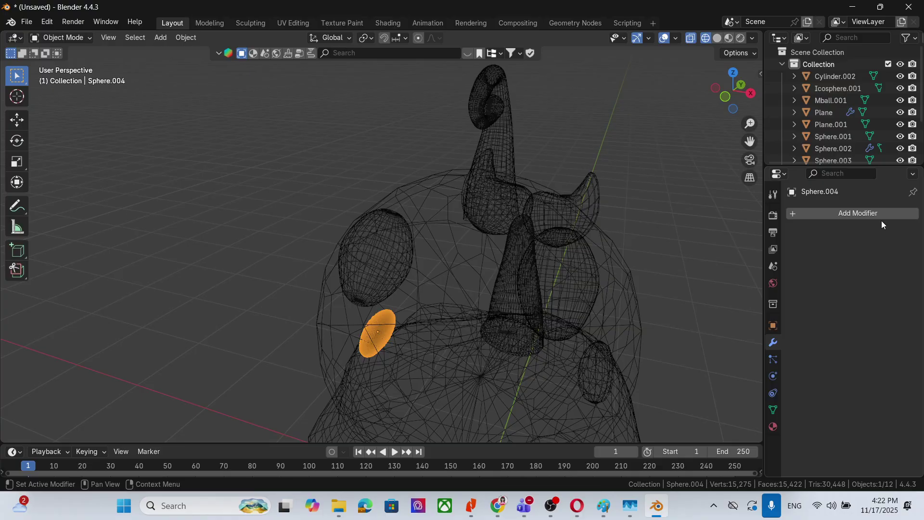
left_click(861, 213)
mouse_move(832, 213)
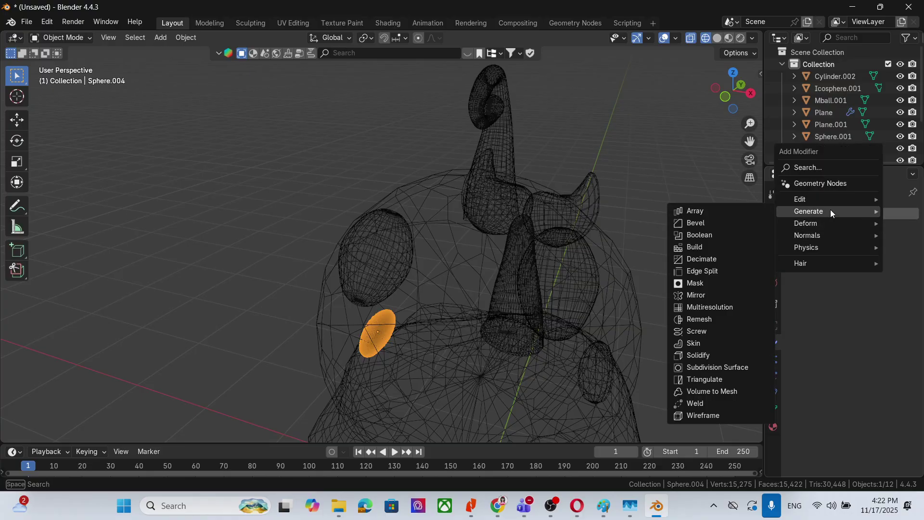
left_click(713, 258)
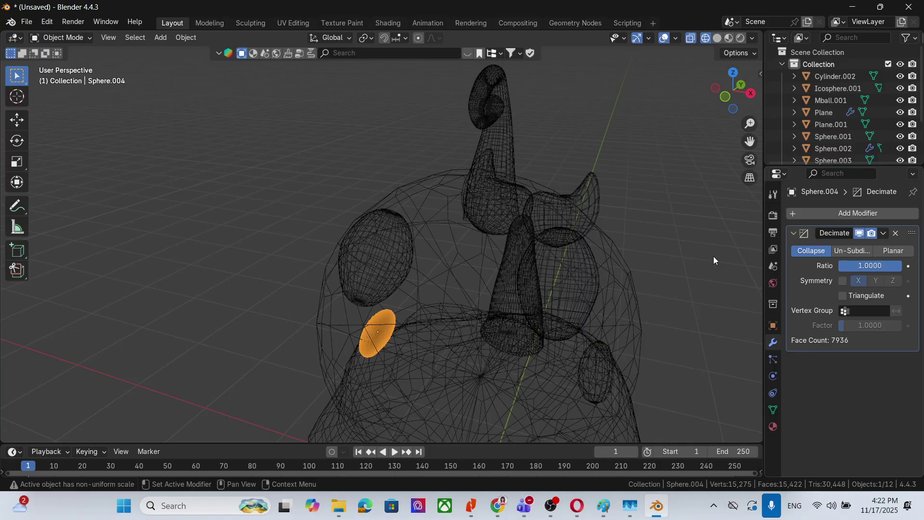
left_click(855, 251)
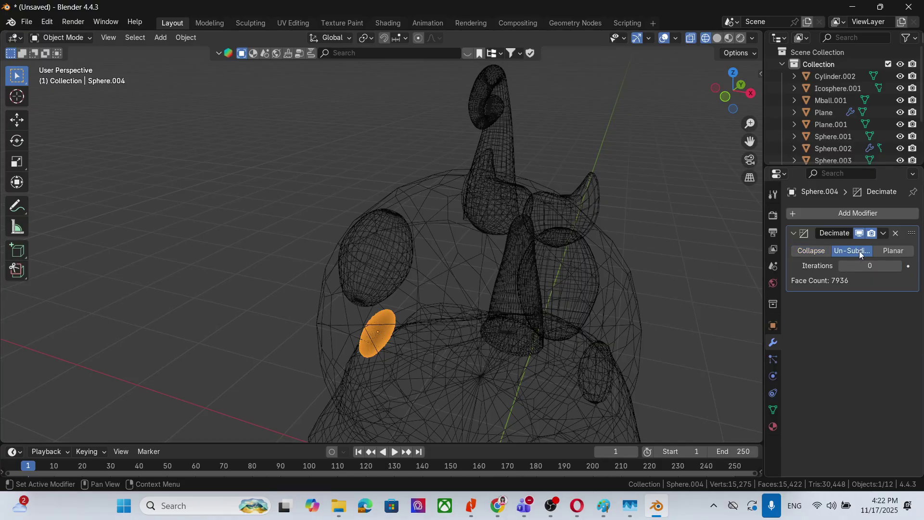
left_click_drag(848, 266, 862, 265)
left_click(857, 266)
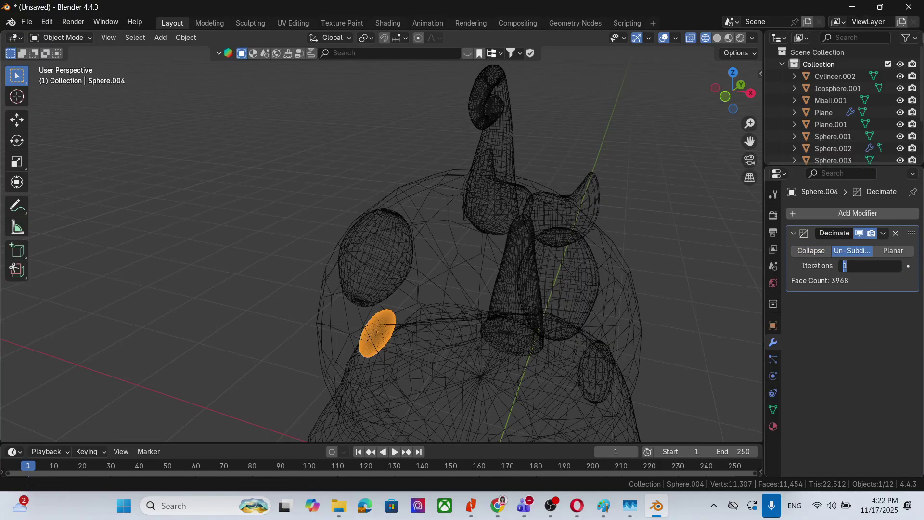
type("6")
key("Return")
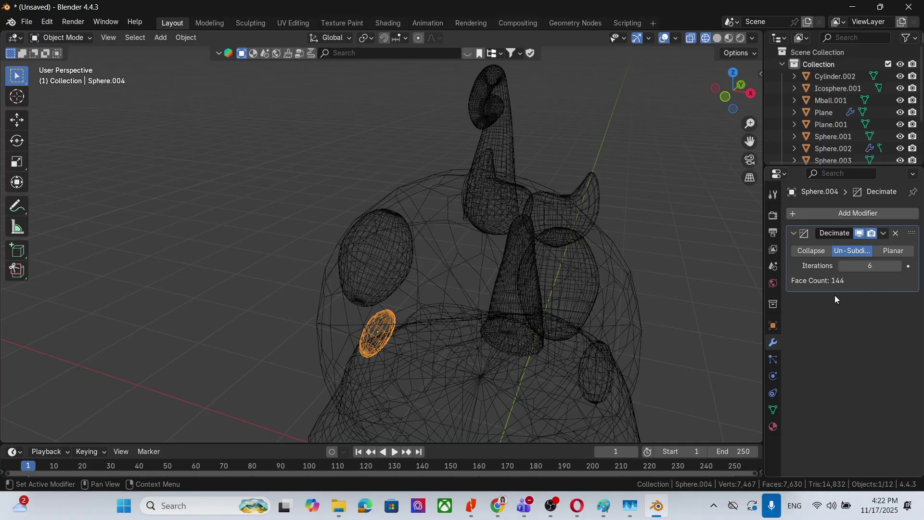
Step: Examine the wireframe density of the whole model from several sides, including the lower body with tail and the curled spout
middle_click_drag(749, 138, 445, 341)
left_click(660, 340)
scroll(564, 305, "down", 2)
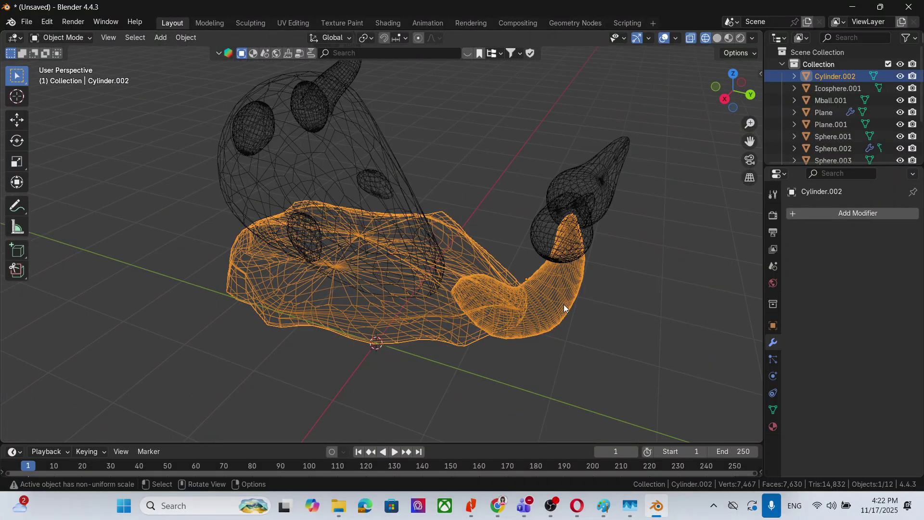
scroll(419, 234, "down", 2)
left_click(481, 120)
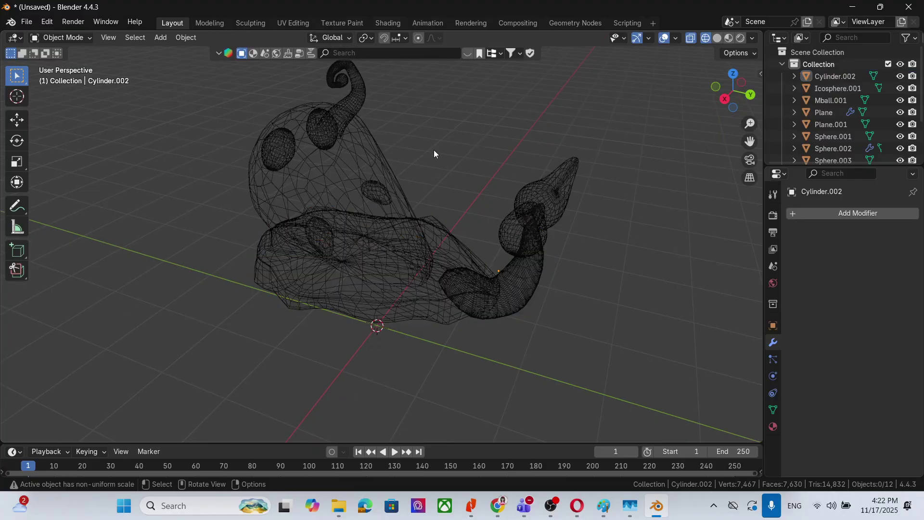
middle_click_drag(434, 150, 358, 103)
left_click(358, 102)
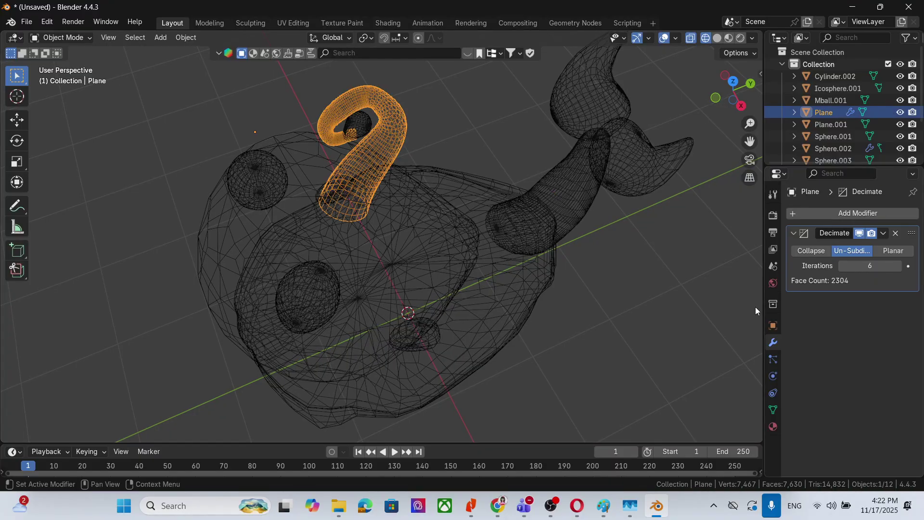
middle_click_drag(756, 310, 486, 136)
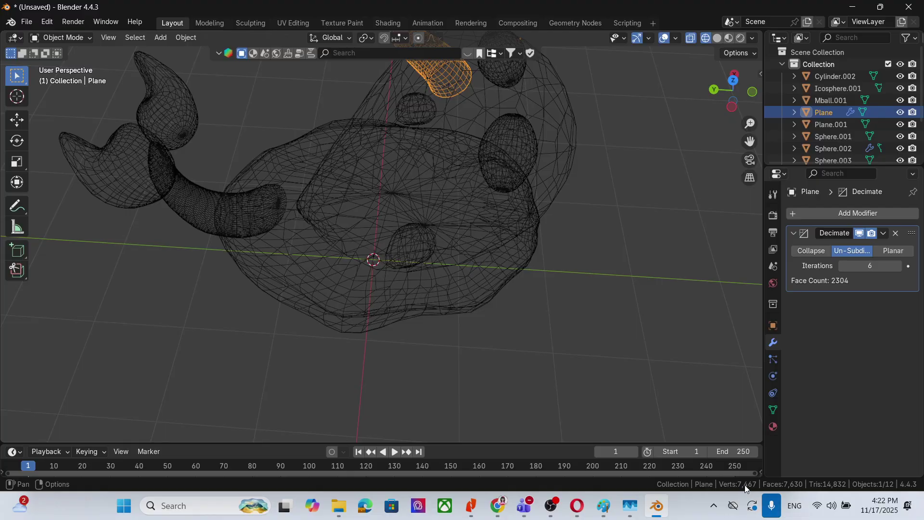
left_click(614, 242)
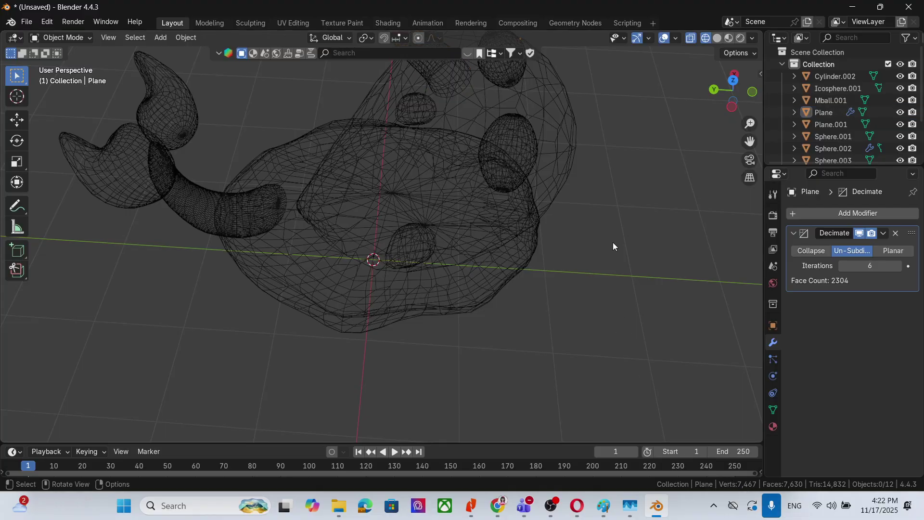
mouse_move(614, 241)
middle_mouse_down()
mouse_move(643, 210)
mouse_move(583, 246)
mouse_move(582, 230)
mouse_move(611, 154)
middle_mouse_up()
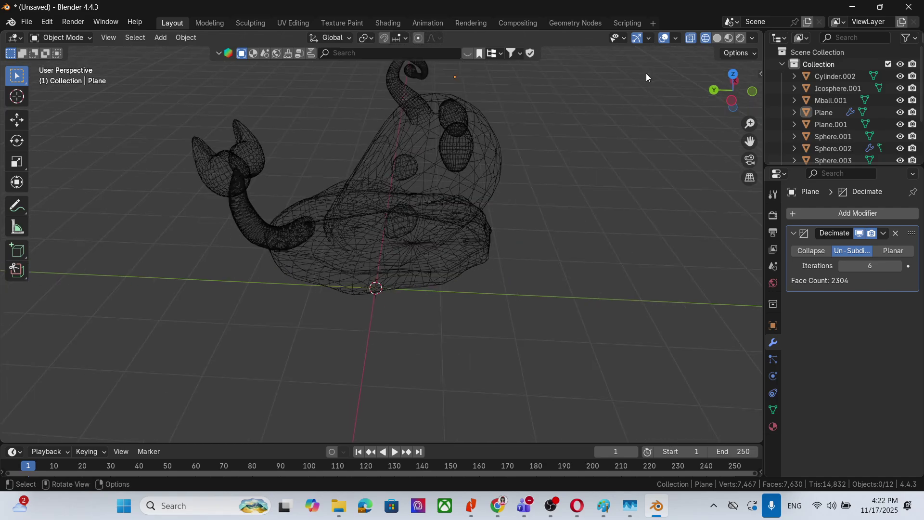
Step: Display the model in solid shading and shade the large rounded head, Icosphere.001, smooth
left_click(718, 39)
middle_click_drag(539, 213, 345, 238)
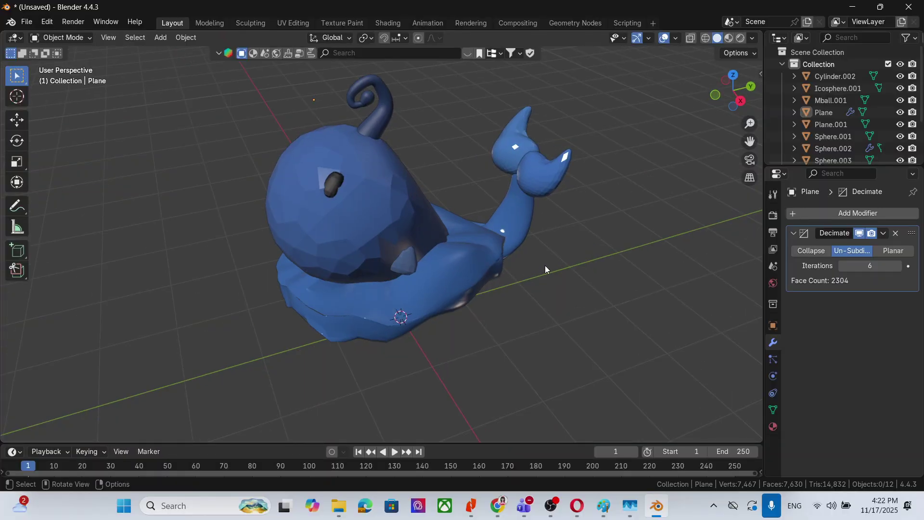
middle_click_drag(550, 267, 547, 254)
left_click(374, 194)
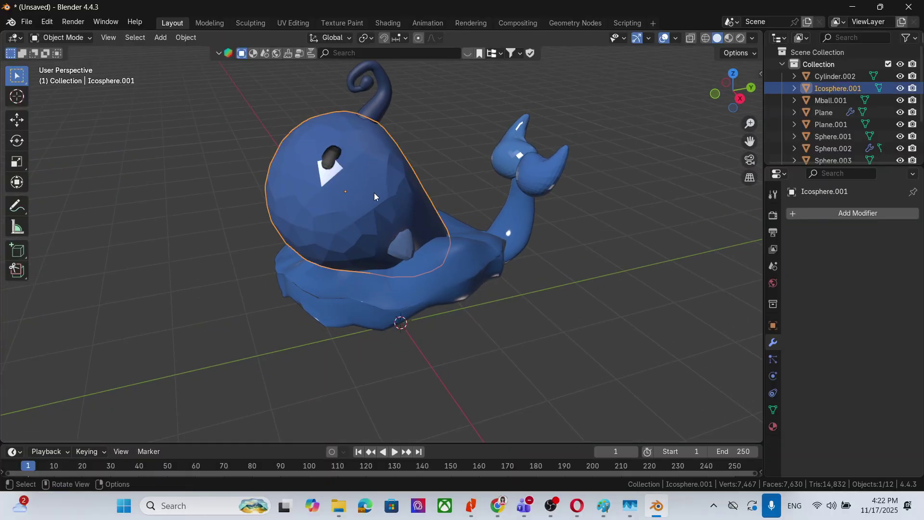
right_click(375, 196)
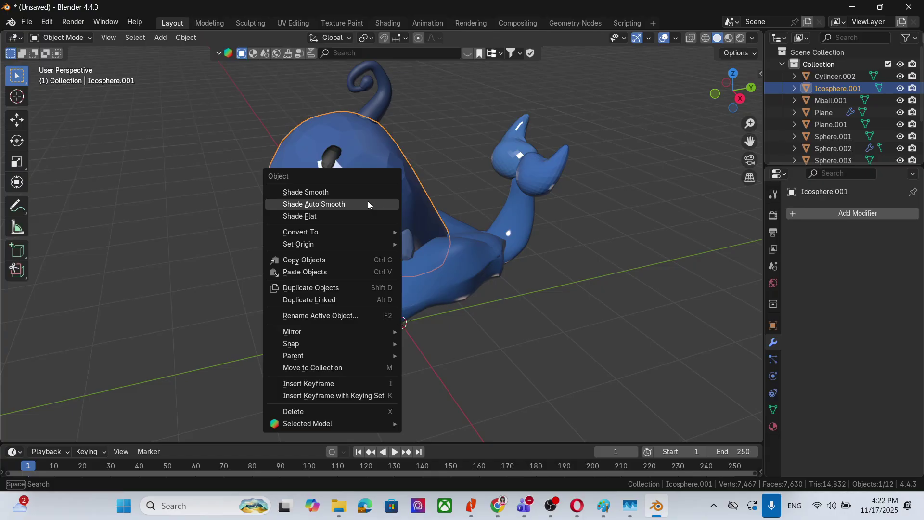
left_click(363, 191)
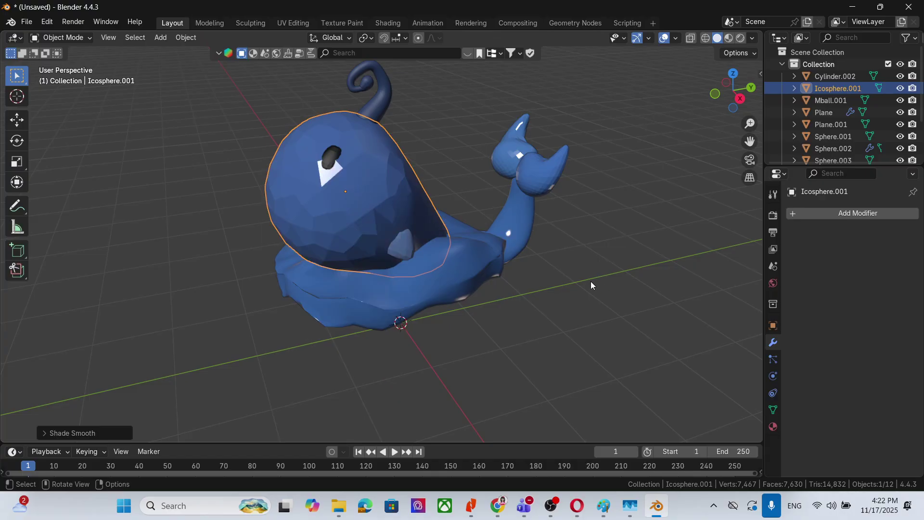
Step: Set the Decimate modifier's Un-Subdivide iterations on the side fin Sphere.004 to 2
middle_click_drag(601, 336, 508, 218)
scroll(440, 232, "up", 2)
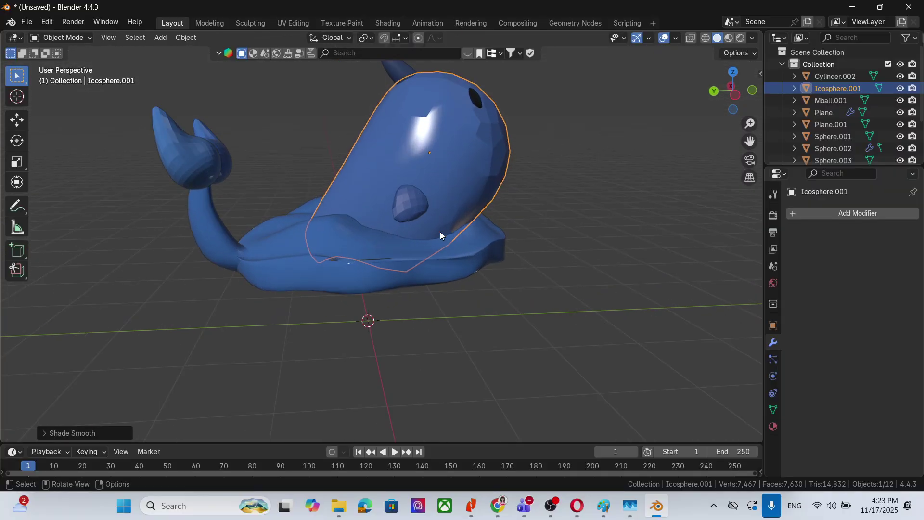
left_click(412, 203)
middle_click_drag(422, 206, 562, 270)
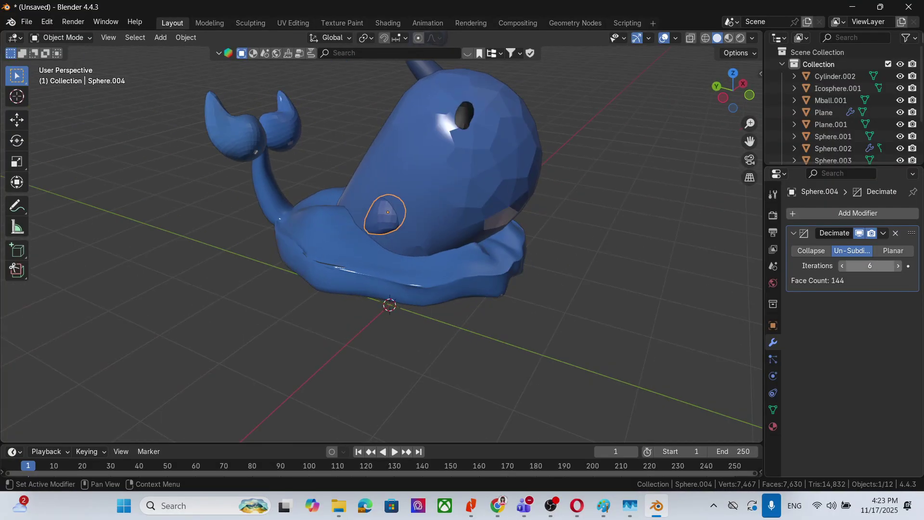
left_click(867, 266)
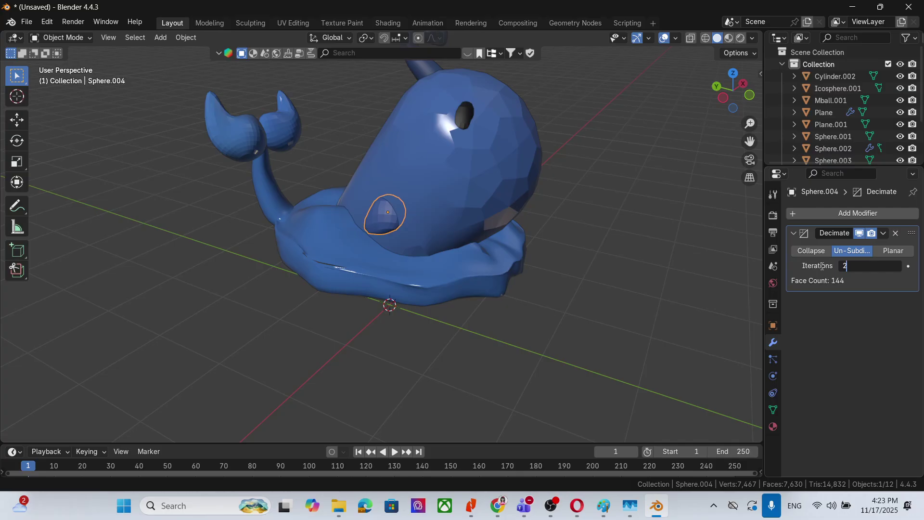
type("2")
key("Return")
Step: Add a Subdivision Surface modifier to the opposite fin, Sphere.003, with 2 viewport levels
middle_click_drag(477, 216, 415, 195)
left_click(401, 248)
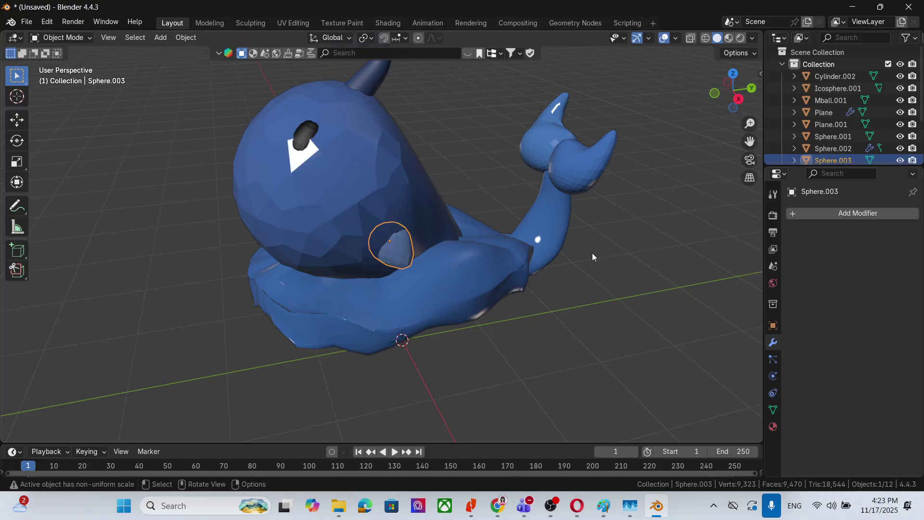
left_click(809, 217)
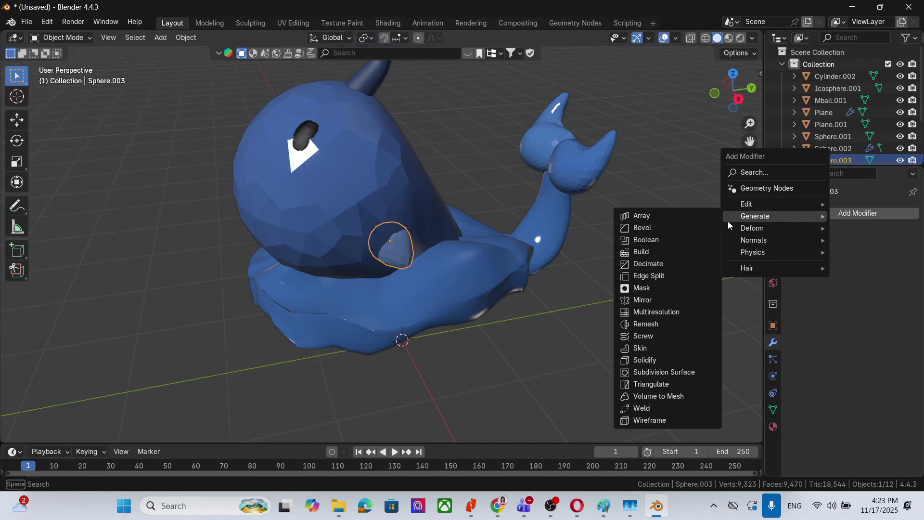
mouse_move(770, 229)
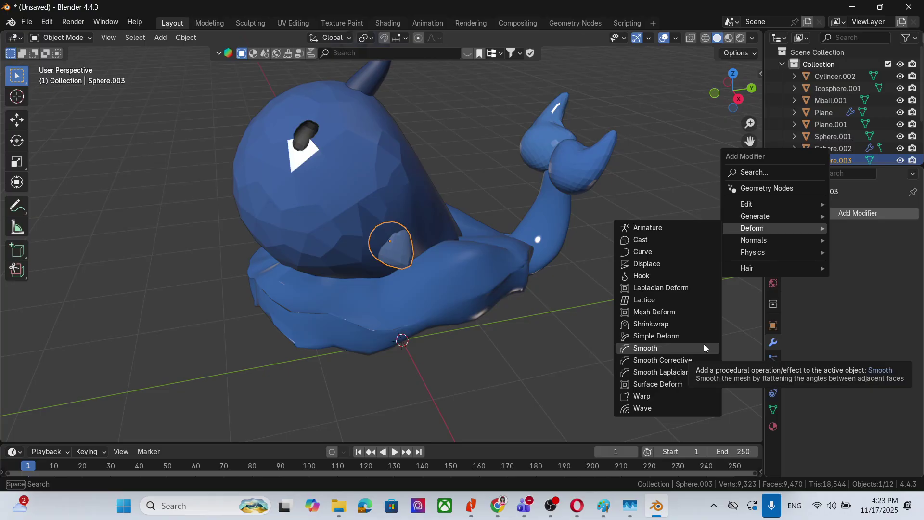
mouse_move(770, 211)
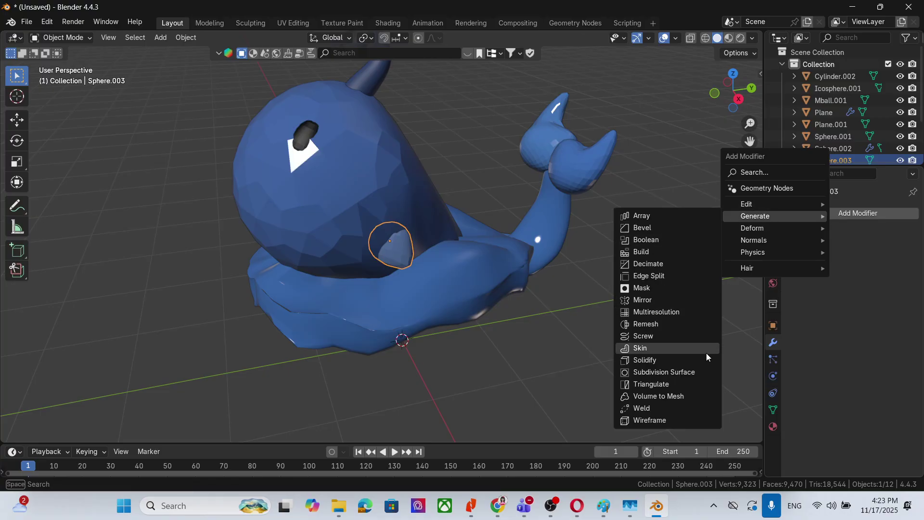
left_click(698, 373)
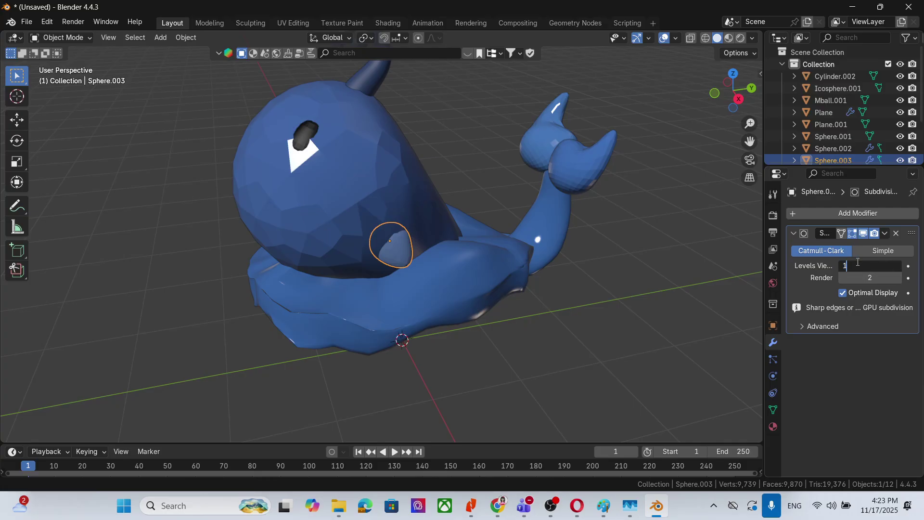
key("Return")
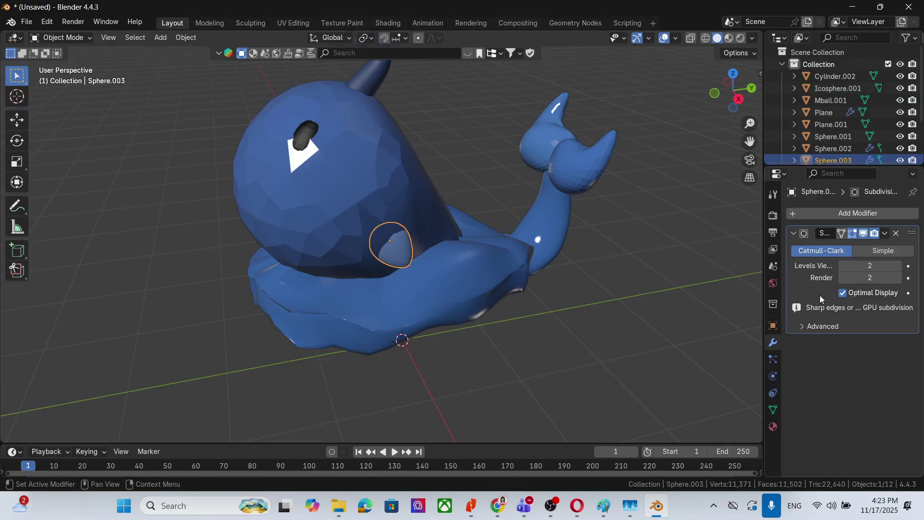
Step: Add a Subdivision Surface modifier to the head, Icosphere.001, with 2 viewport levels
middle_click_drag(418, 226, 452, 265)
left_click(379, 183)
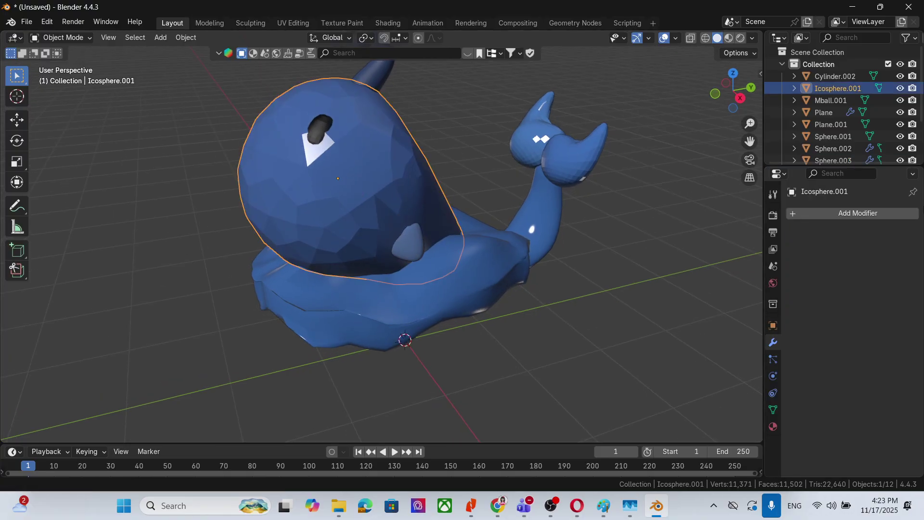
left_click(801, 215)
mouse_move(783, 217)
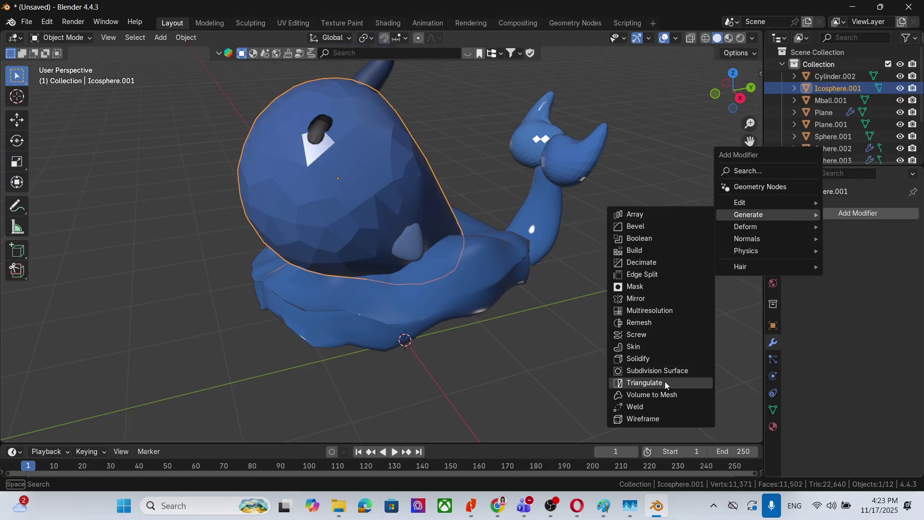
left_click(672, 370)
left_click(866, 266)
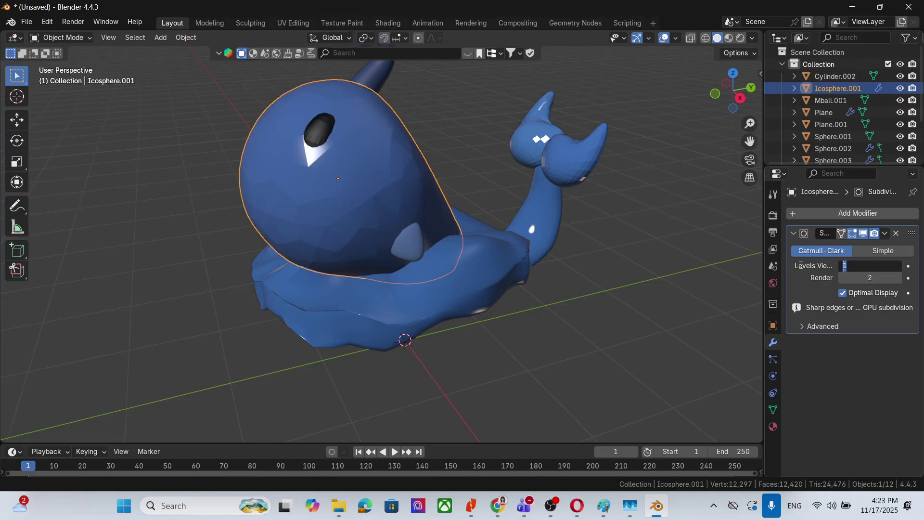
key("Return")
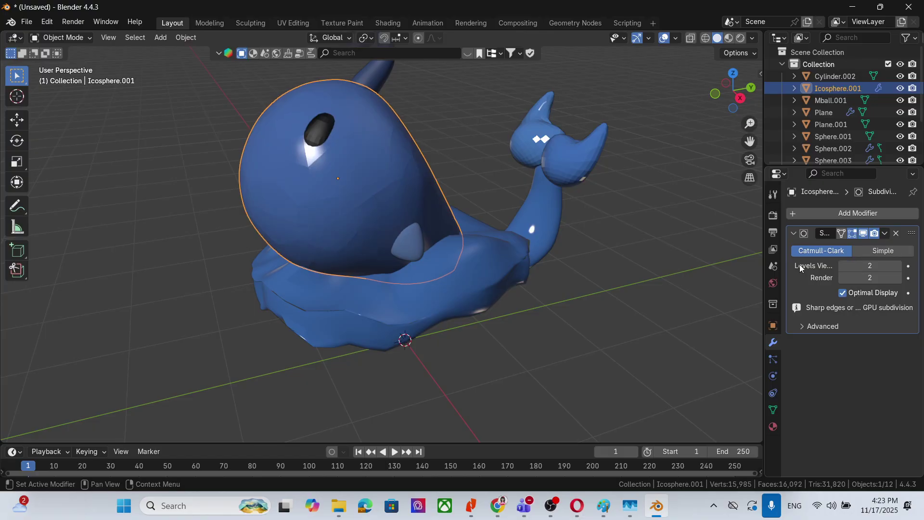
Step: Set the viewport levels of the head's Subdivision Surface modifier to 3
left_click(865, 266)
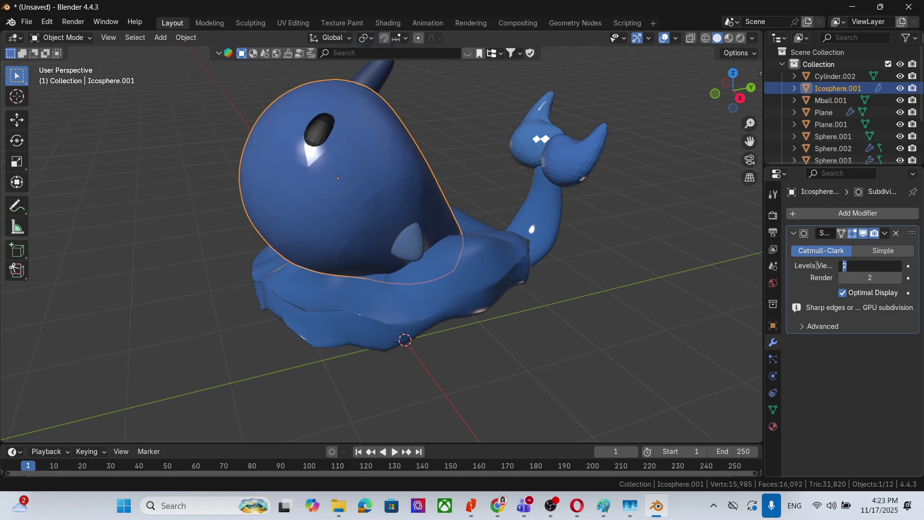
type("3")
key("Return")
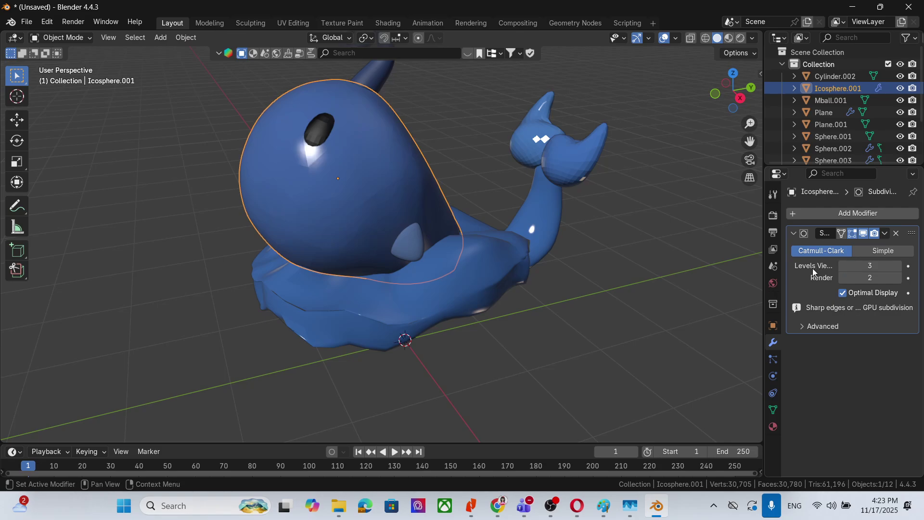
left_click(570, 269)
Step: Add a Subdivision Surface modifier to the tail fluke Sphere.001 with 2 viewport levels
middle_click_drag(541, 310, 596, 288)
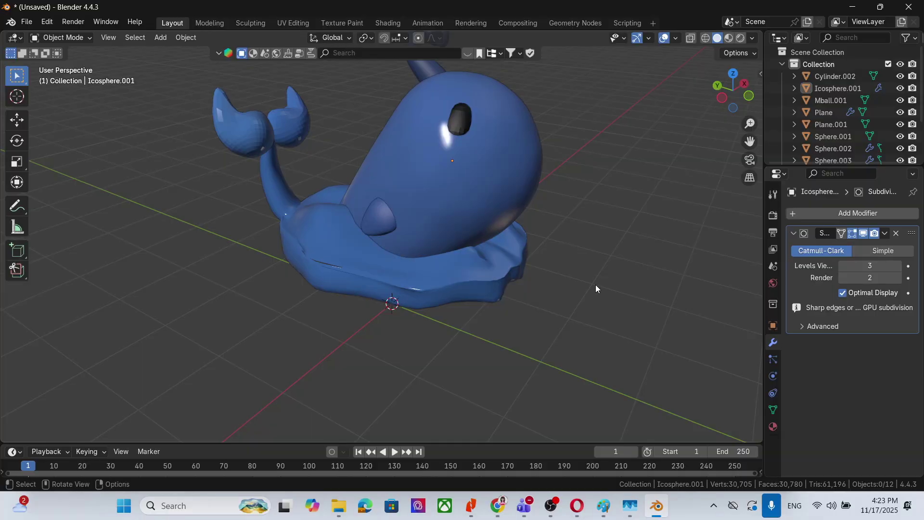
left_click(249, 138)
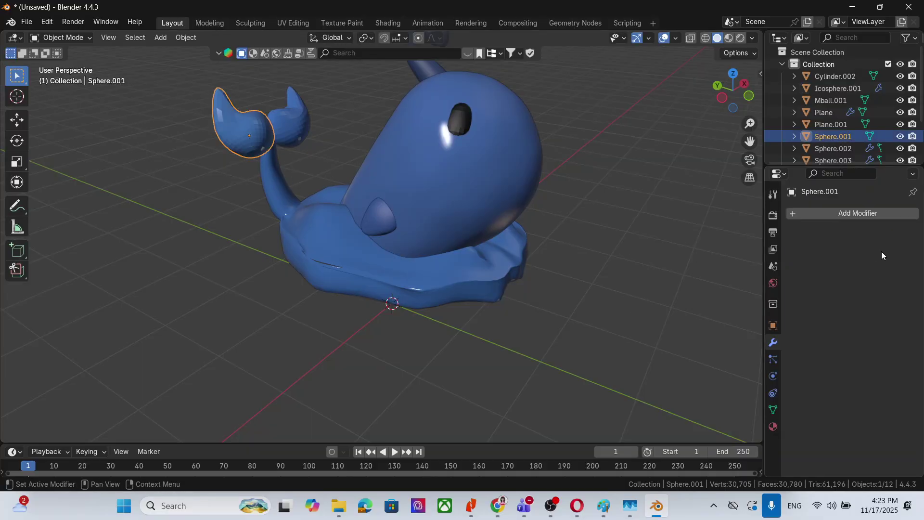
left_click(795, 215)
mouse_move(795, 215)
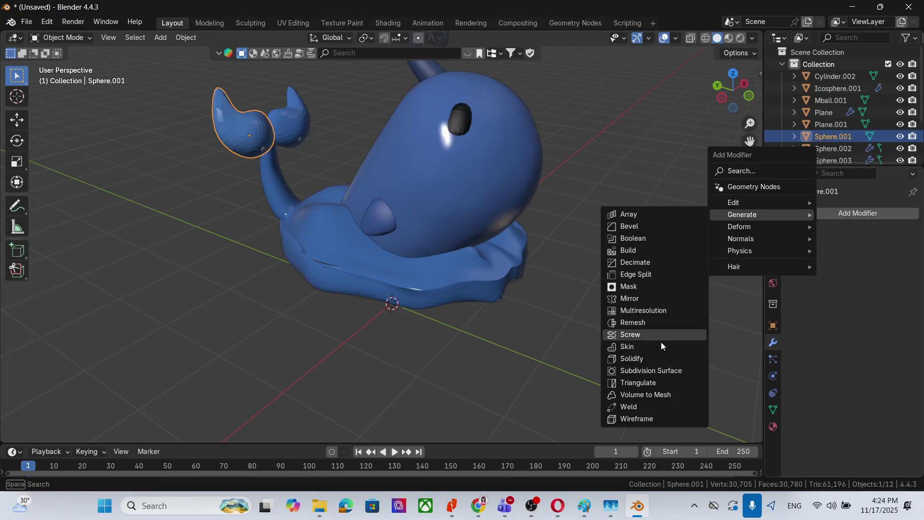
left_click(657, 370)
left_click(872, 267)
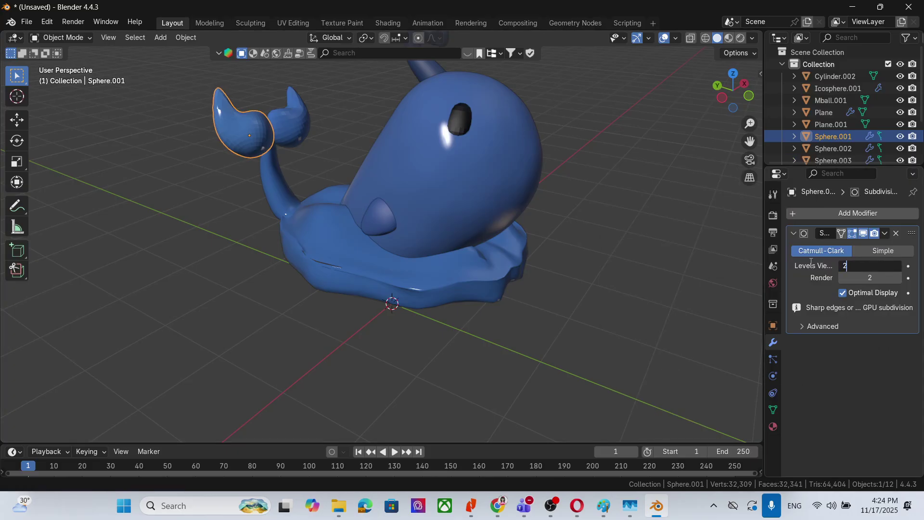
type("2")
key("Return")
Step: Remove the Decimate modifier from the other tail fluke, Sphere.002
left_click(294, 128)
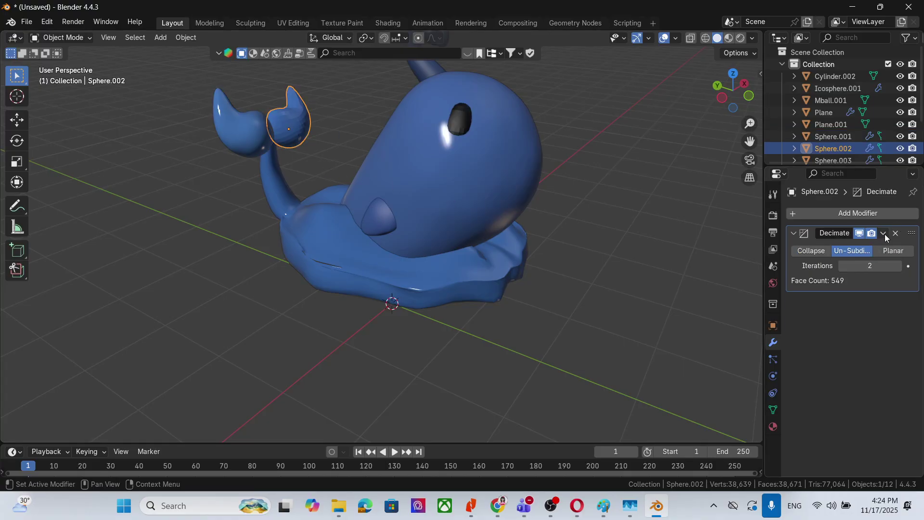
left_click(882, 267)
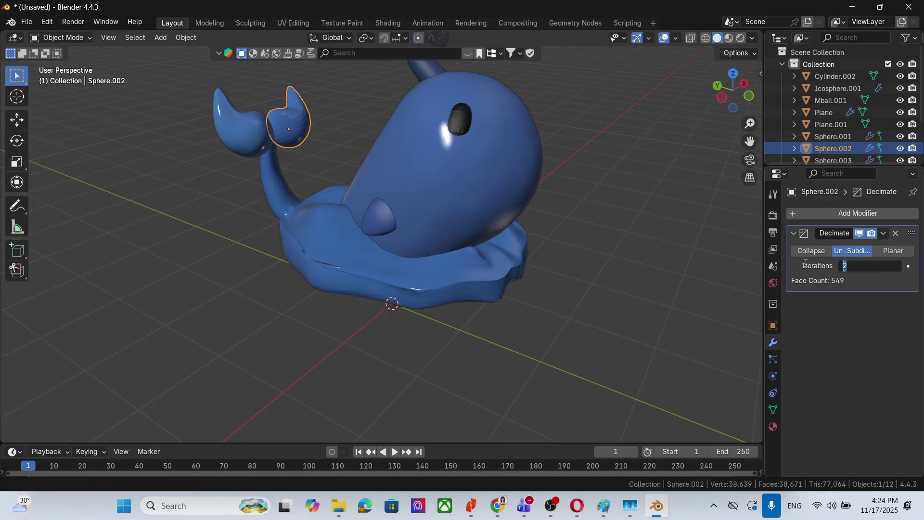
key("Return")
left_click(895, 233)
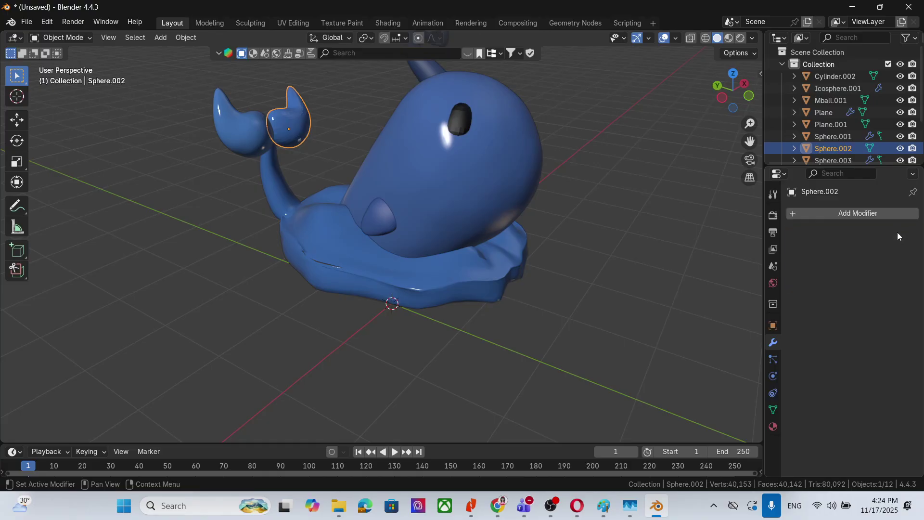
left_click(319, 141)
left_click(299, 128)
Step: Add a Subdivision Surface modifier to the tail fluke Sphere.002 with 2 viewport levels
left_click(897, 218)
mouse_move(898, 218)
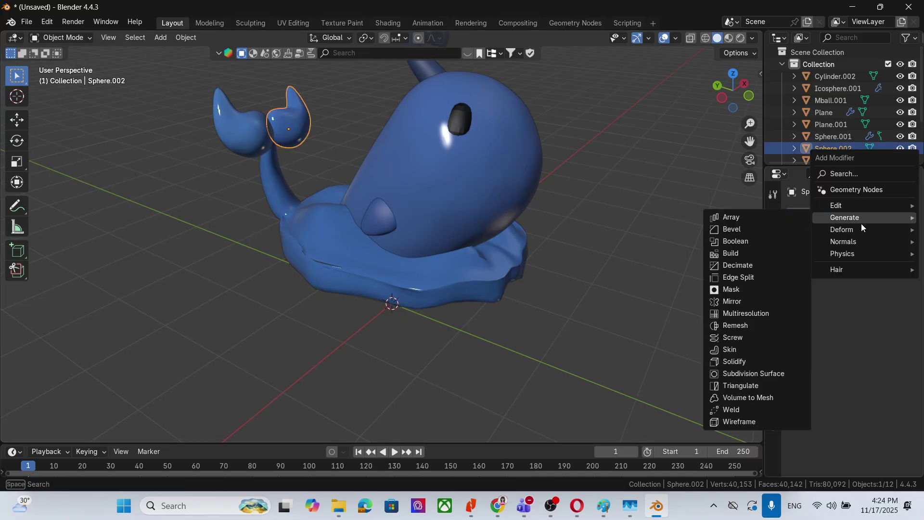
left_click(761, 374)
left_click(875, 265)
key("Tab")
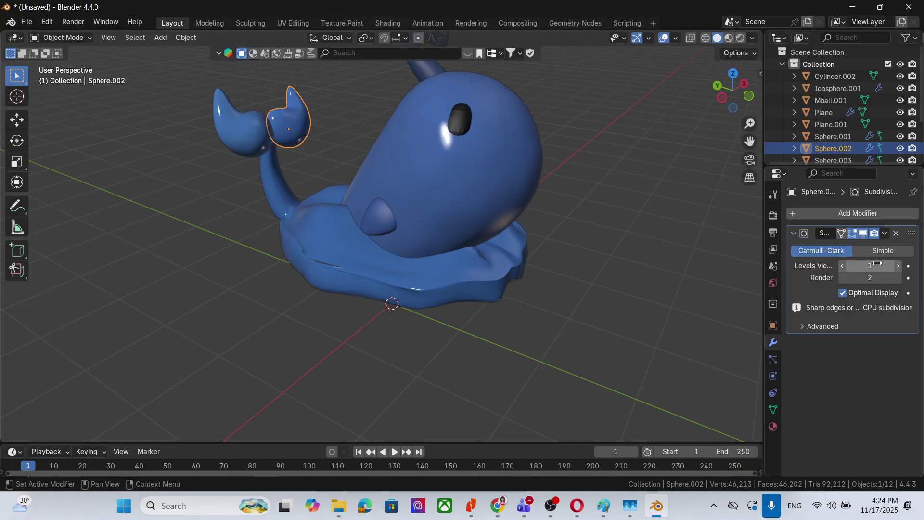
left_click(883, 264)
type("2")
key("Return")
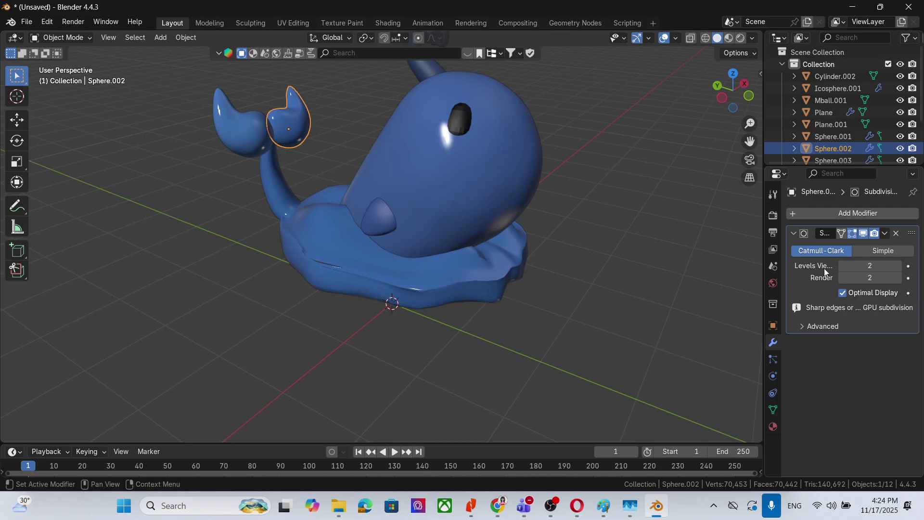
Step: Enlarge the scene object list to show all parts and switch the viewport to wireframe display
left_click(601, 174)
middle_click_drag(597, 171, 547, 256)
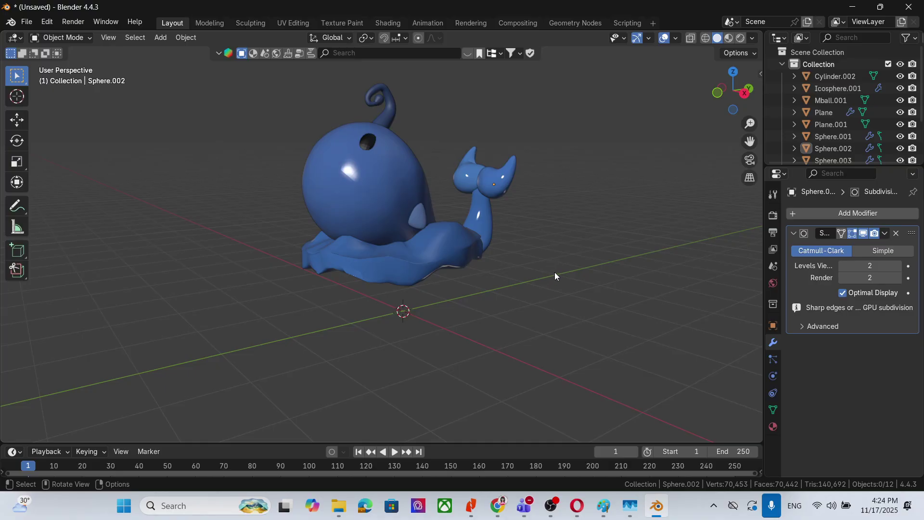
scroll(430, 256, "up", 2)
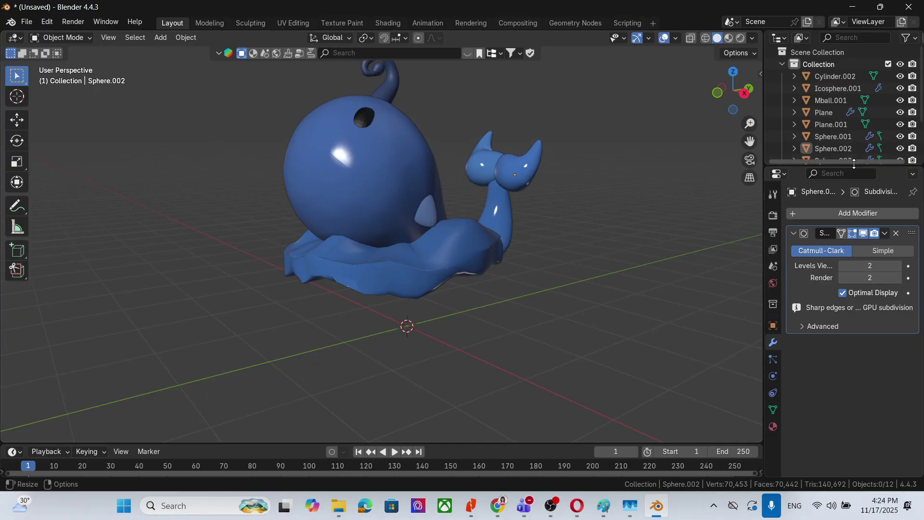
left_click_drag(855, 166, 855, 230)
mouse_move(677, 287)
middle_mouse_down()
mouse_move(522, 328)
mouse_move(504, 319)
mouse_move(517, 256)
mouse_move(535, 274)
mouse_move(462, 217)
middle_mouse_up()
left_click(706, 38)
left_click_drag(746, 137, 749, 176)
scroll(567, 273, "up", 1)
middle_click_drag(565, 332, 553, 333)
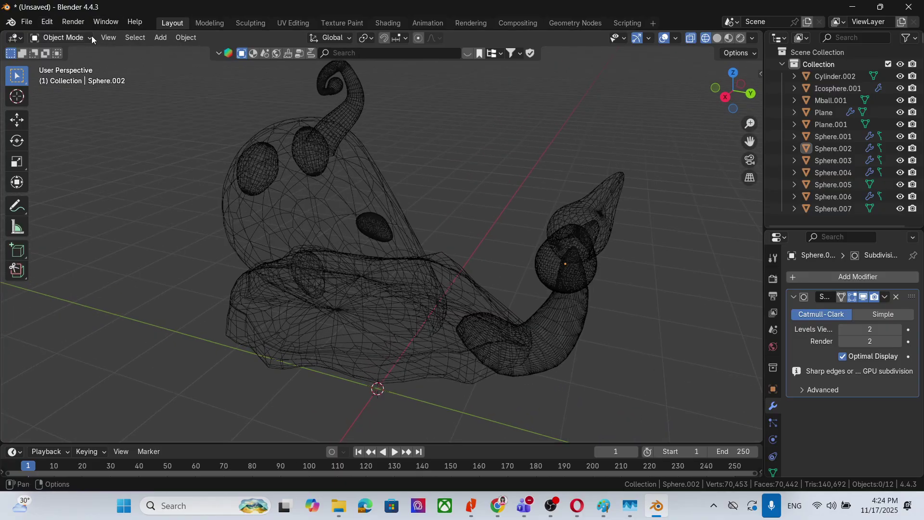
Step: Add a single-bone armature and move it into the body at about X -0.52, Y 0.43, Z 0.77 m
left_click(160, 38)
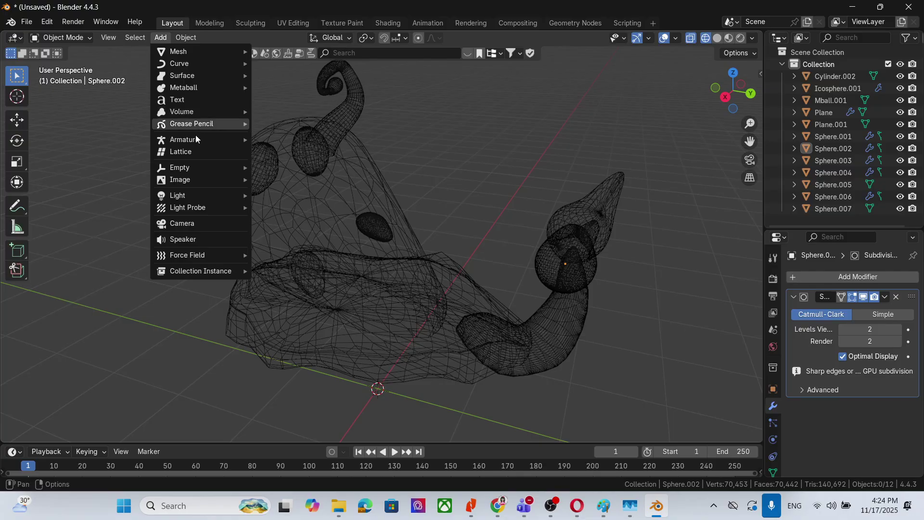
mouse_move(242, 147)
left_click(328, 140)
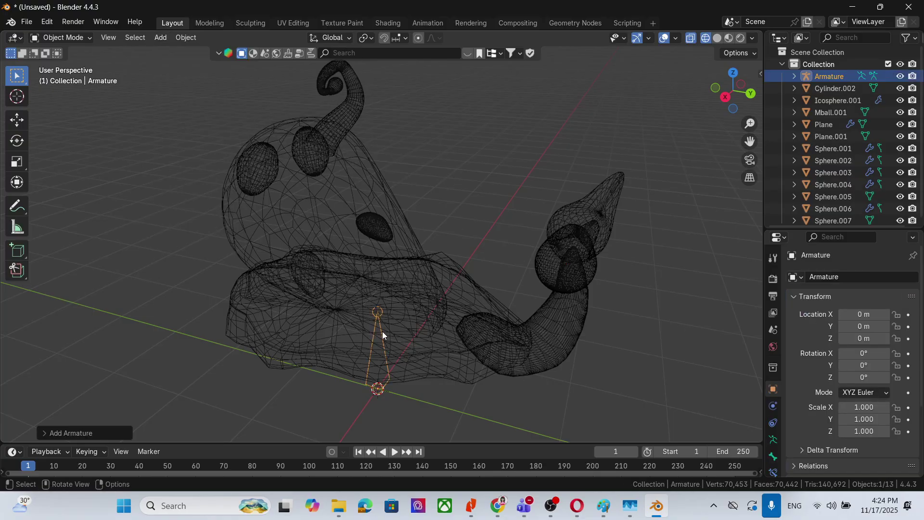
key("g")
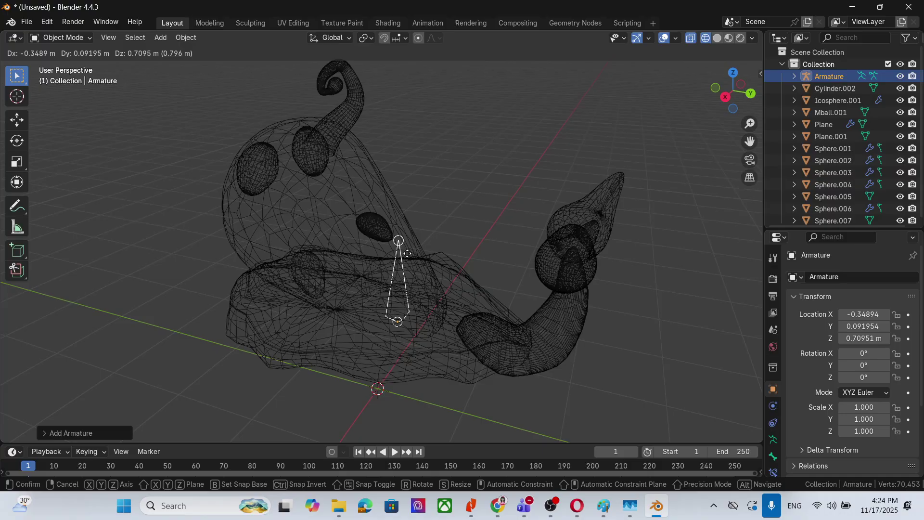
left_click(439, 260)
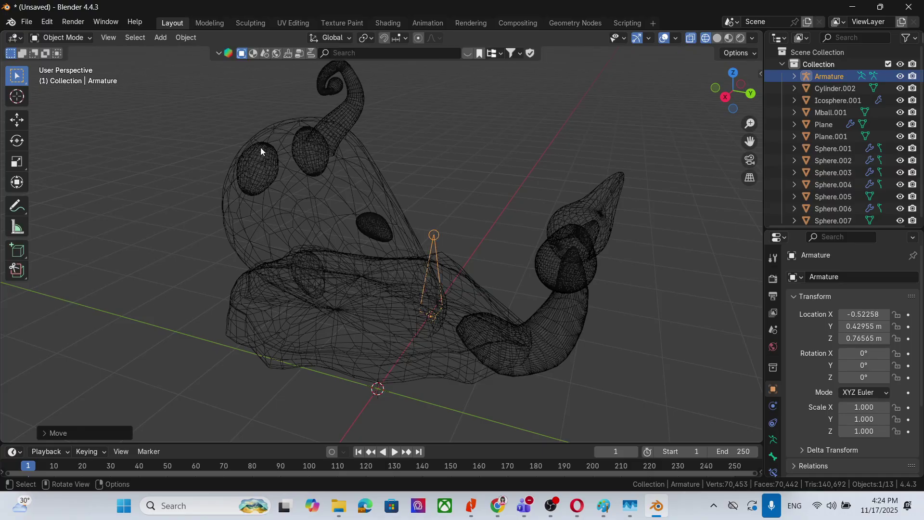
Step: Put the armature in Edit Mode and move the bone's tip forward inside the body, toward the head
left_click(65, 37)
left_click(68, 64)
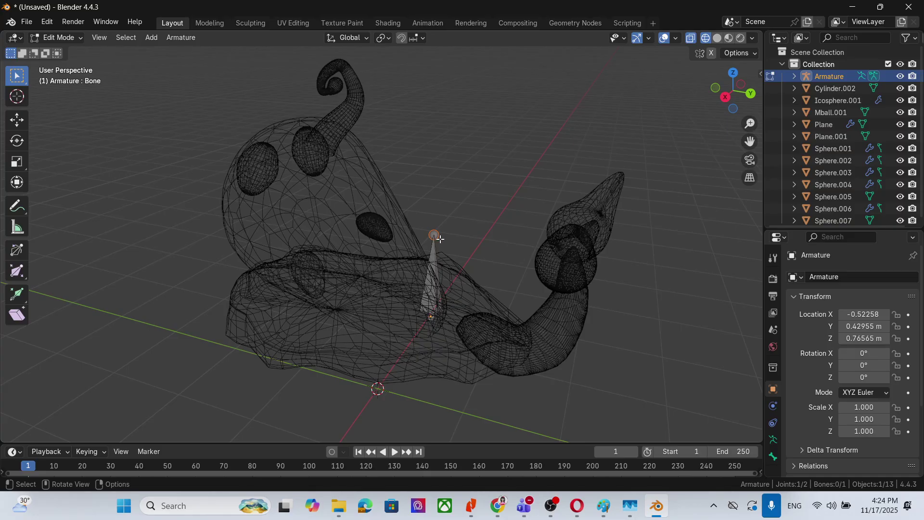
key("g")
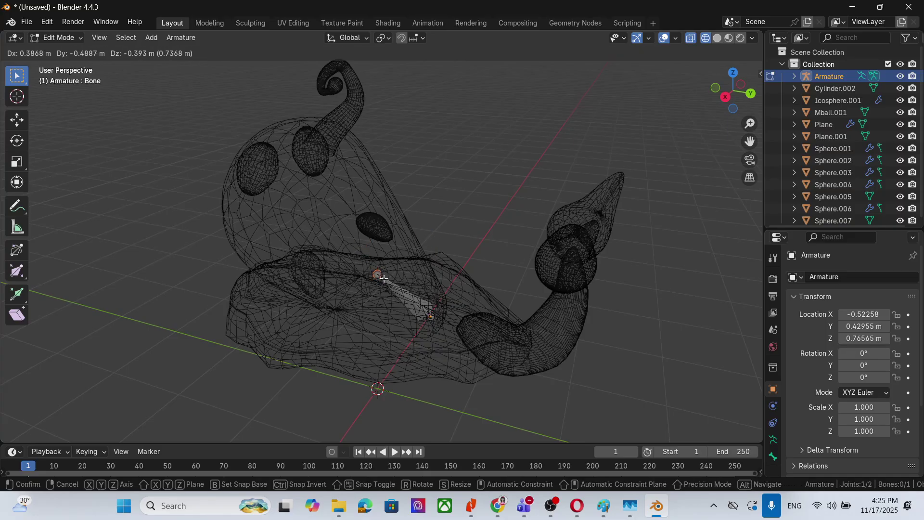
left_click(384, 276)
Step: Extrude four connected bones from the first bone's tip, up through the head and toward the curled horn
key("e")
left_click(334, 232)
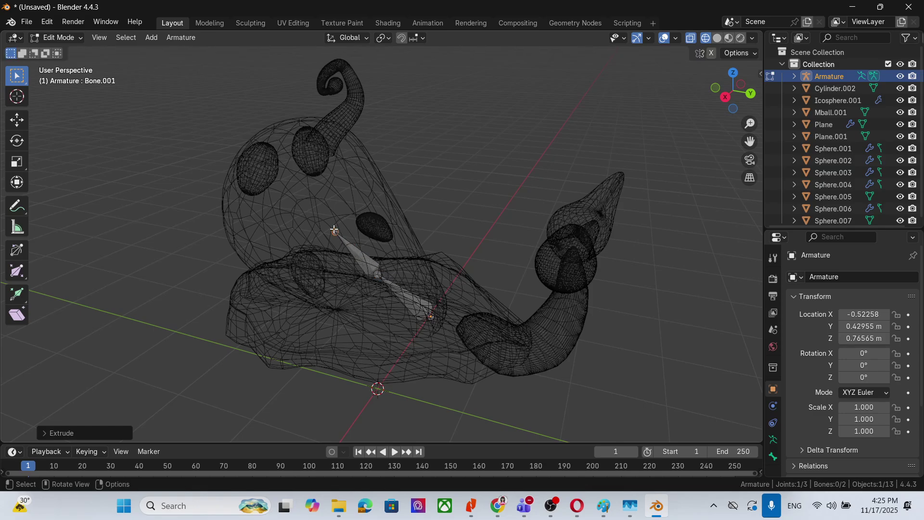
key("e")
left_click(299, 176)
key("e")
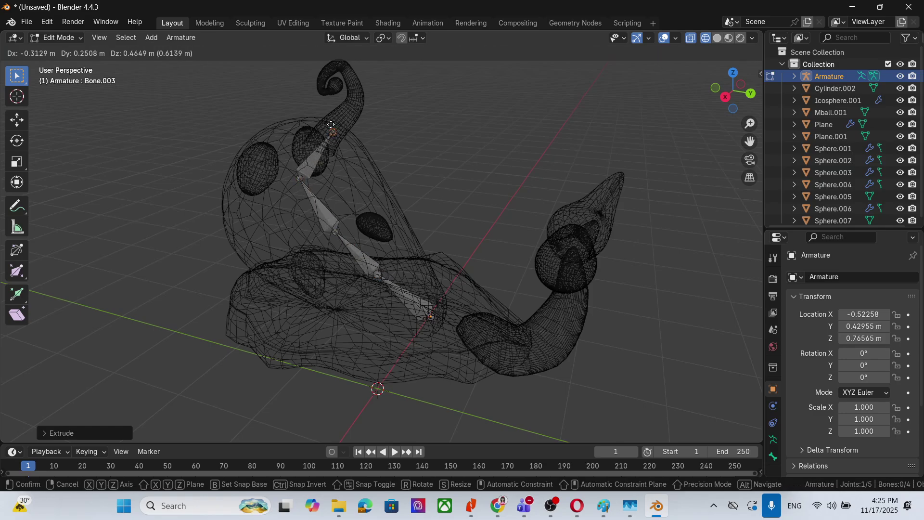
left_click(331, 124)
key("e")
left_click(368, 65)
Step: Viewing the model from the front, move the chain's upper joints sideways toward the middle of the head and the horn
left_click_drag(749, 141, 760, 212)
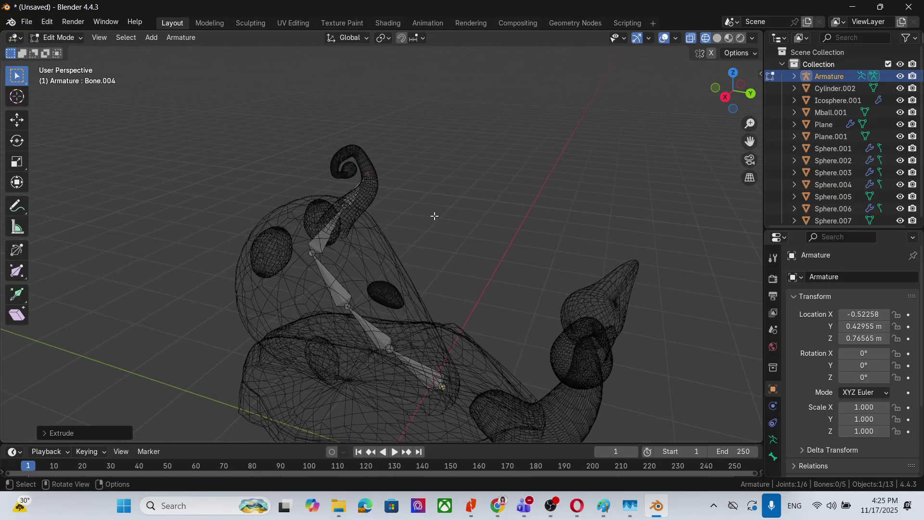
middle_click_drag(431, 217, 485, 248)
left_click(412, 269)
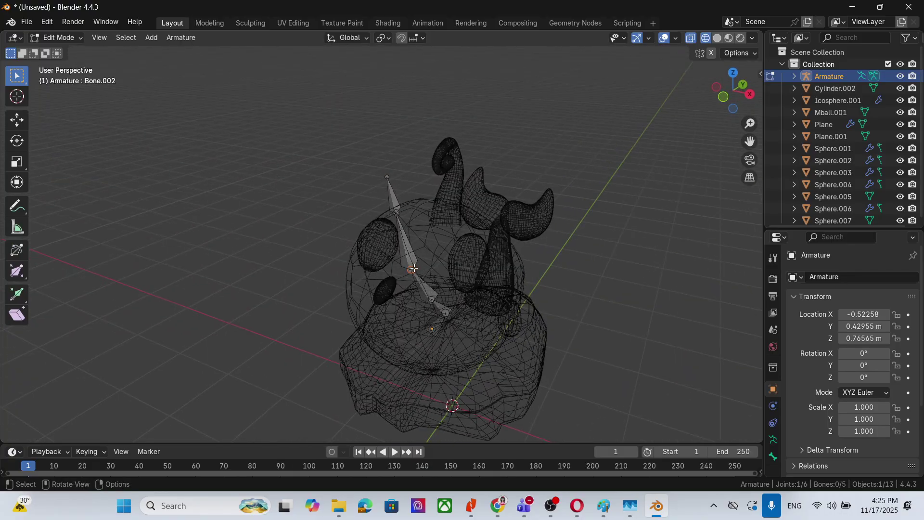
left_click_drag(412, 269, 438, 261)
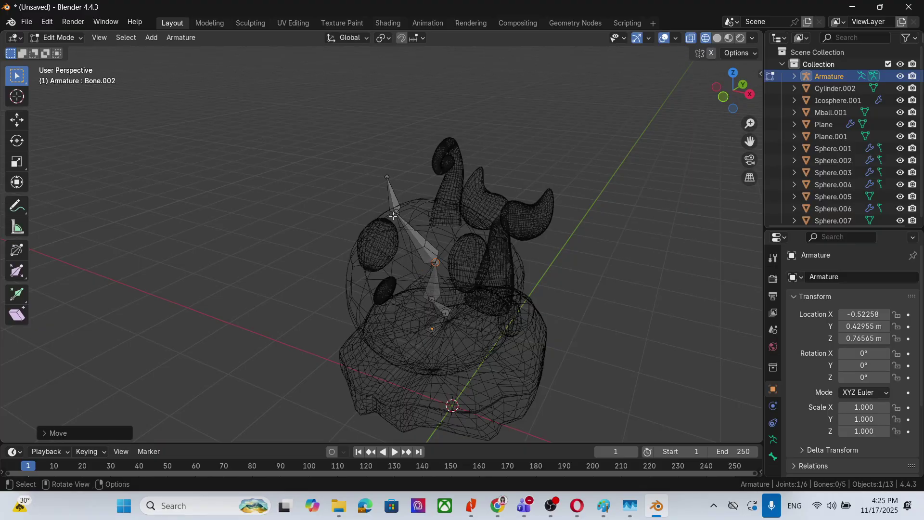
left_click_drag(399, 212, 459, 181)
Step: Viewing the model from the side, adjust the last two joints of the chain to sit inside the horn's lower part
middle_click_drag(593, 313, 485, 294)
left_click_drag(373, 181, 360, 171)
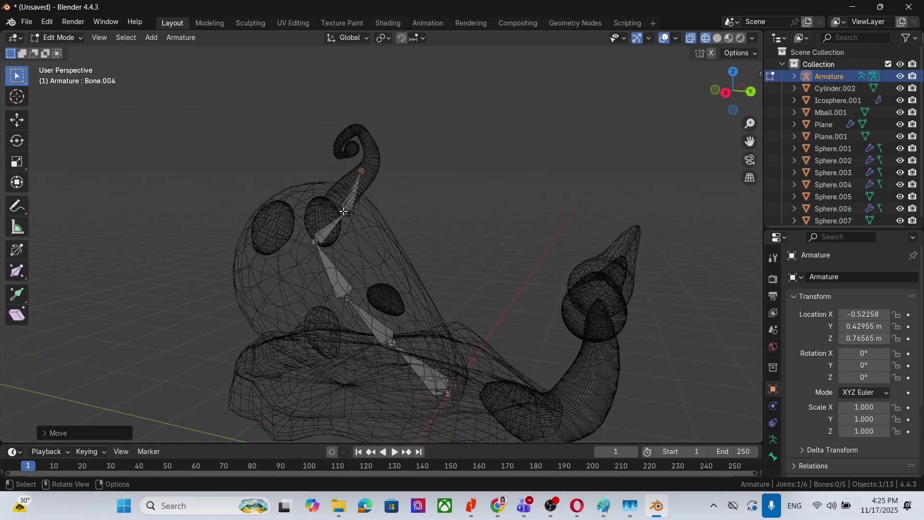
left_click_drag(344, 211, 337, 208)
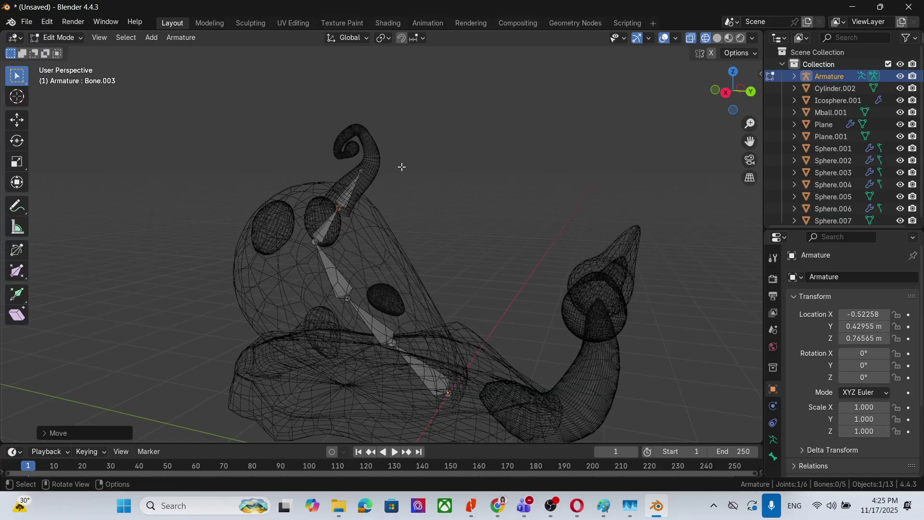
left_click(361, 171)
left_click_drag(366, 172, 368, 171)
Step: Extrude seven short bones from the chain's tip, following the horn's curl around to its end
left_click_drag(751, 139, 762, 231)
scroll(434, 241, "up", 3)
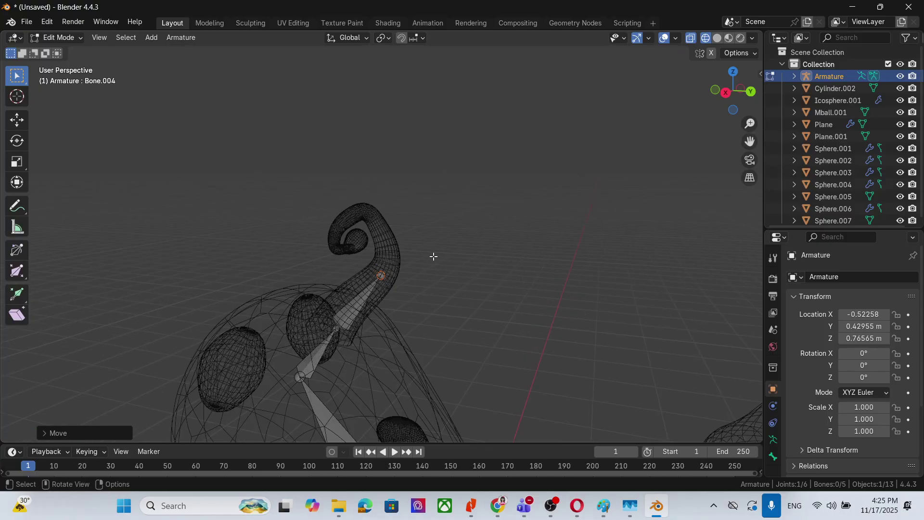
key("e")
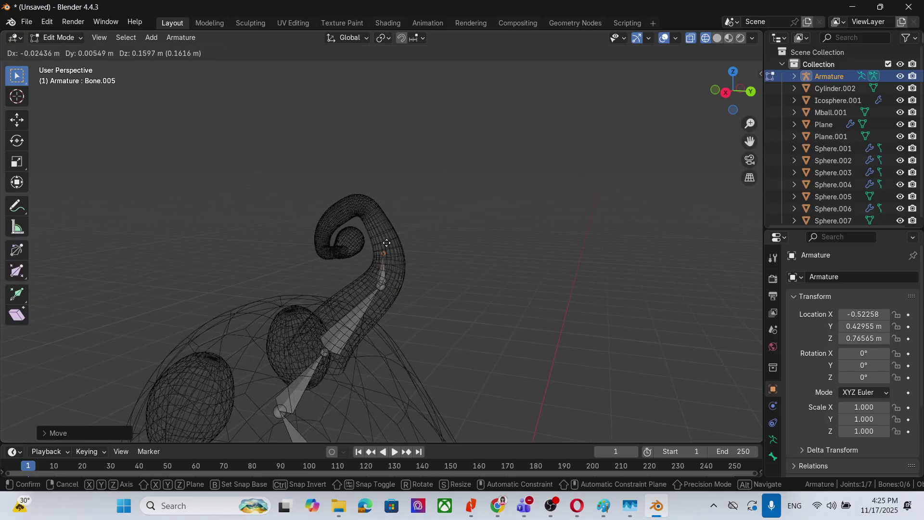
left_click(388, 235)
key("e")
left_click(369, 205)
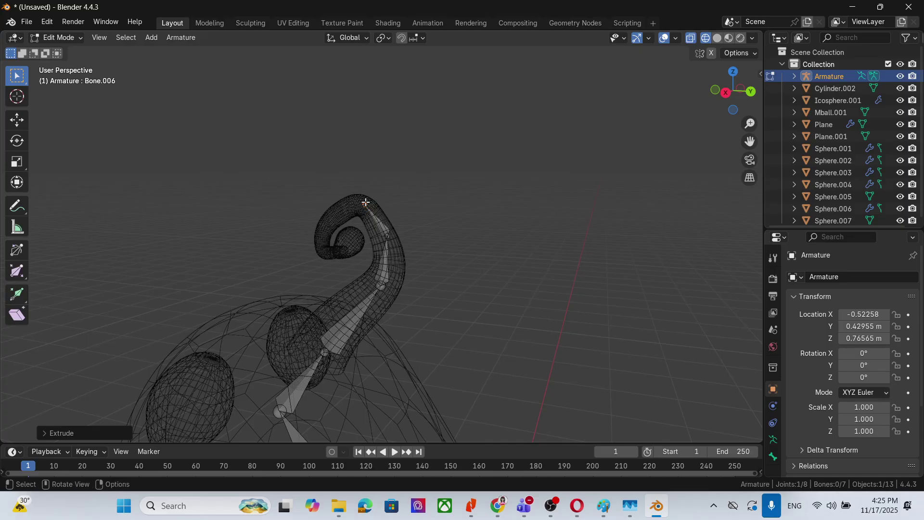
key("e")
left_click(335, 213)
key("e")
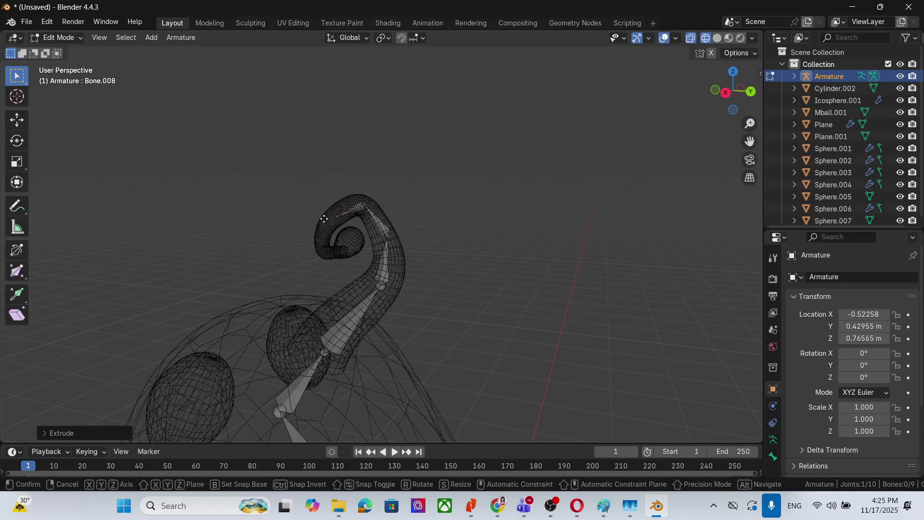
left_click(309, 239)
key("e")
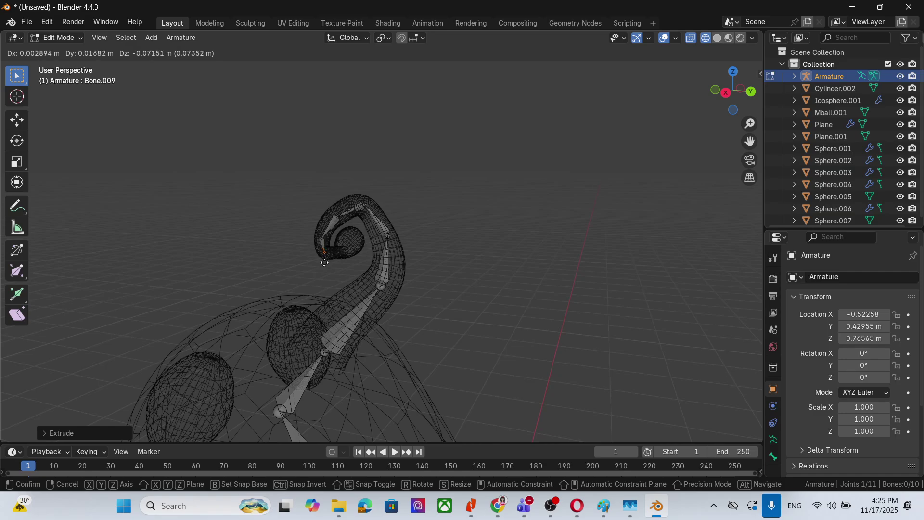
left_click(324, 257)
key("e")
left_click(358, 260)
key("e")
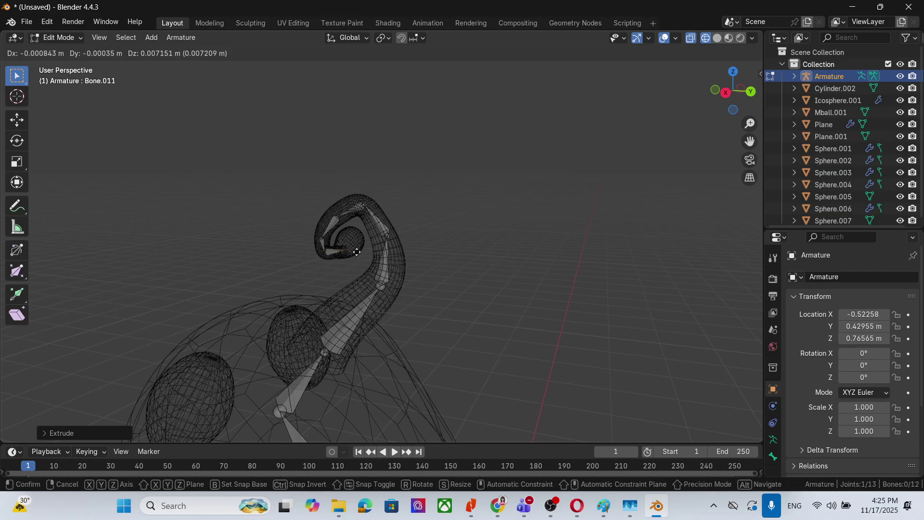
left_click(497, 281)
middle_click_drag(497, 281, 539, 232)
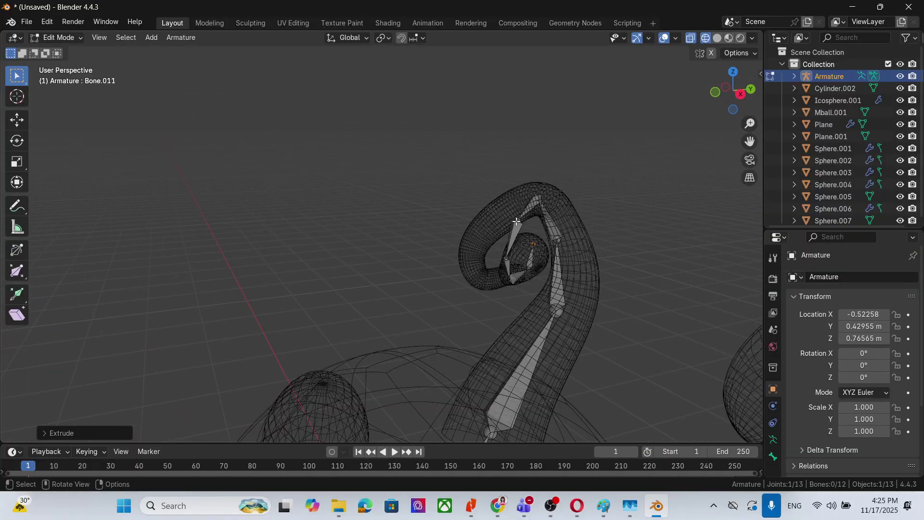
Step: Move three joints of the horn's bone chain outward so they follow the middle of the outer curl
left_click(517, 221)
key("g")
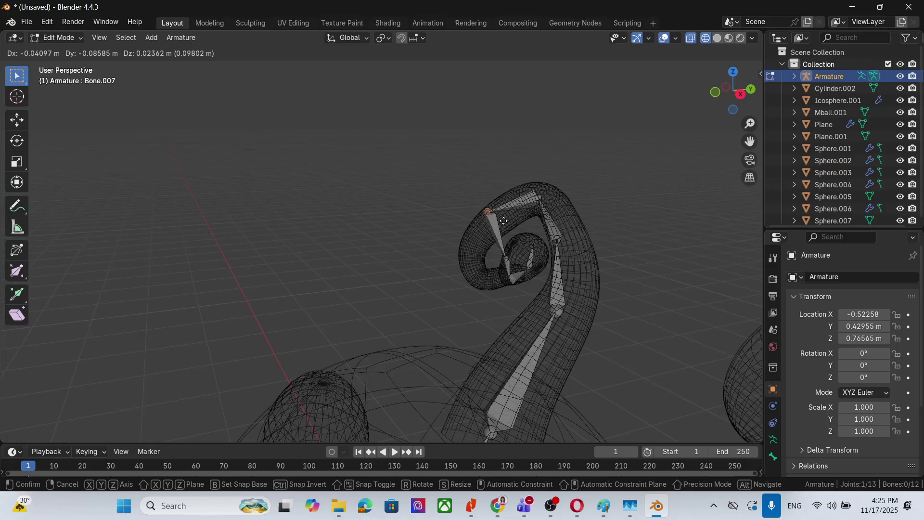
left_click(509, 255)
key("e")
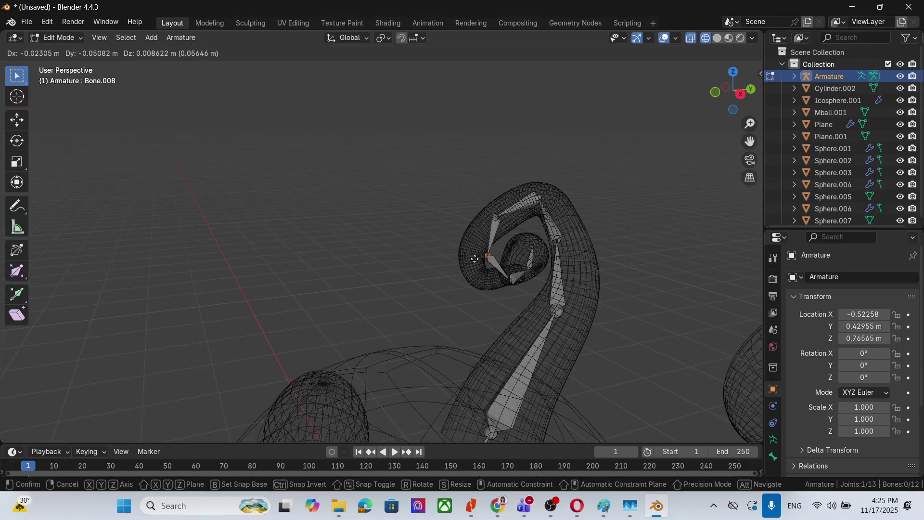
left_click(466, 258)
left_click(509, 279)
key("e")
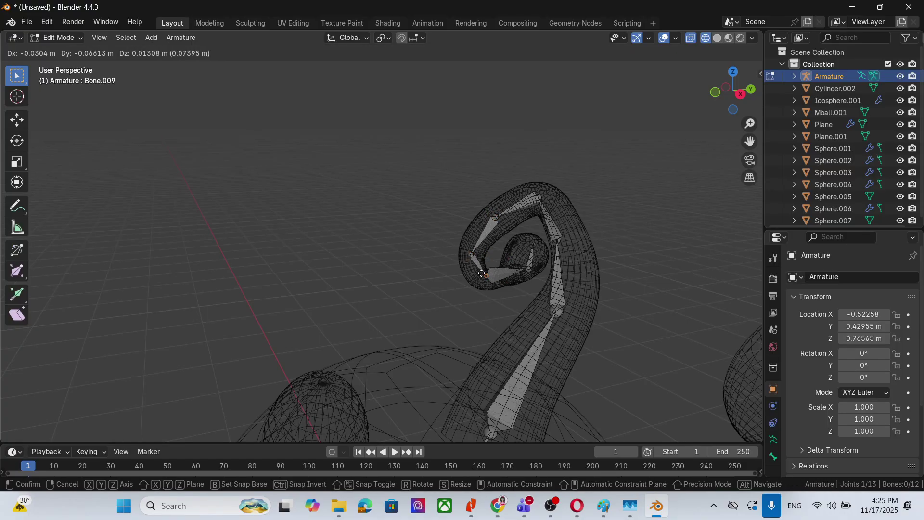
left_click(487, 279)
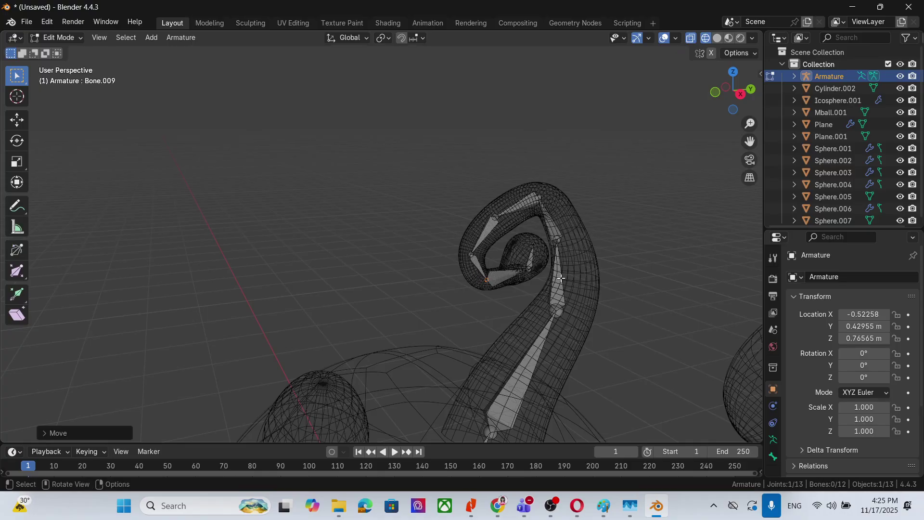
Step: Viewing the horn end-on, shift the curl's joints sideways so they sit inside the horn mesh
middle_click_drag(561, 279, 575, 255)
key("g")
key("Escape")
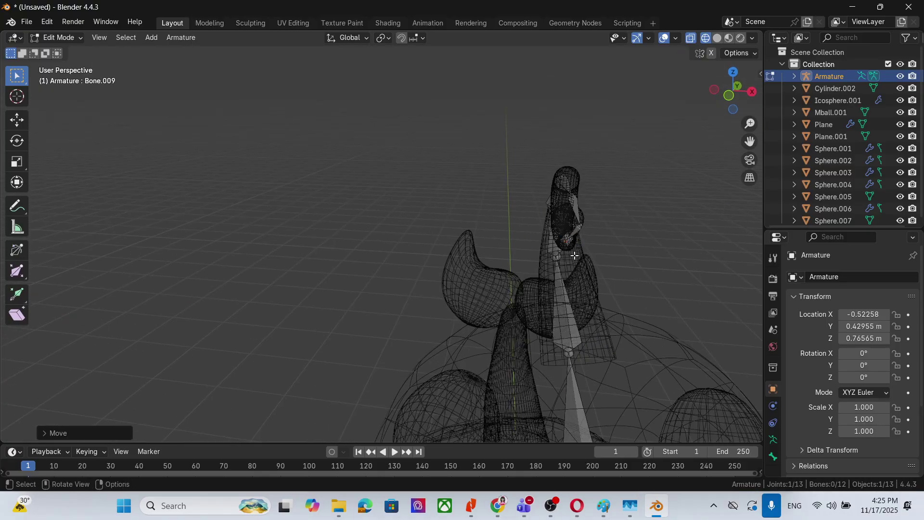
key("g")
left_click(575, 210)
left_click(574, 196)
key("g")
left_click(571, 198)
middle_click_drag(570, 198, 583, 189)
left_click(572, 182)
key("g")
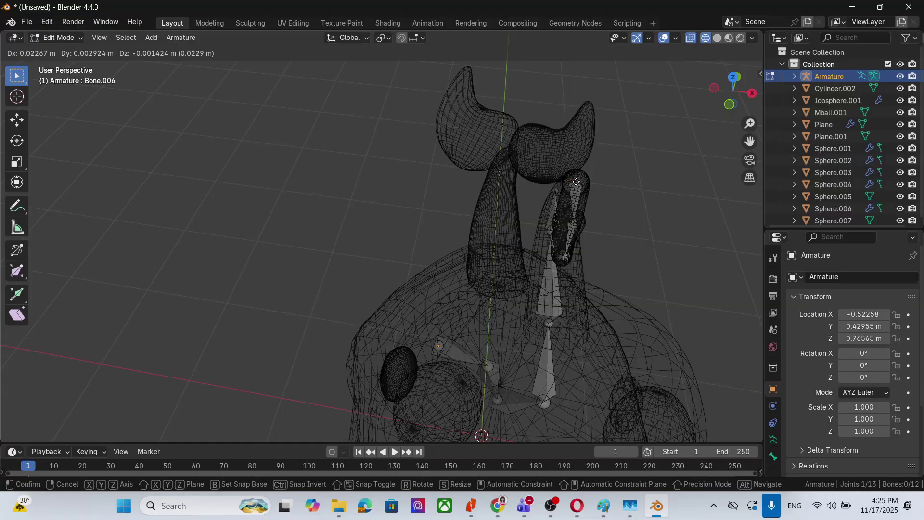
left_click(579, 182)
Step: Viewing the horn from the side, move the two joints in its stem toward the middle of the tube
middle_click_drag(632, 240, 537, 206)
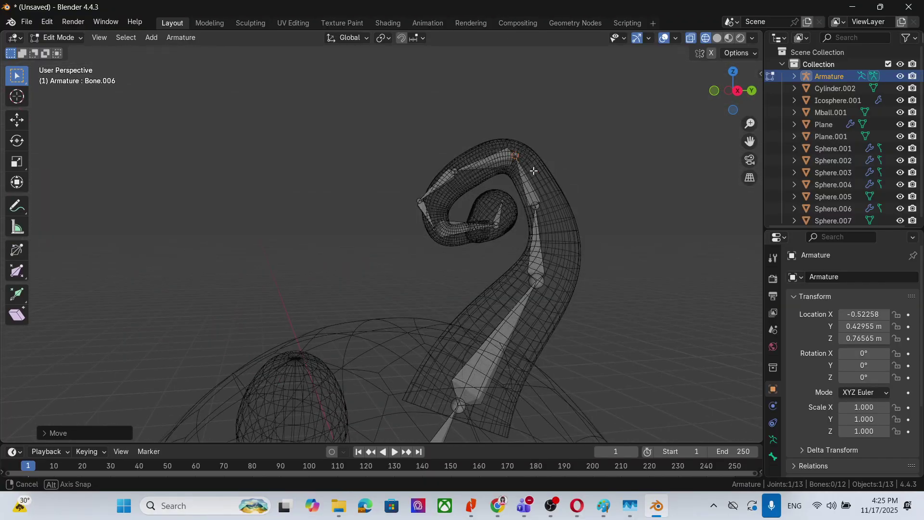
left_click(536, 205)
key("g")
left_click(542, 203)
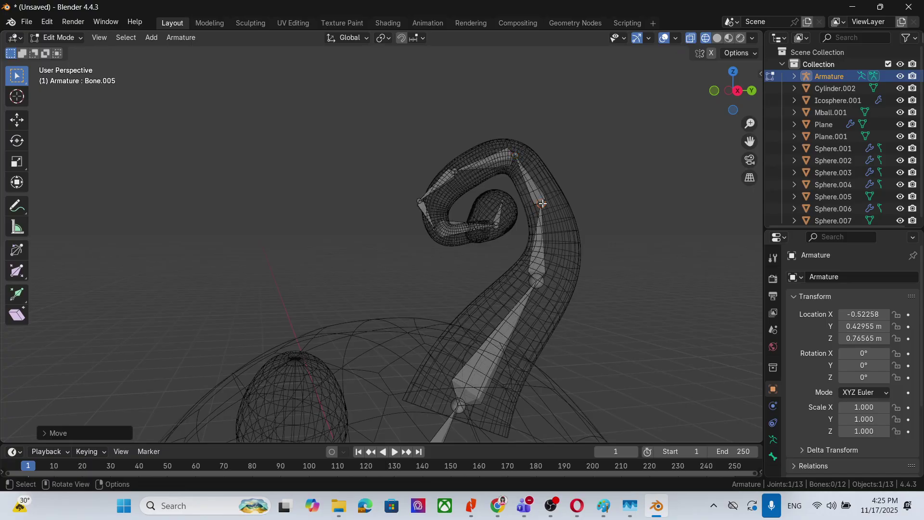
left_click(540, 279)
key("g")
left_click(549, 280)
left_click(541, 204)
key("g")
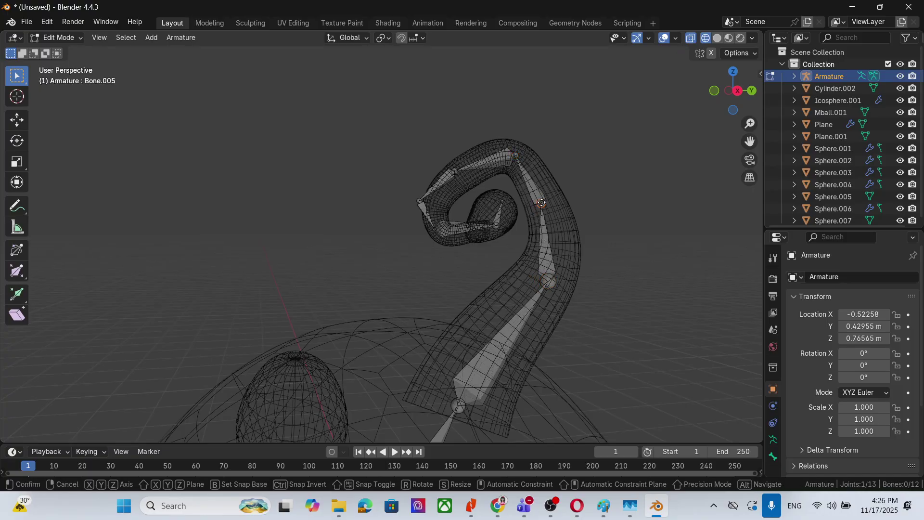
left_click(542, 204)
Step: From several angles, reposition the upper stem joint, the joint at the horn's top and one curl joint inside the mesh
middle_click_drag(543, 204, 674, 224)
key("g")
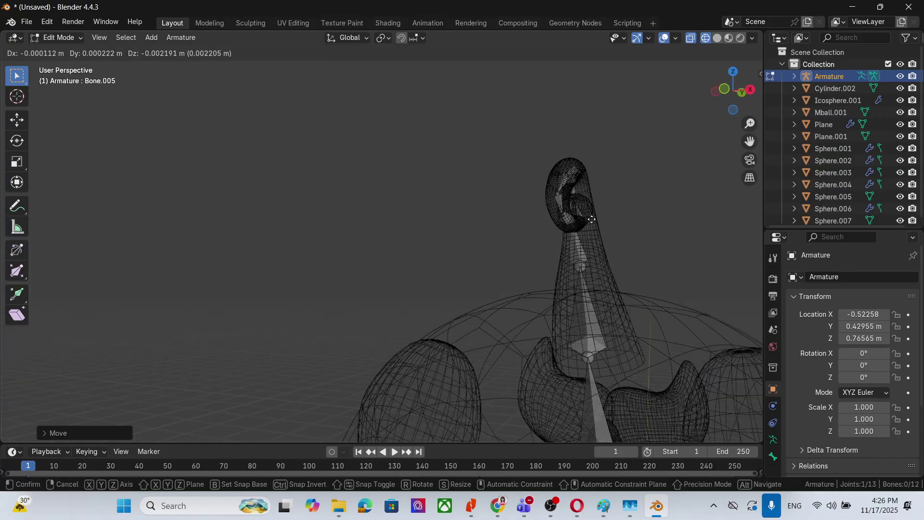
left_click(600, 219)
middle_click_drag(634, 247, 575, 221)
left_click(550, 128)
key("g")
left_click(606, 234)
scroll(576, 221, "up", 3)
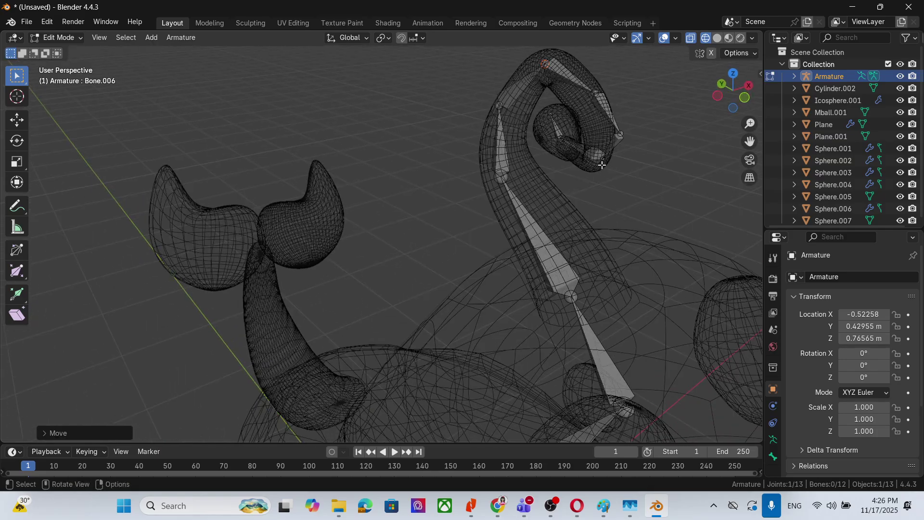
left_click(621, 134)
key("g")
left_click(602, 152)
Step: Extrude two connected bones from the base of the body chain forward along the whale's lower body
middle_click_drag(601, 152, 584, 321)
scroll(471, 300, "down", 4)
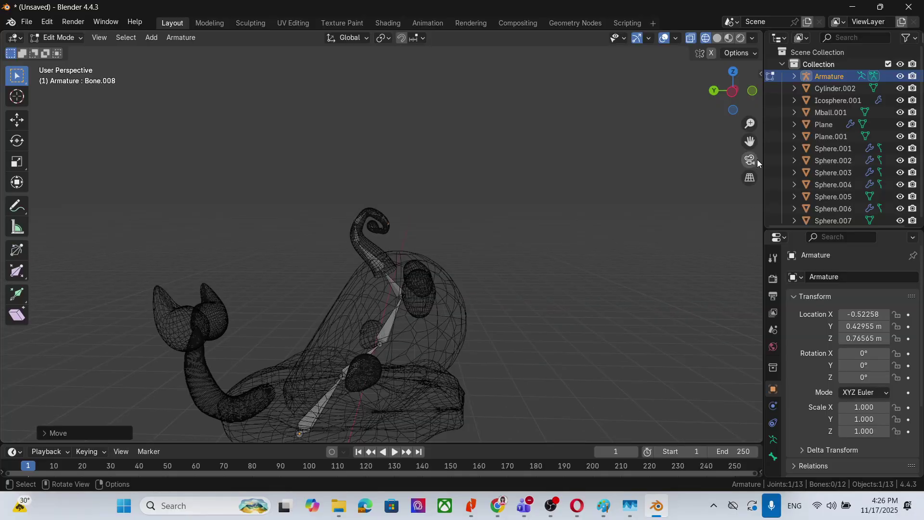
left_click_drag(750, 141, 762, 52)
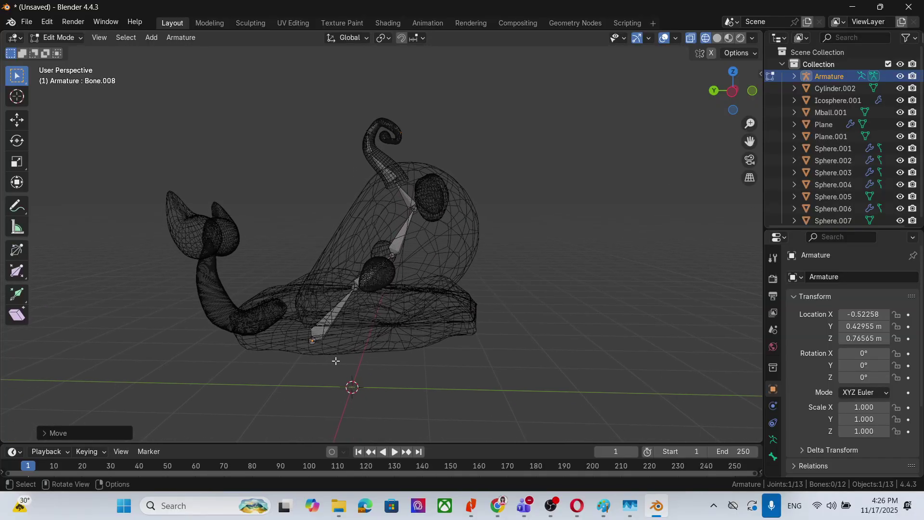
left_click(312, 341)
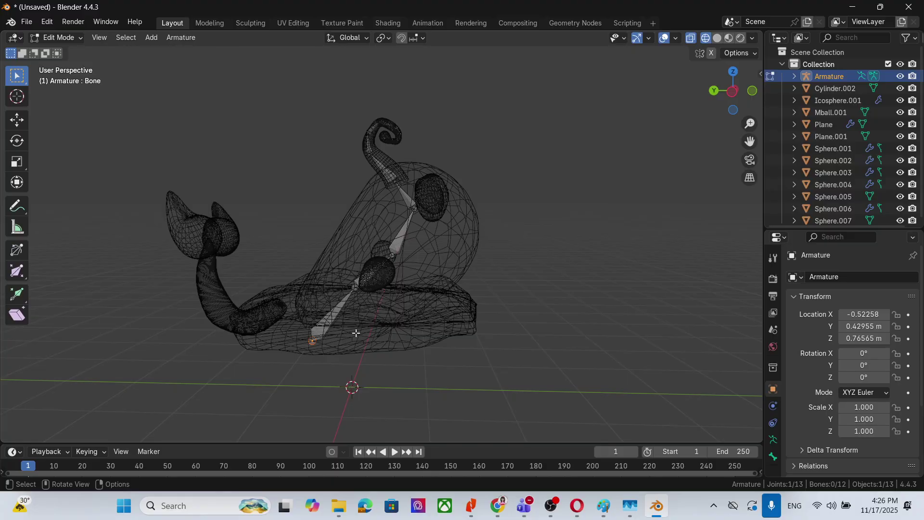
key("e")
left_click(429, 325)
key("e")
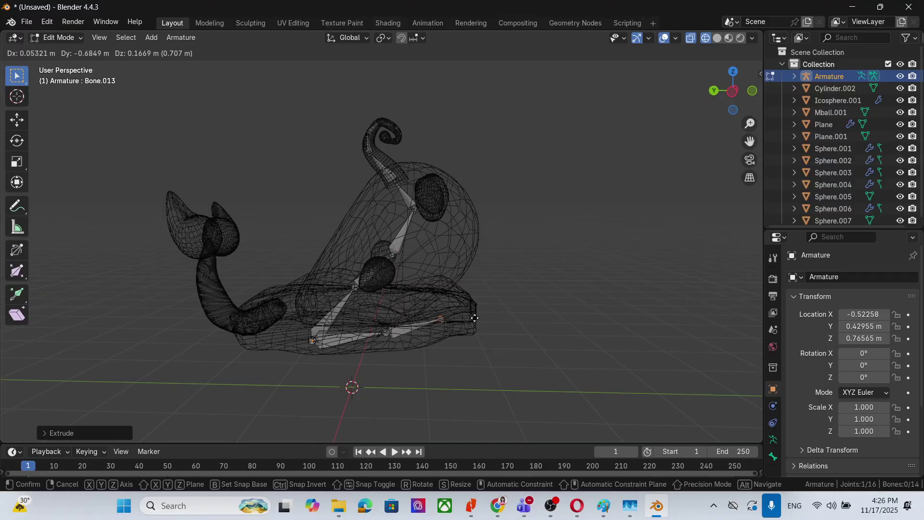
left_click(486, 317)
Step: Viewing the model from above, move the body chain's base onto the centre line and bring the new lower chain's base beside it
middle_click_drag(486, 316, 321, 4)
middle_click_drag(463, 251, 374, 401)
left_click(384, 351)
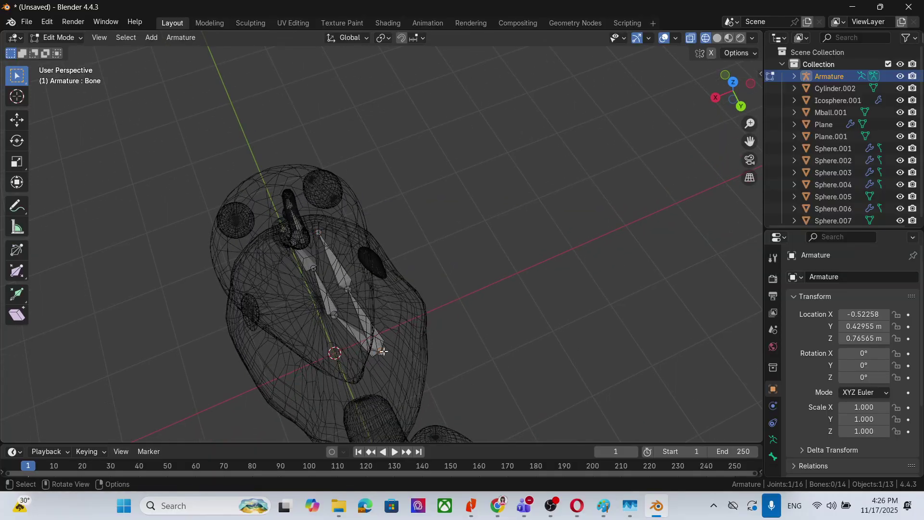
key("g")
left_click(350, 377)
left_click(383, 355)
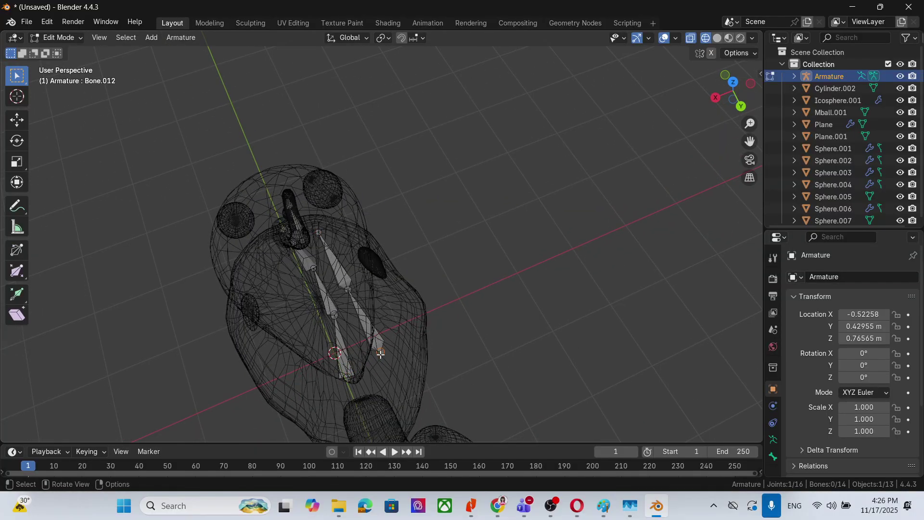
key("g")
left_click(367, 375)
Step: Extrude two more bones from the lower chain's base joint forward to form a second lower-body chain
middle_click_drag(449, 406, 724, 358)
middle_click_drag(511, 346, 499, 434)
key("e")
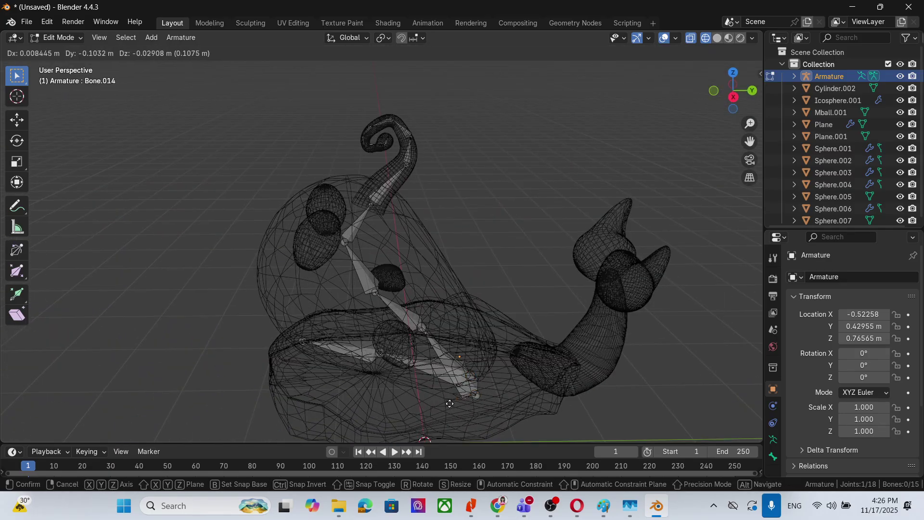
left_click(403, 411)
key("e")
left_click(316, 409)
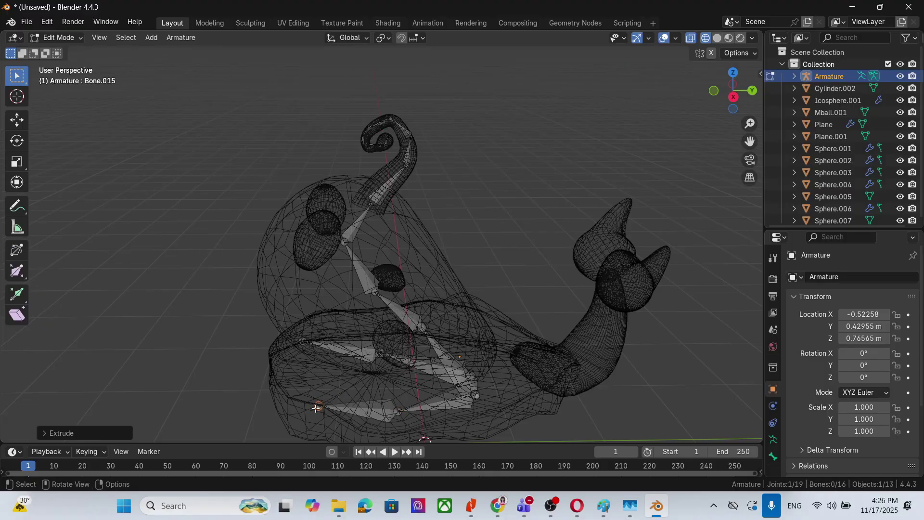
Step: Viewing the model from below, move the second lower chain's middle and end joints into the body's other side
middle_click_drag(333, 402, 514, 136)
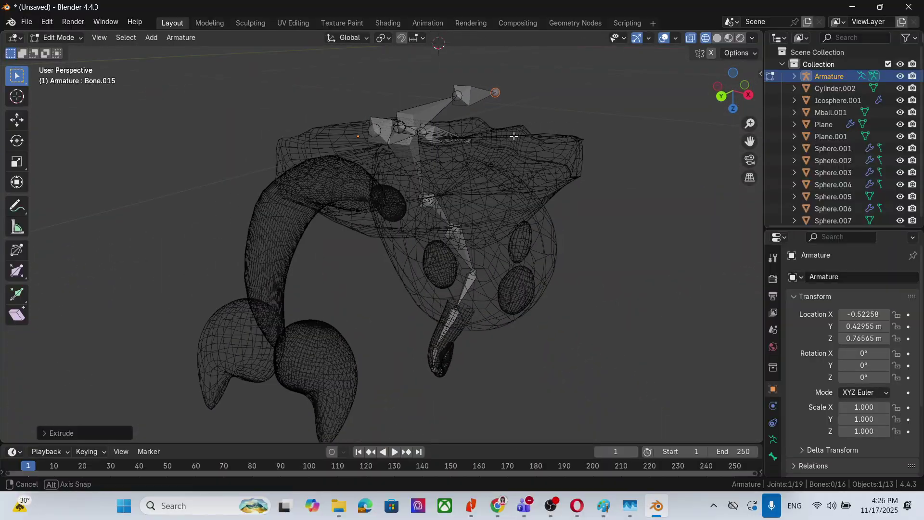
left_click(458, 96)
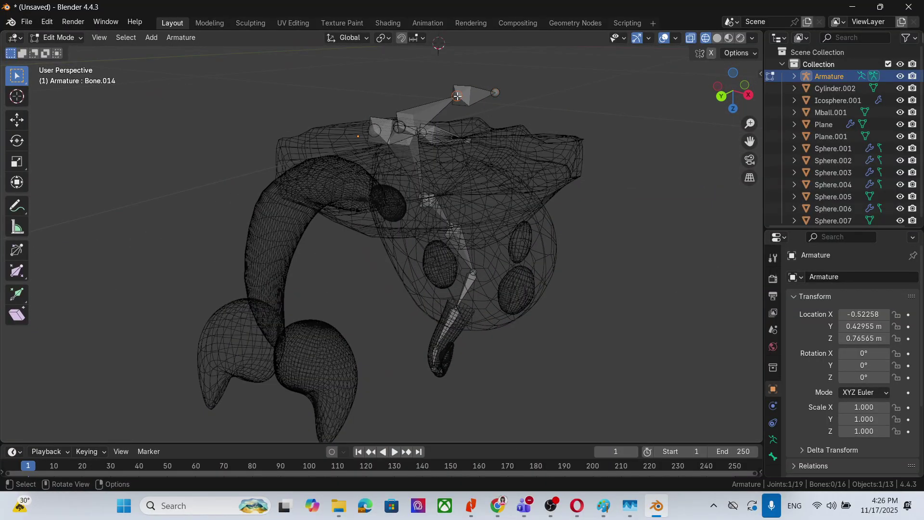
key("g")
left_click(479, 151)
left_click(501, 92)
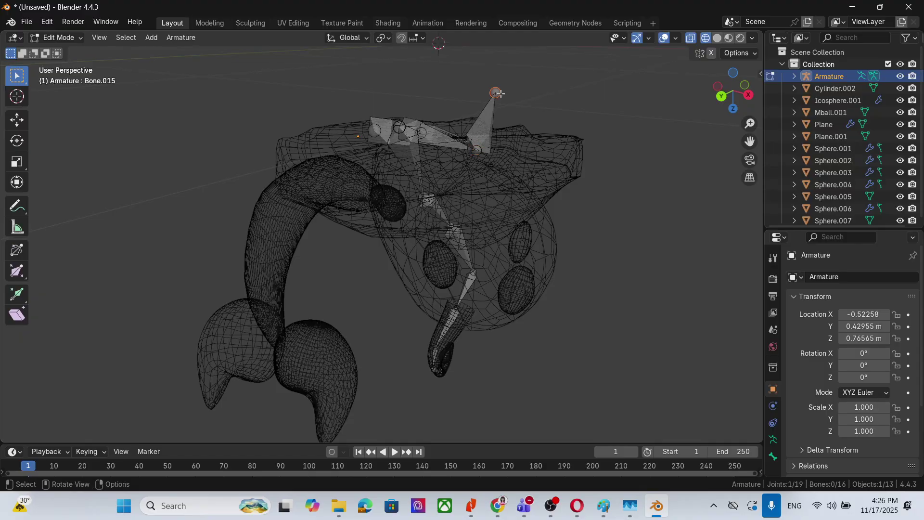
key("g")
left_click(542, 161)
middle_click_drag(533, 198, 256, 319)
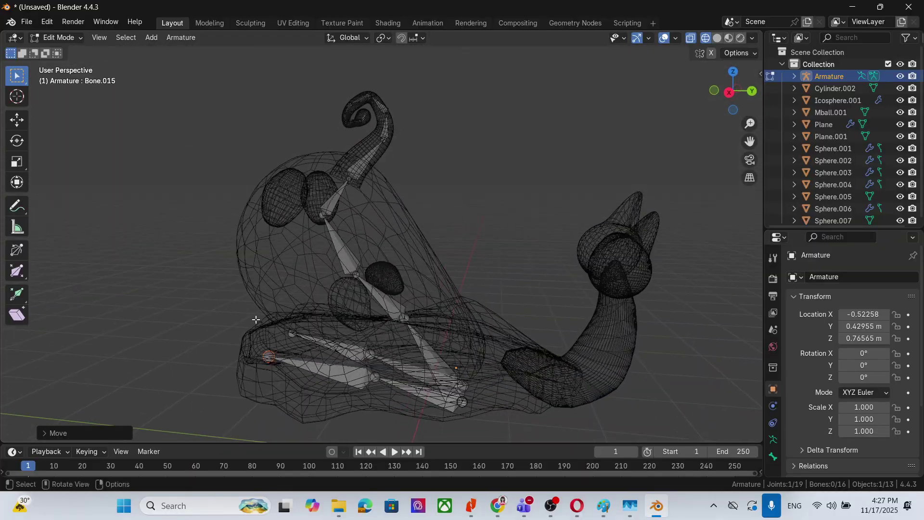
Step: Fine-tune the front end joints of both lower-body chains so they lie inside the lower body
left_click(293, 333)
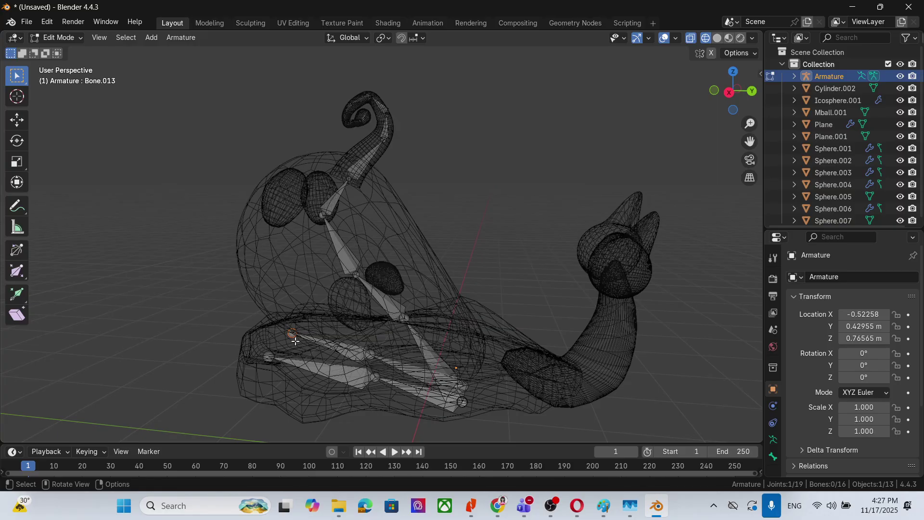
key("g")
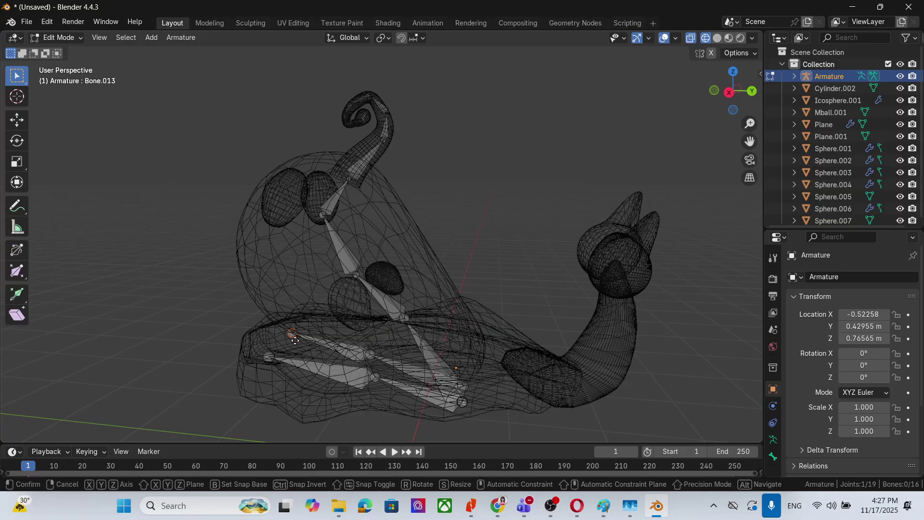
left_click(290, 345)
middle_click_drag(401, 405, 471, 423)
left_click(518, 333)
key("g")
left_click(513, 338)
Step: Move the body chain's base joint in between the bases of the two lower-body chains
scroll(482, 423, "up", 4)
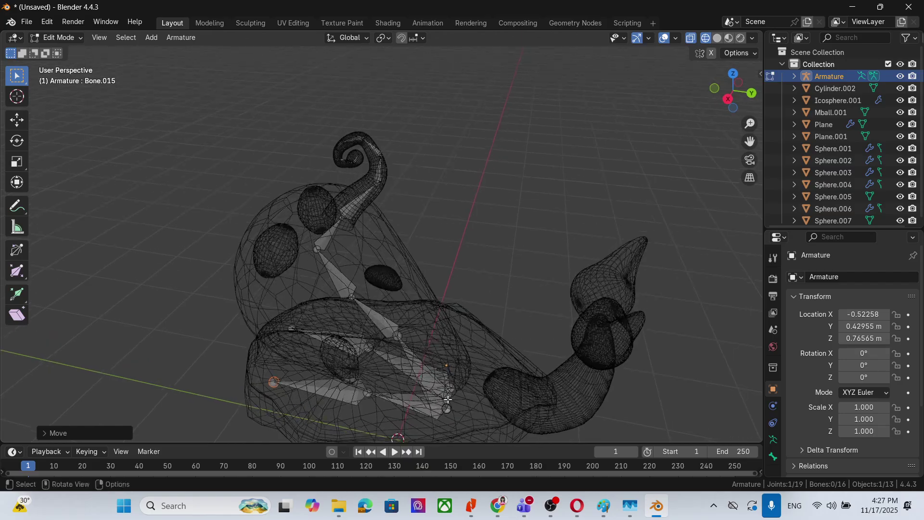
left_click_drag(750, 141, 663, 3)
middle_click_drag(450, 355, 499, 285)
left_click(403, 411)
key("g")
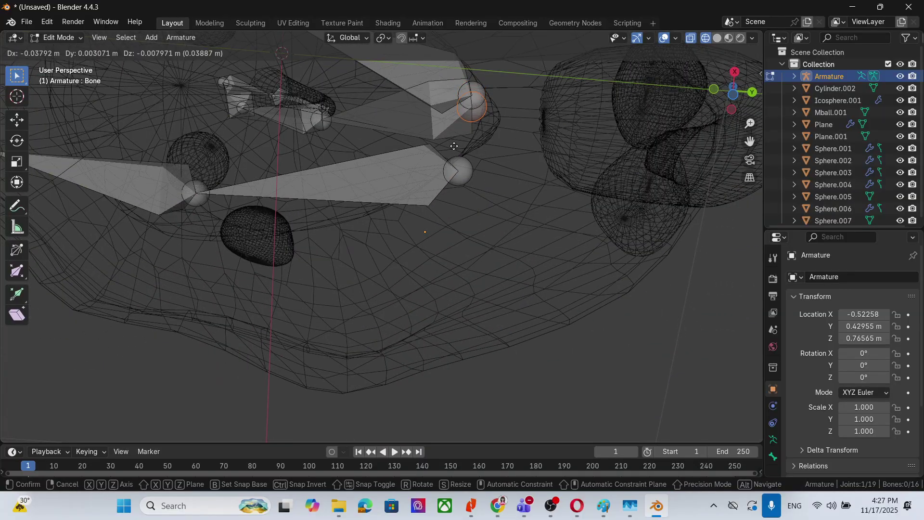
left_click(454, 166)
Step: Extrude a bone from the body chain's base backward to the start of the tail
middle_click_drag(501, 161, 507, 364)
key("e")
left_click(660, 340)
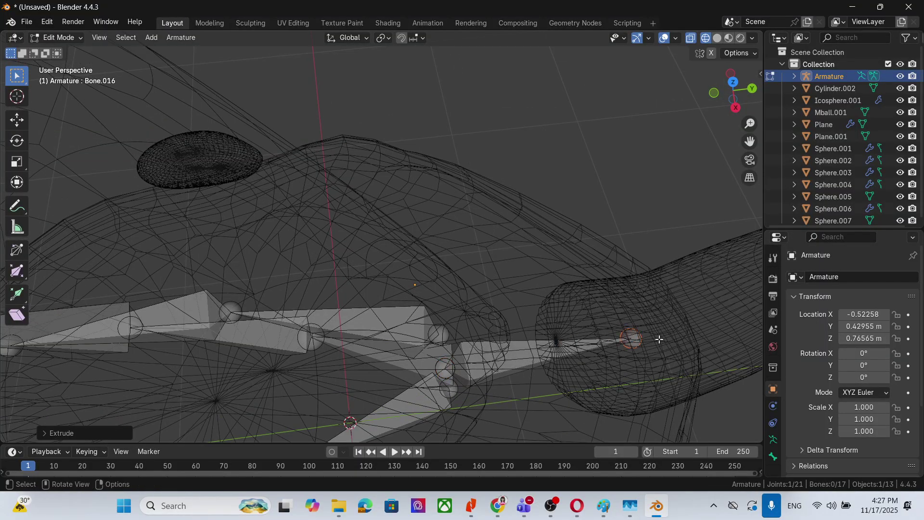
Step: Raise the base joint of the body chain and bring the lower chains' base joints up toward it inside the body
middle_click_drag(562, 248, 517, 305)
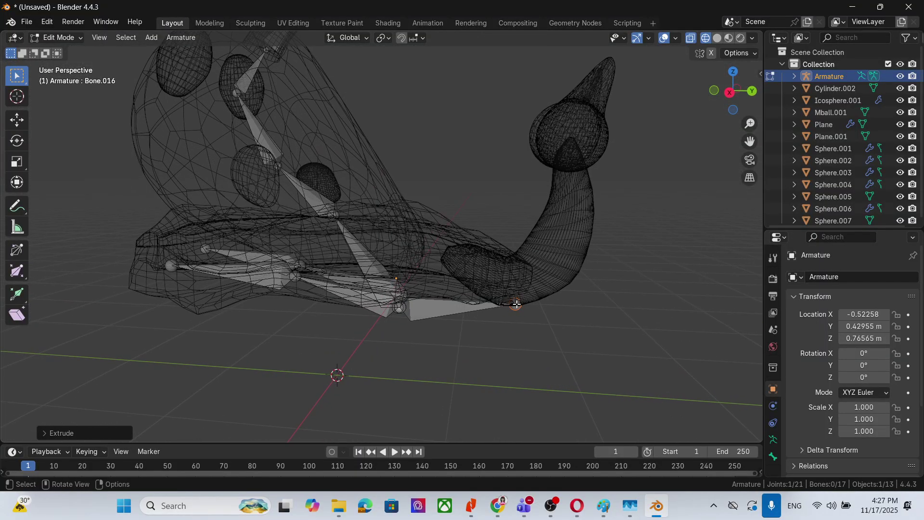
key("g")
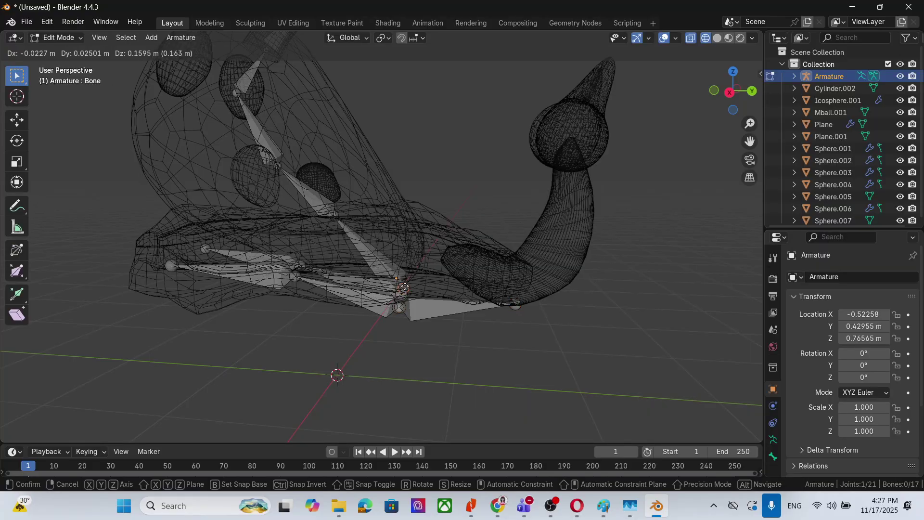
left_click(409, 273)
middle_click_drag(452, 386, 513, 278)
scroll(419, 286, "up", 4)
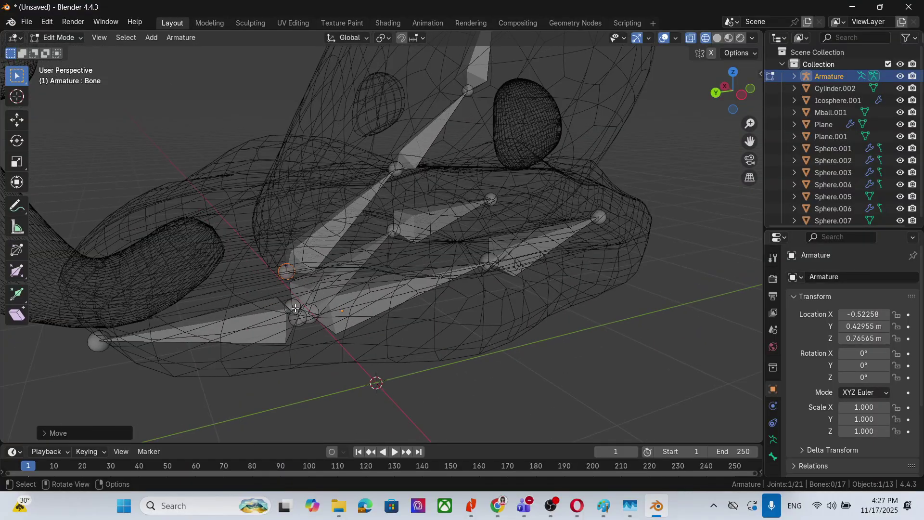
left_click(295, 308)
key("g")
left_click(306, 292)
left_click(309, 315)
key("g")
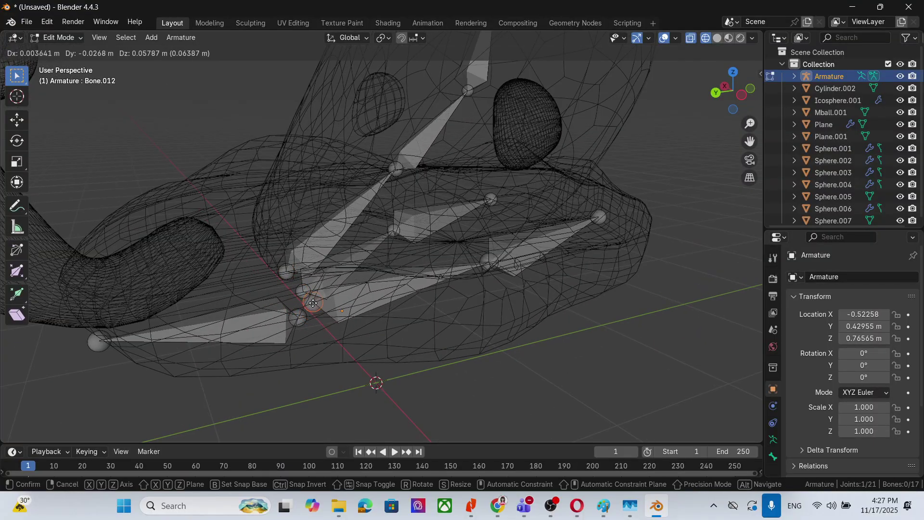
left_click(326, 308)
Step: Move the remaining low-lying base joint of the lower chains up level with its neighbours
middle_click_drag(360, 364, 505, 299)
left_click(504, 297)
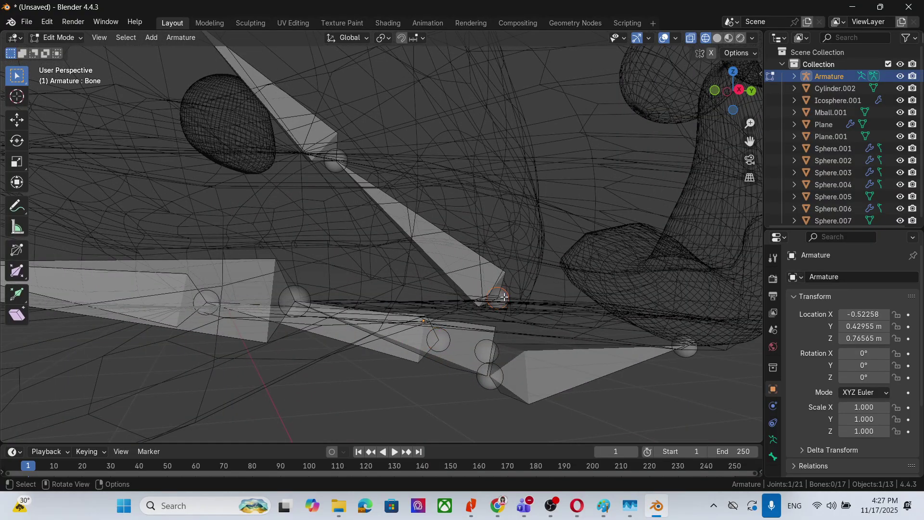
left_click(490, 359)
key("g")
left_click(501, 321)
middle_click_drag(501, 321, 401, 316)
key("g")
left_click(370, 302)
Step: Move the tail bone's base joint up beside the neighbouring base joints and raise its tip into the start of the tail
left_click(336, 372)
key("g")
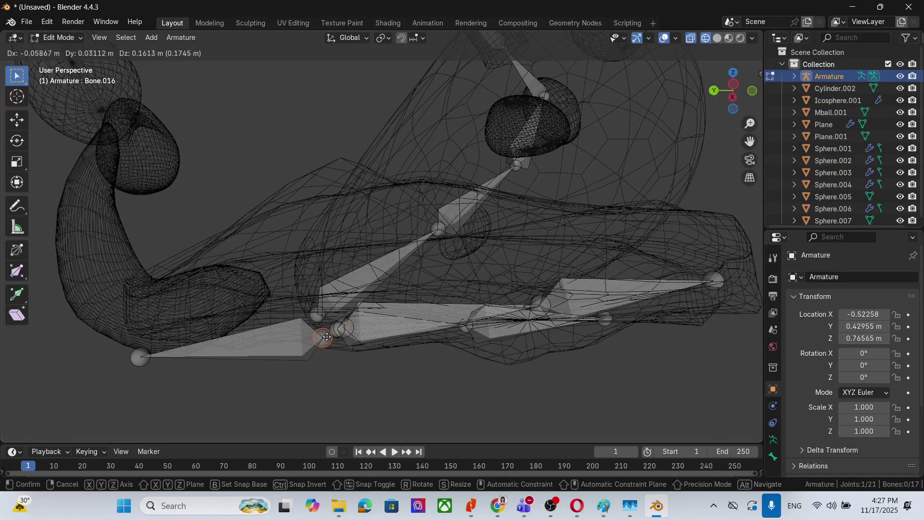
left_click(281, 330)
left_click(139, 352)
key("g")
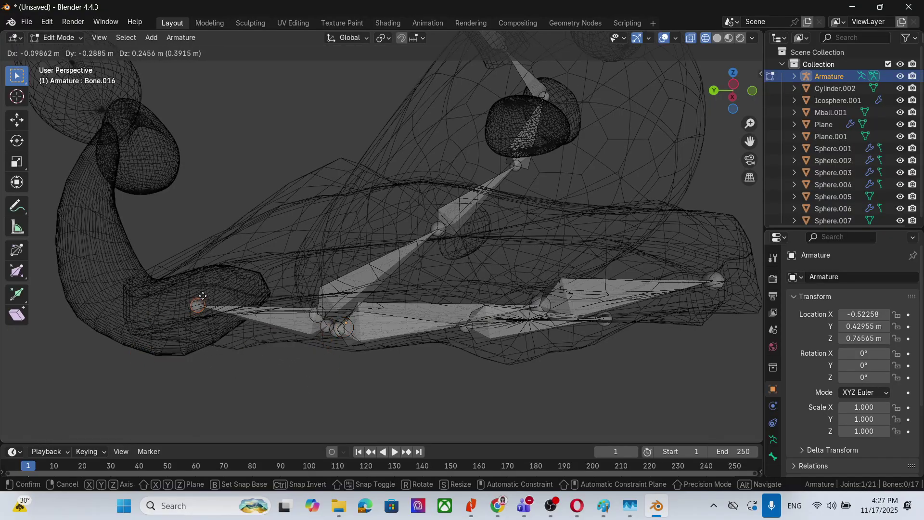
left_click(190, 293)
Step: Lower the tip joint of the tail bone to the underside of the tail's root
middle_click_drag(363, 380, 602, 45)
scroll(566, 217, "down", 3)
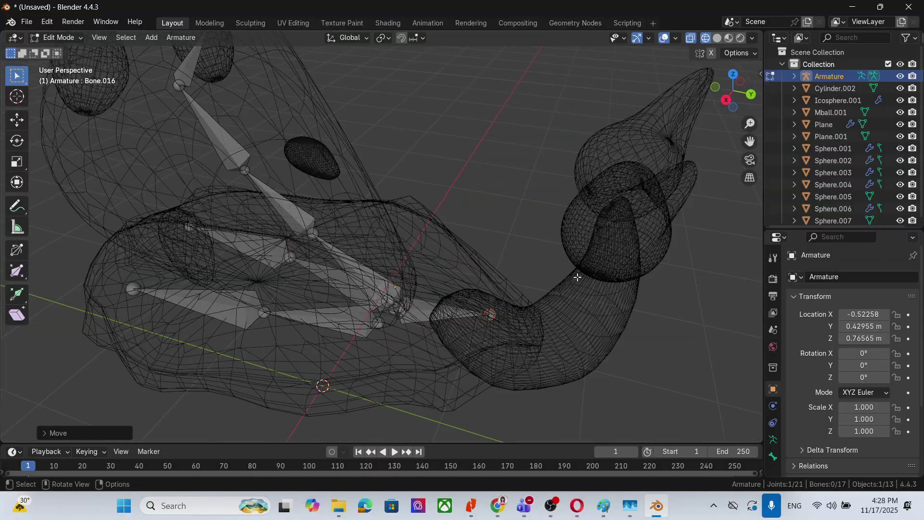
key("g")
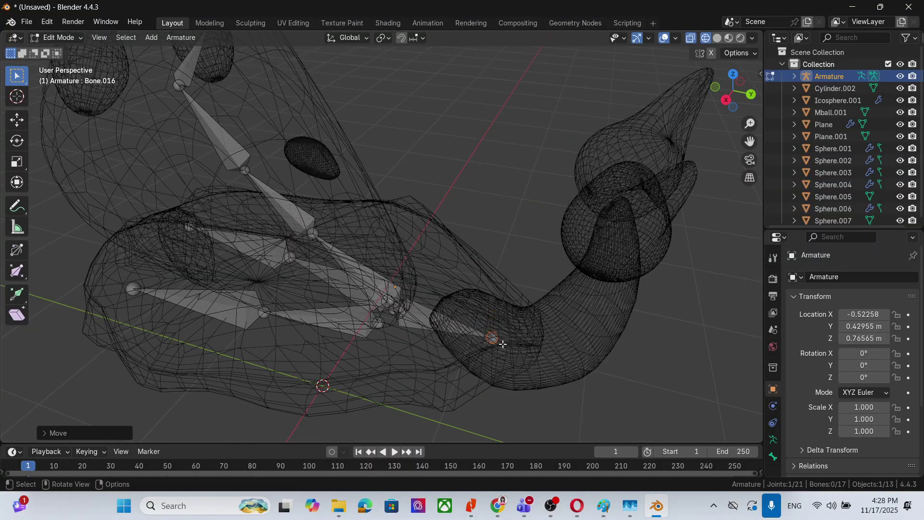
left_click(504, 361)
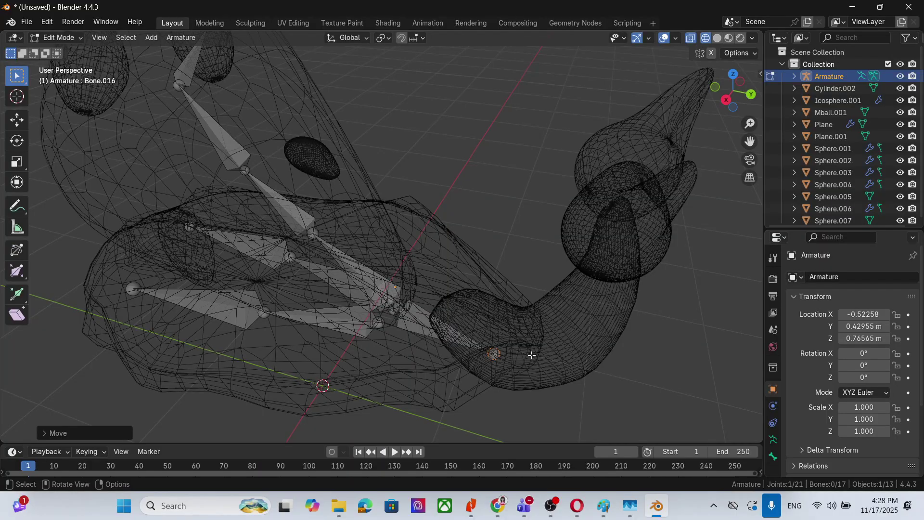
Step: Extrude three connected bones from the tail bone's tip, following the tail's upward curve
key("e")
left_click(597, 329)
key("e")
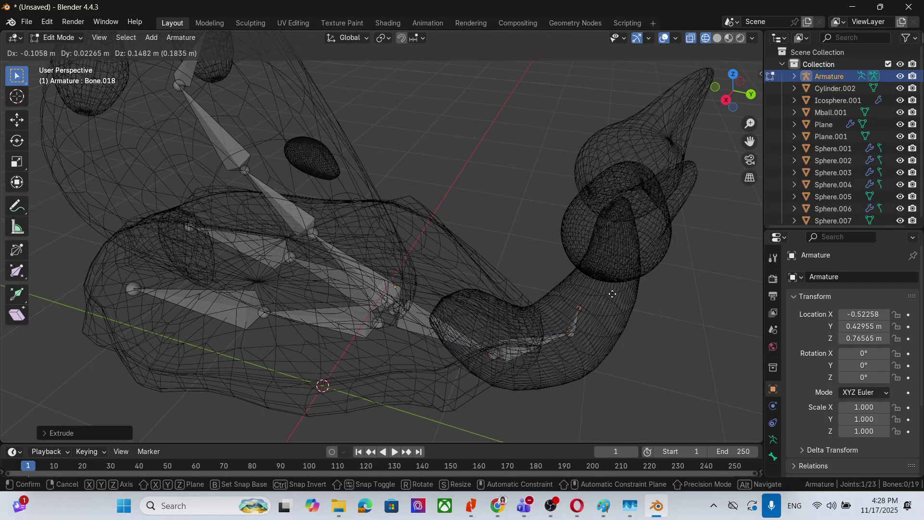
left_click(635, 248)
key("e")
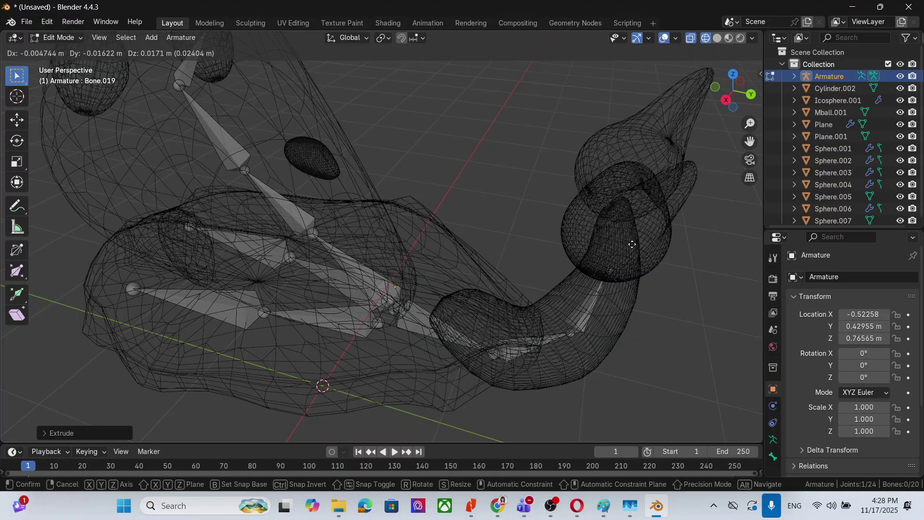
left_click(649, 188)
Step: In the right side view, raise the first tail bone's tip joint to the middle of the tail's root
middle_click_drag(603, 355, 753, 392)
left_click_drag(747, 143, 742, 221)
scroll(419, 215, "up", 2)
left_click(452, 201)
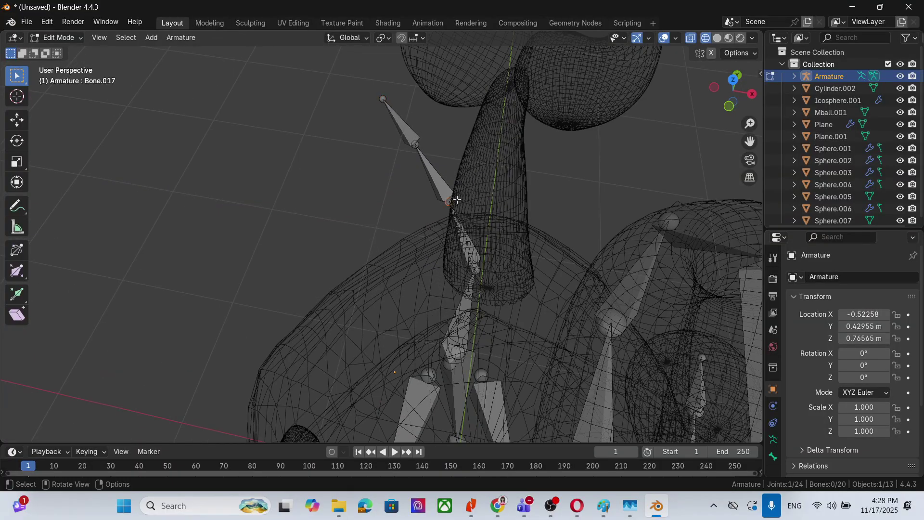
key("KP_1")
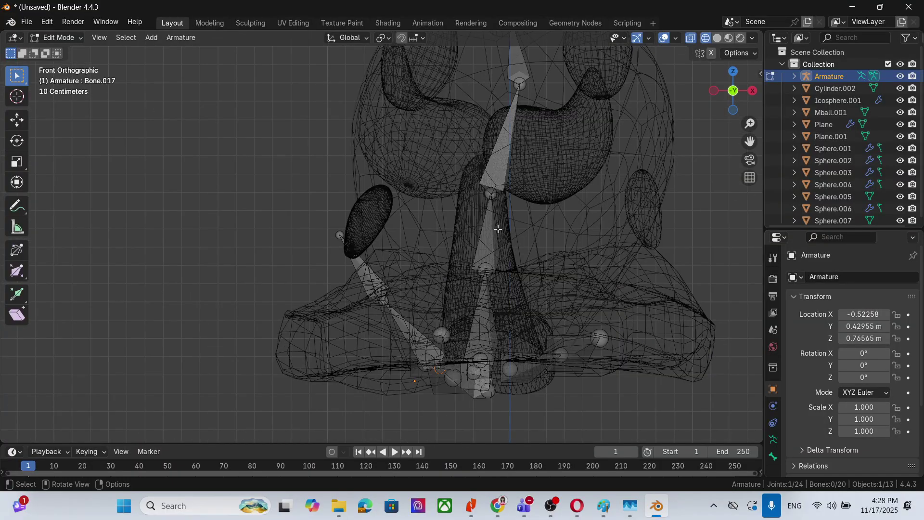
key("KP_8")
key("KP_3")
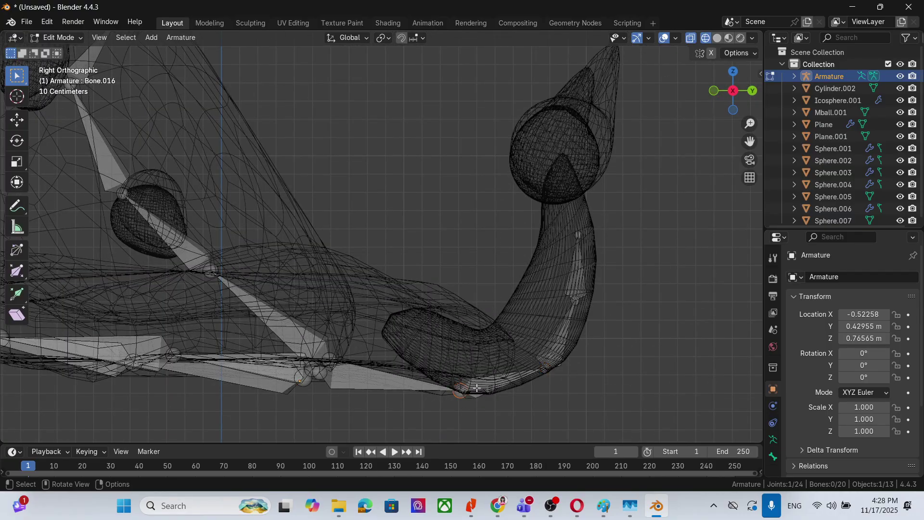
key("g")
left_click(485, 359)
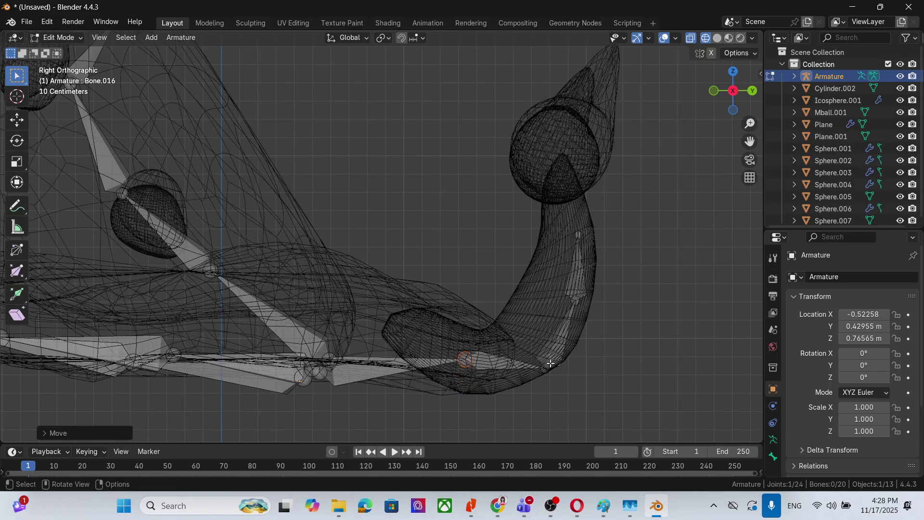
Step: Move the three upper tail joints onto the tail's centre line in side view and extrude one more bone up toward the flukes
key("e")
left_click(570, 305)
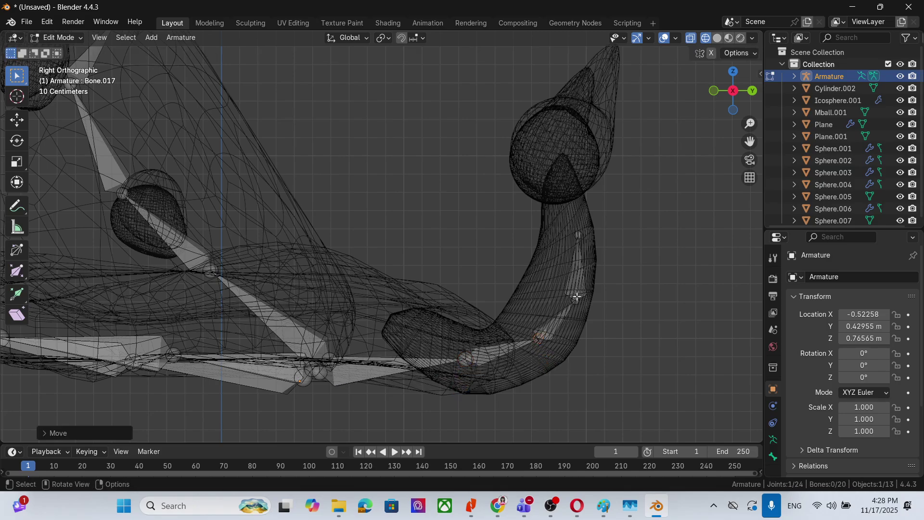
key("e")
left_click(583, 235)
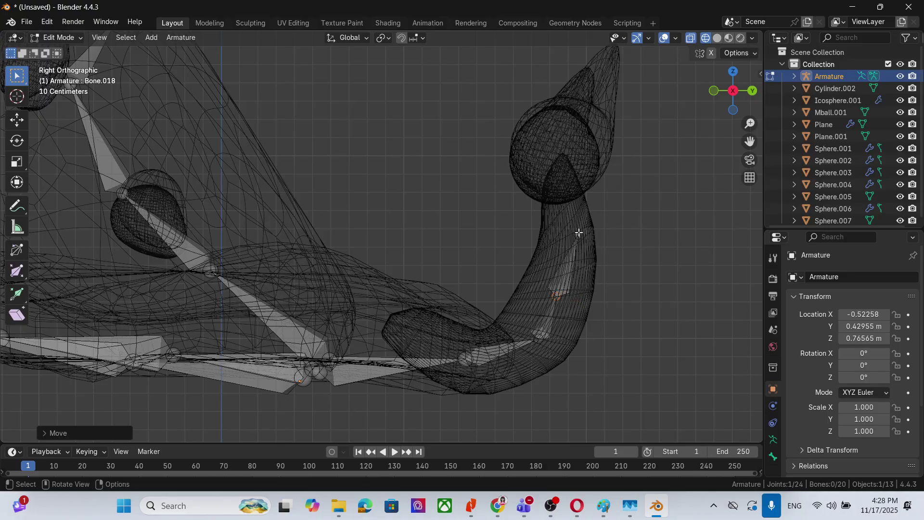
key("e")
left_click(569, 232)
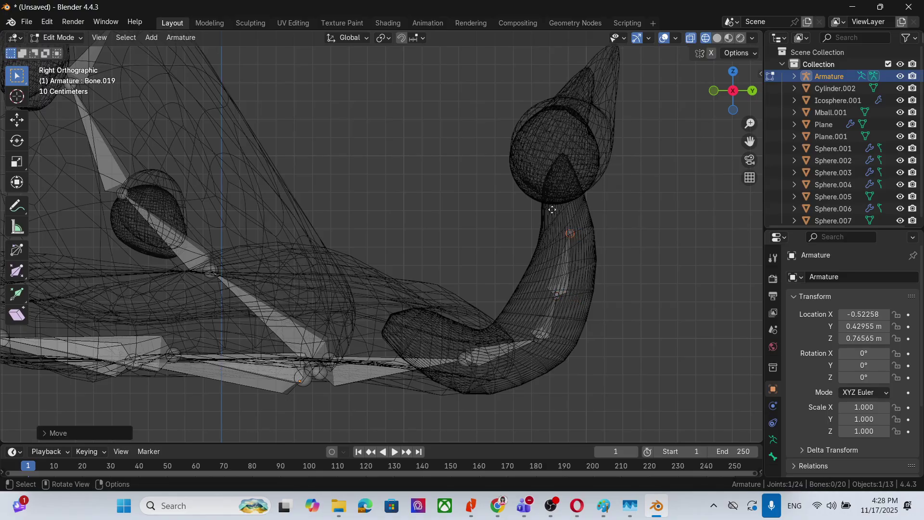
key("e")
left_click(547, 166)
Step: Viewing along the tail, move the two lowest stray joints of the tail chain sideways into the middle of the tail mesh
middle_click_drag(630, 182, 755, 248)
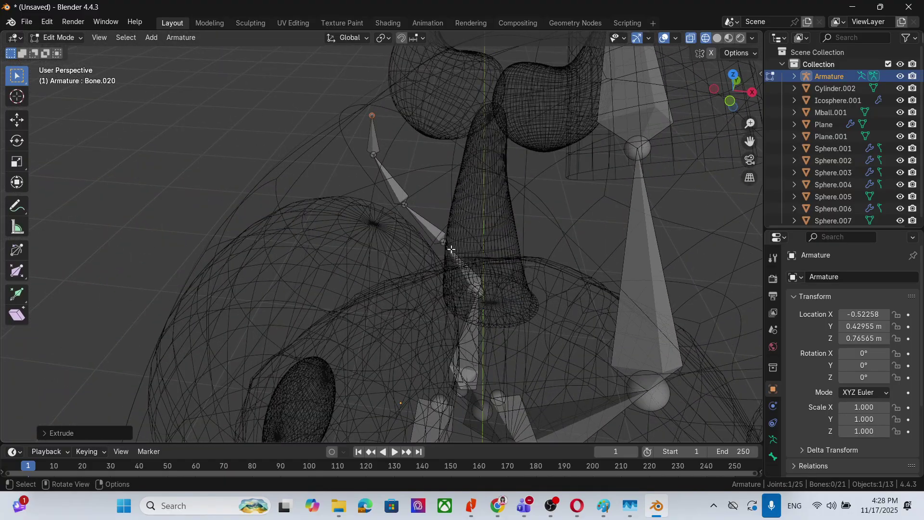
key("g")
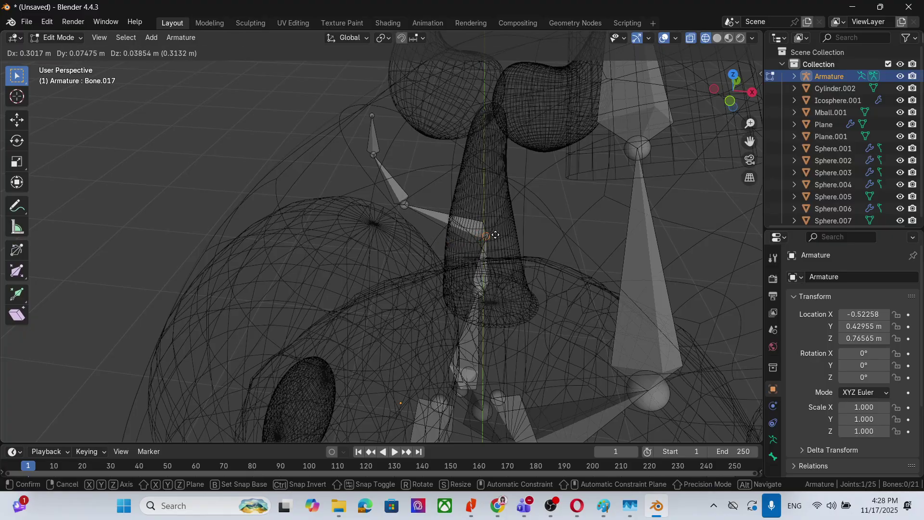
left_click(496, 235)
left_click(406, 206)
key("g")
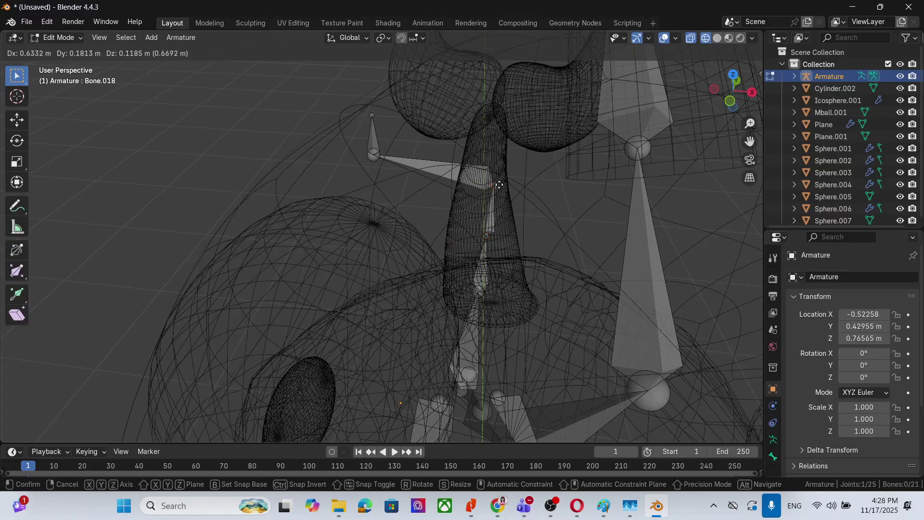
left_click(490, 185)
Step: Bring the two uppermost tail chain joints sideways into the tail mesh, centring them below the point where the flukes meet
left_click(377, 154)
key("g")
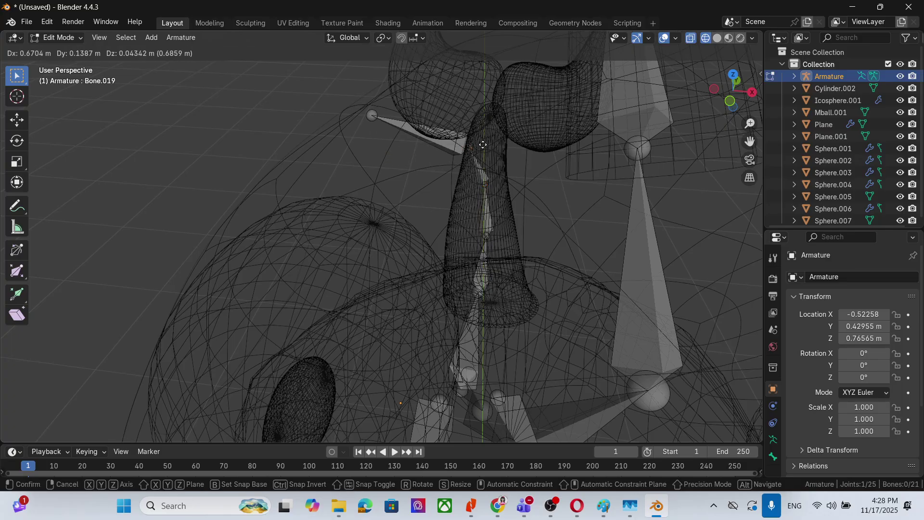
left_click(375, 111)
key("e")
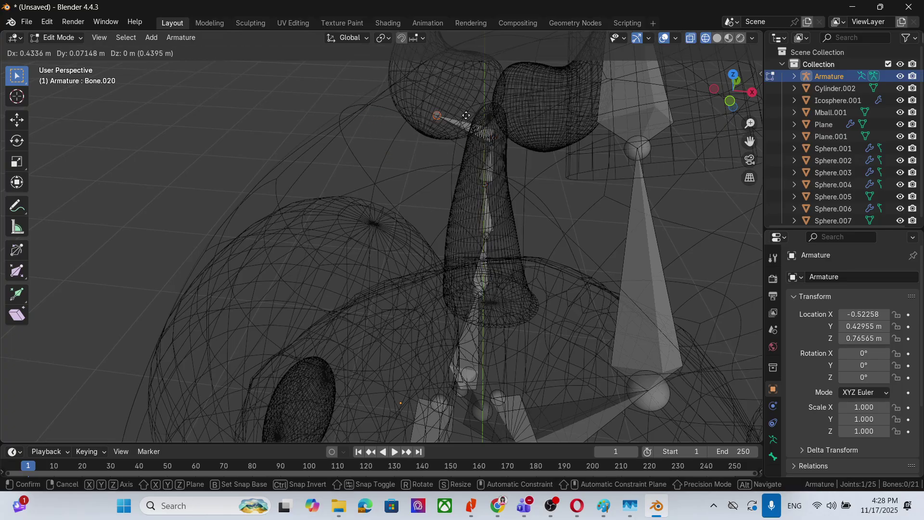
left_click(498, 108)
left_click(493, 142)
key("g")
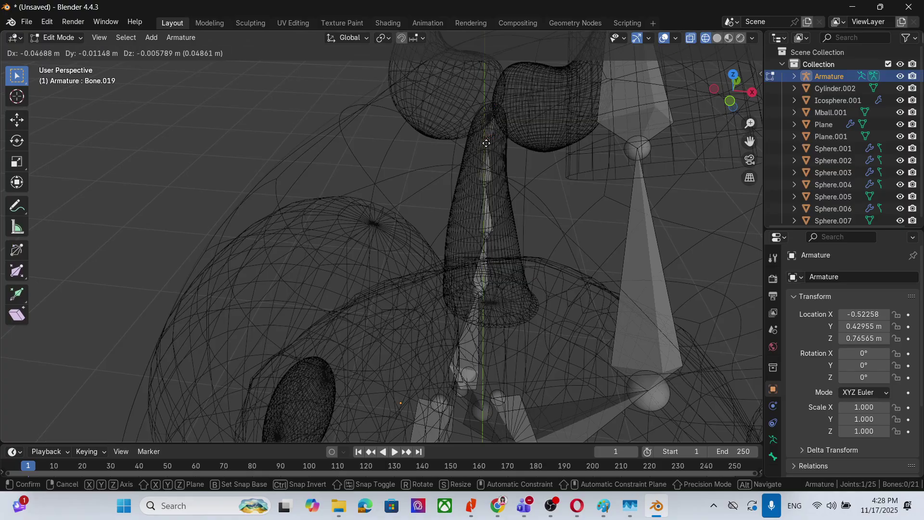
left_click(489, 145)
Step: Refit the three upper tail joints to the tail's curve from the side, placing the end joint at the tail's tip
middle_click_drag(642, 176, 486, 231)
key("g")
left_click(641, 236)
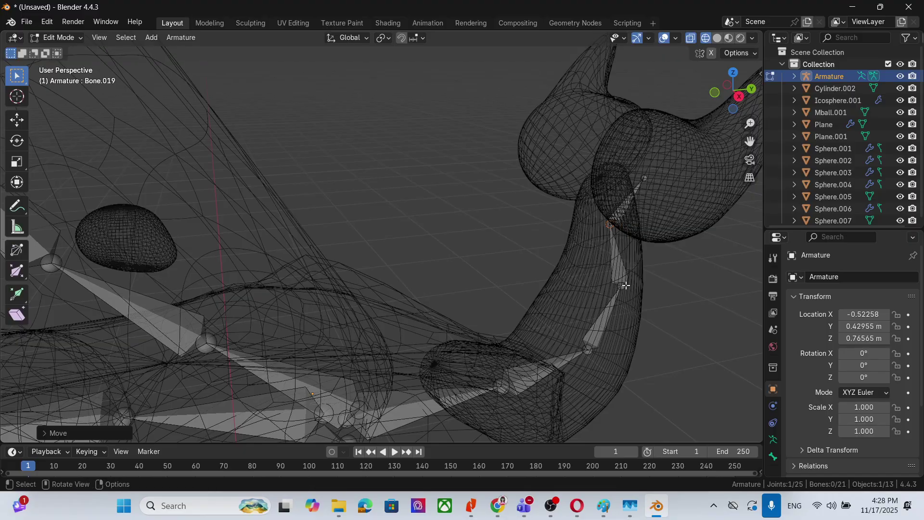
left_click(623, 288)
key("g")
left_click(610, 287)
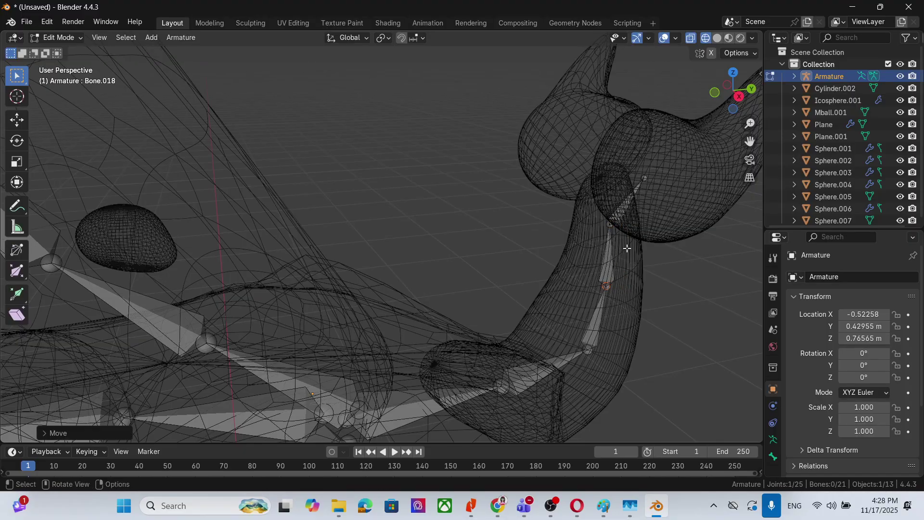
left_click(647, 182)
key("g")
left_click(615, 174)
Step: Extrude two bones from the tail's end joint through the fluke on the negative X side up toward its tip
middle_click_drag(521, 333, 486, 198)
scroll(486, 197, "down", 3)
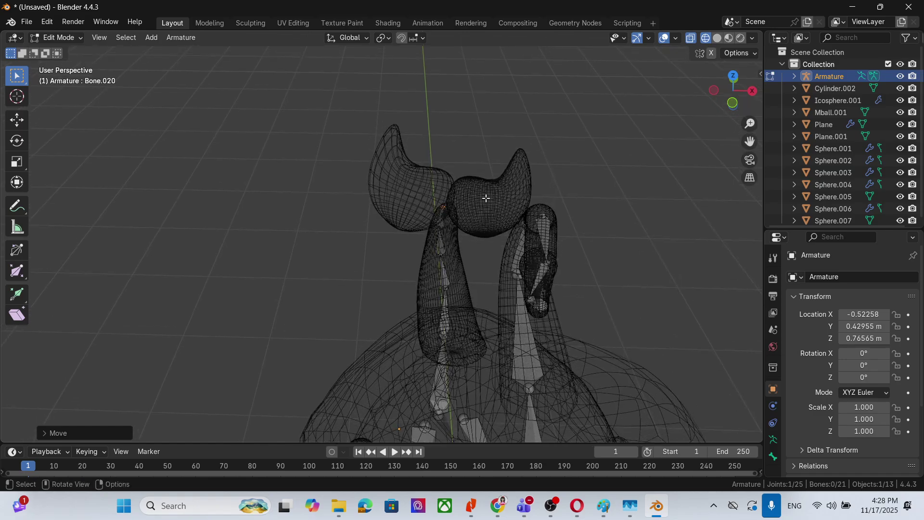
scroll(486, 197, "up", 4)
middle_click_drag(523, 247, 524, 210)
key("e")
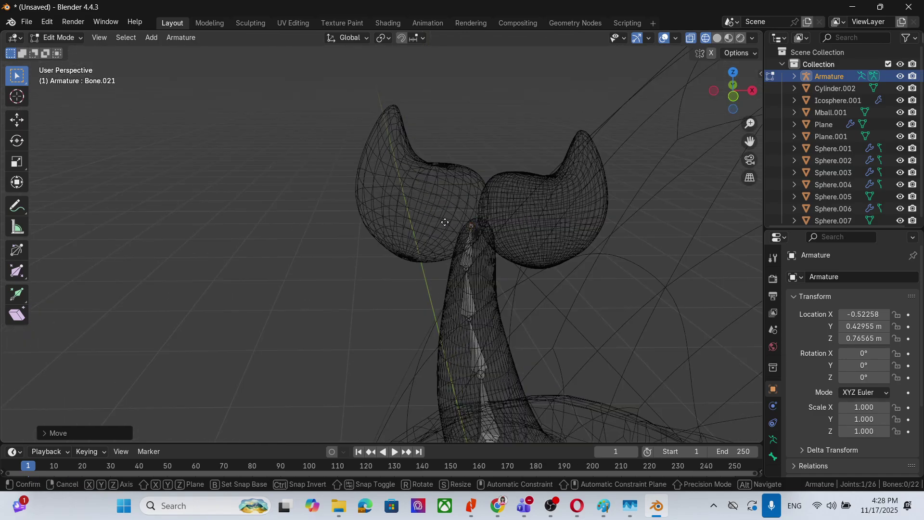
left_click(393, 202)
key("e")
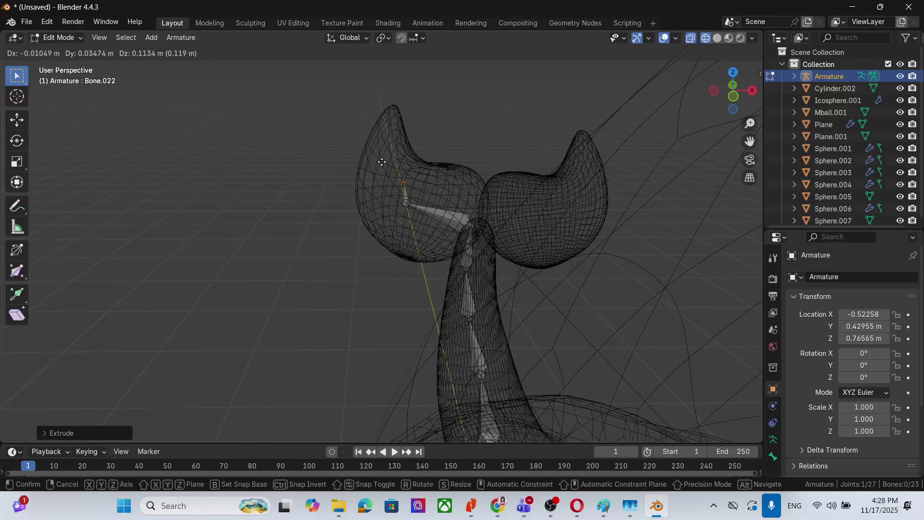
left_click(365, 127)
Step: Extrude two bones from the tail's end joint through the opposite fluke up toward its tip
middle_click_drag(563, 221, 447, 187)
left_click(439, 161)
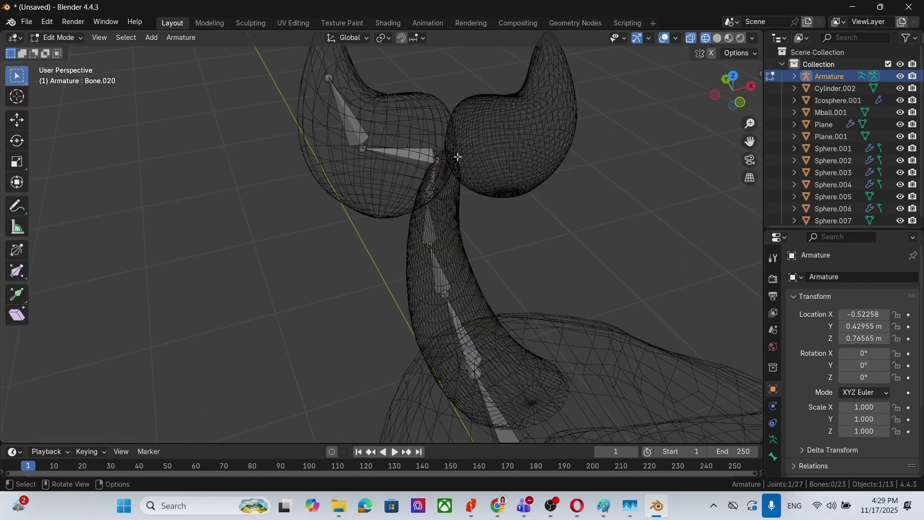
key("e")
left_click(531, 138)
middle_click_drag(531, 137, 650, 240)
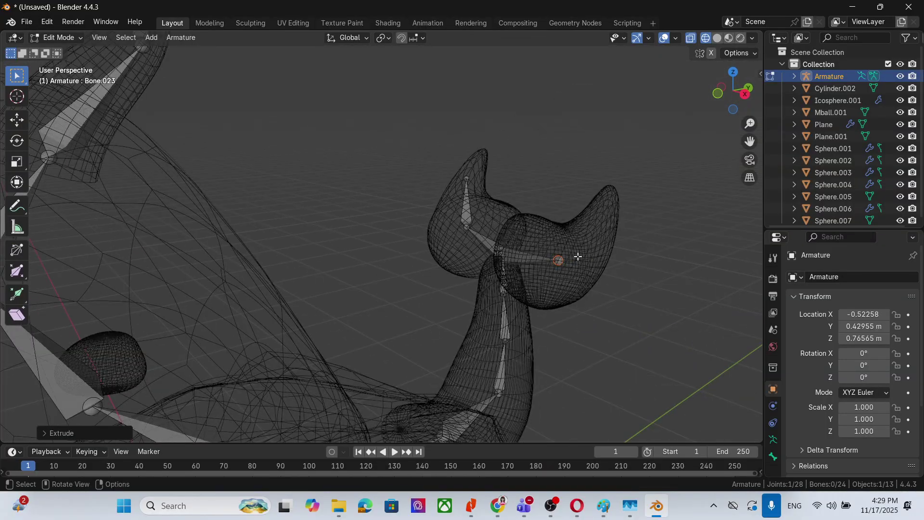
key("e")
left_click(625, 209)
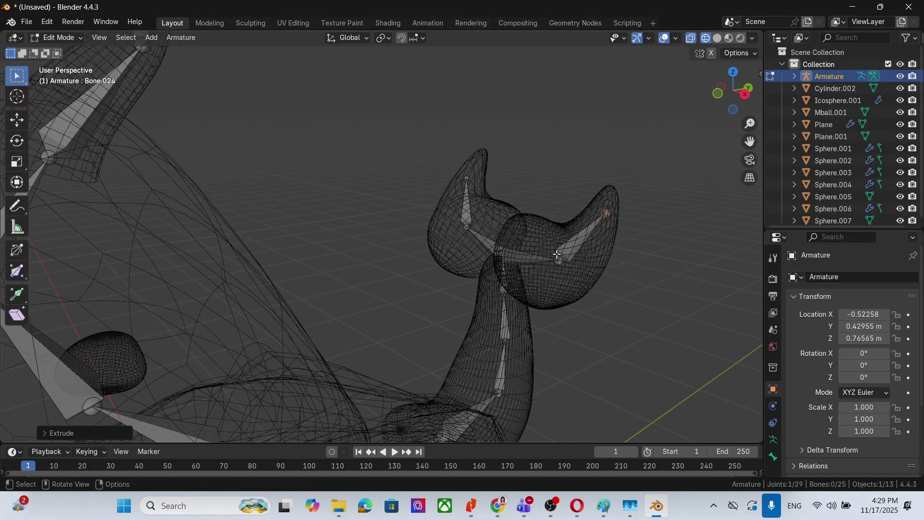
Step: Extrude a short bone downward from a middle joint in the tail flukes
left_click(559, 260)
middle_click_drag(594, 363, 526, 337)
key("e")
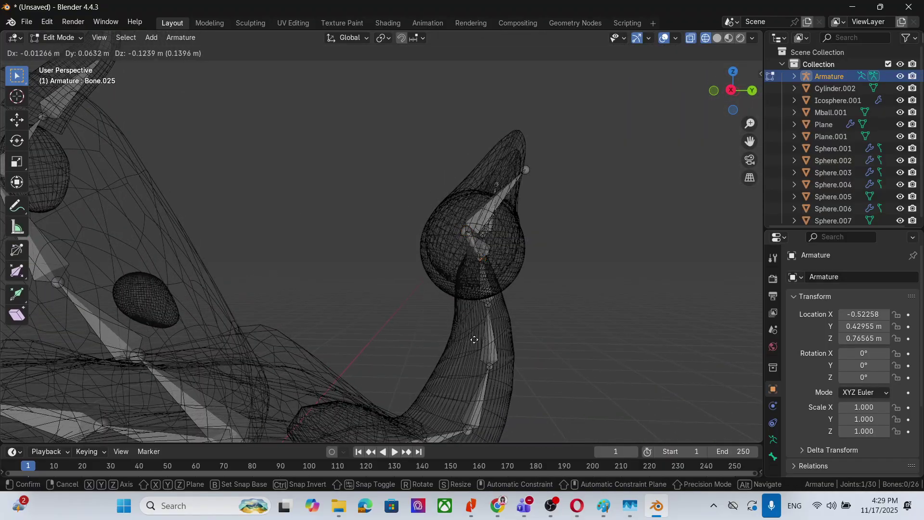
left_click(469, 339)
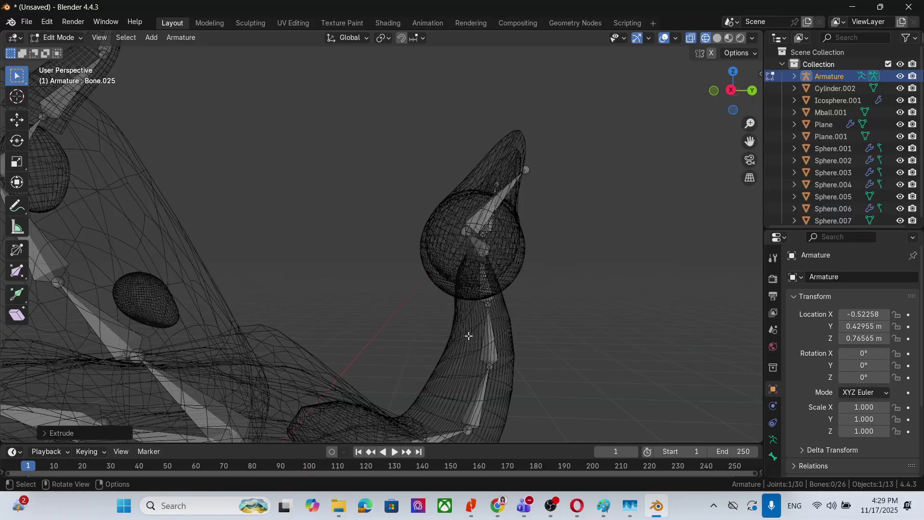
Step: Adjust the middle joint and the tip joint of the positive X fluke's bones to sit inside the fluke mesh
left_click(467, 234)
key("g")
left_click(473, 244)
middle_click_drag(474, 244, 583, 223)
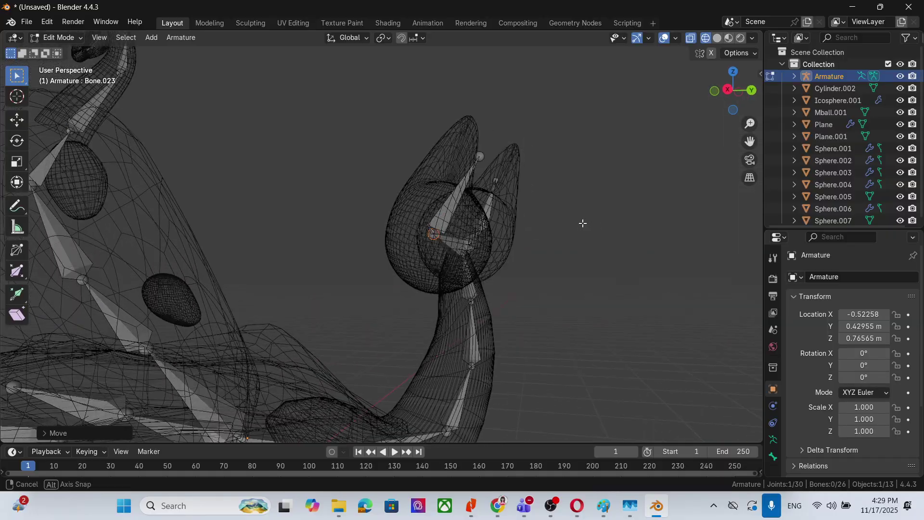
left_click(480, 155)
key("g")
left_click(549, 188)
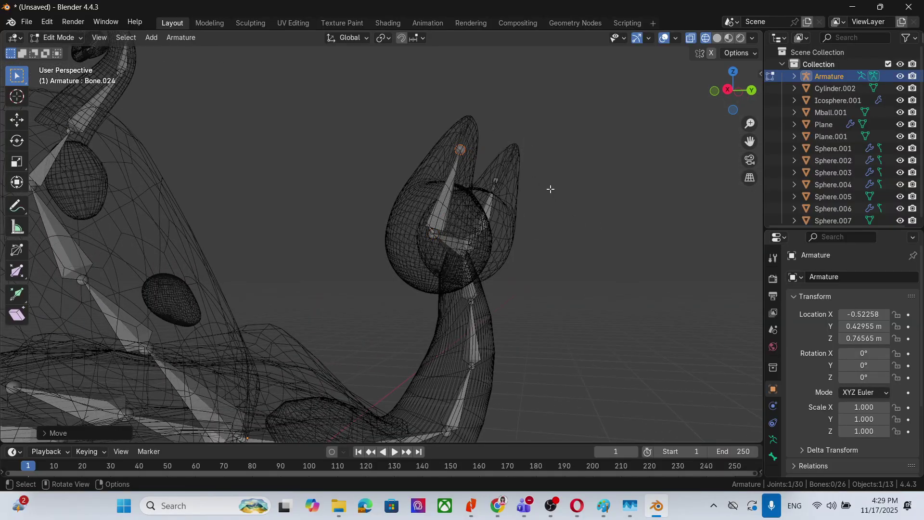
Step: Extrude a bone about 0.75 m long from the body chain's middle joint toward the front of the head
middle_click_drag(549, 187, 260, 246)
scroll(435, 219, "down", 5)
middle_click_drag(645, 383, 648, 337)
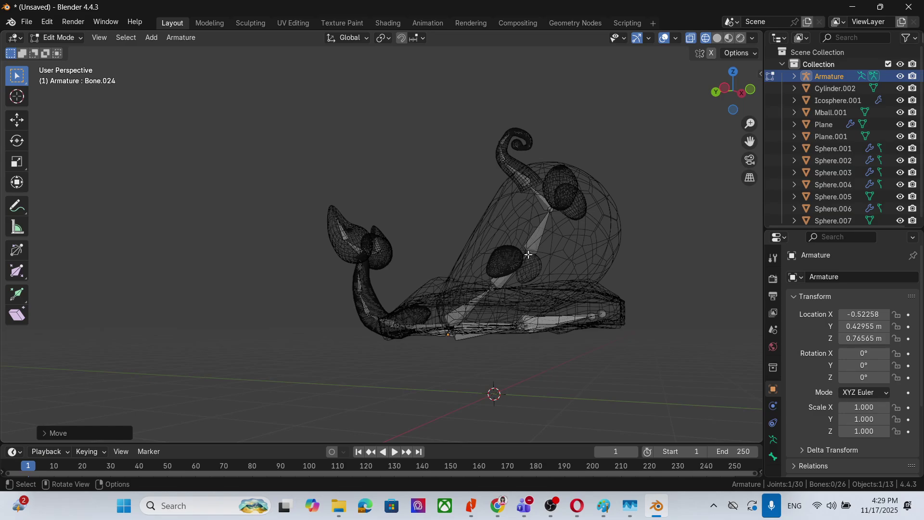
key("e")
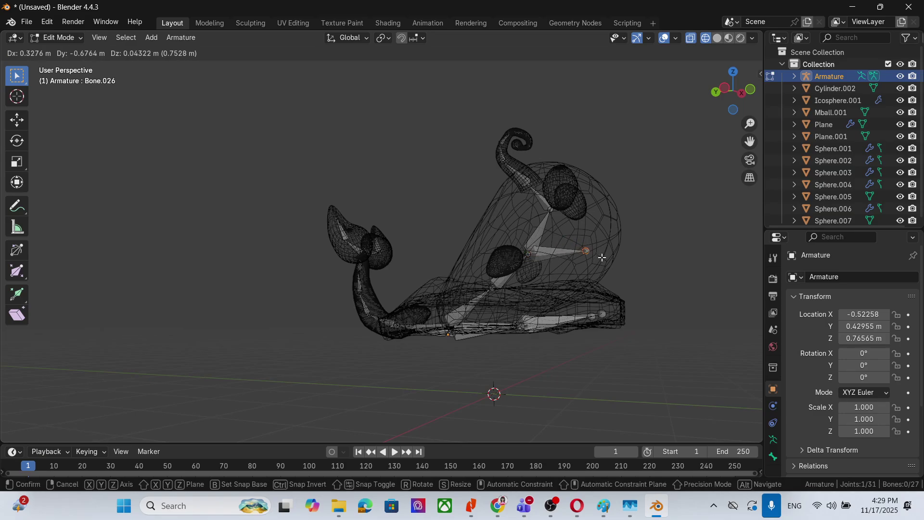
left_click(602, 258)
middle_click_drag(666, 268, 527, 282)
middle_click_drag(456, 315, 419, 307)
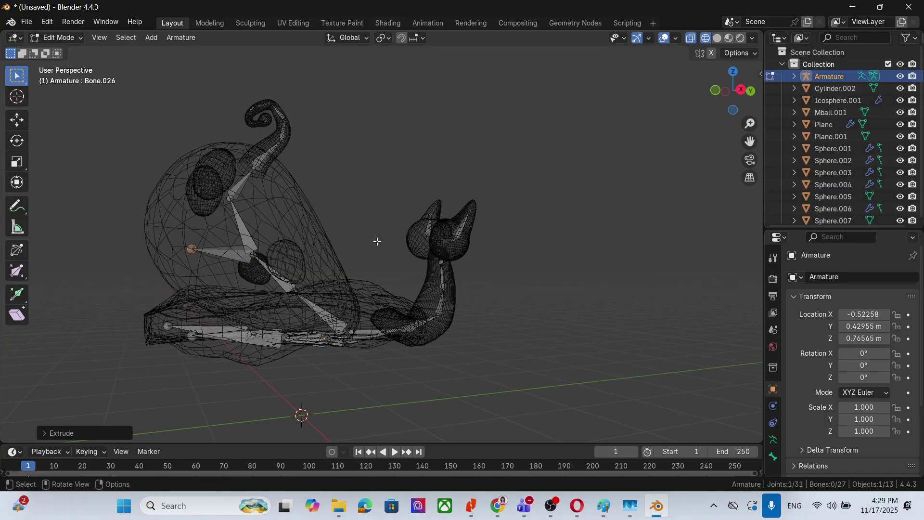
Step: Select all of the model's mesh objects with the armature active and parent them to it in Object Mode with Automatic Weights
left_click(835, 89)
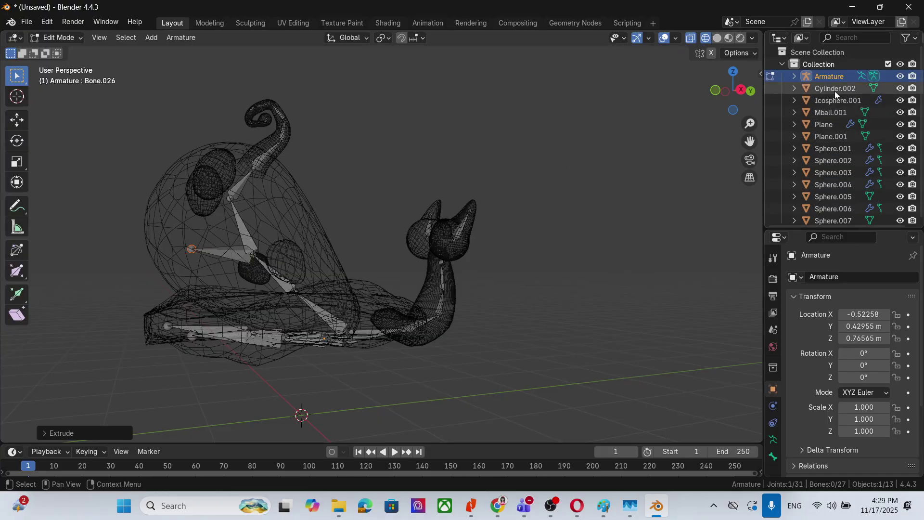
scroll(857, 152, "down", 1)
left_click(851, 218, "shift")
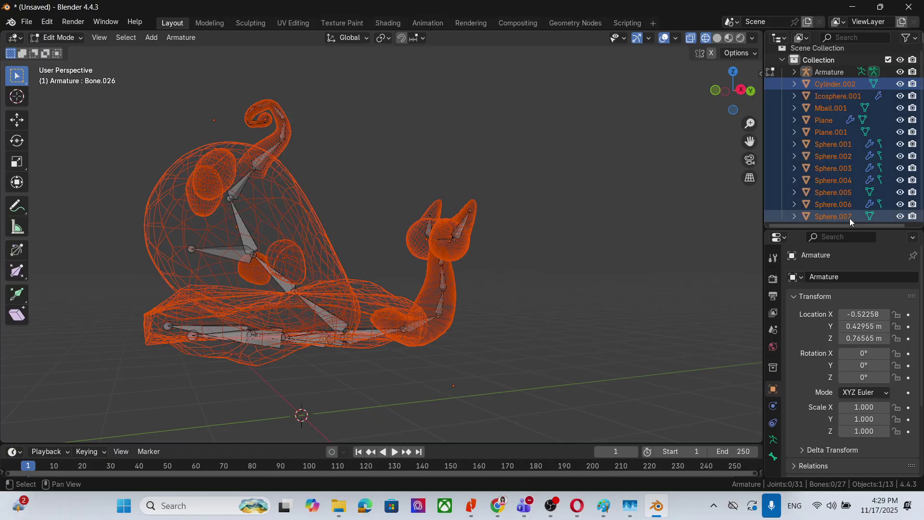
scroll(838, 144, "up", 1)
left_click(840, 79, "ctrl")
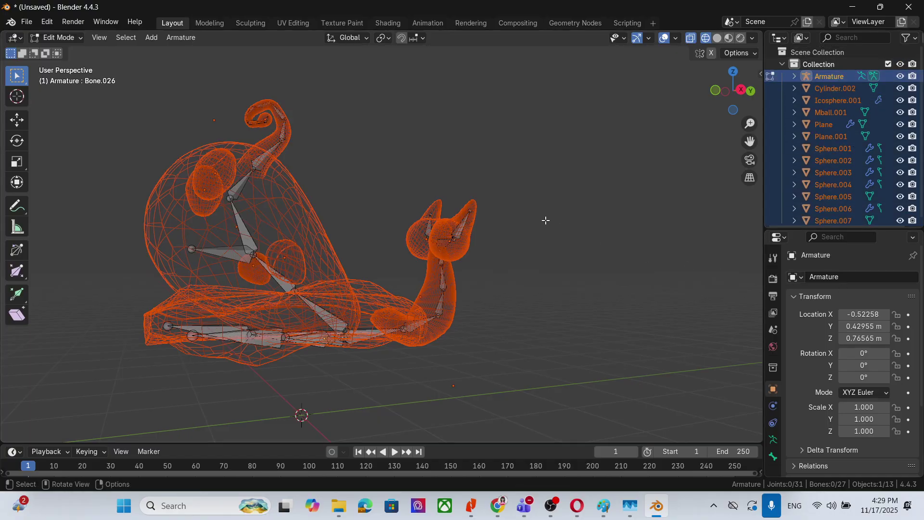
key("ctrl+p")
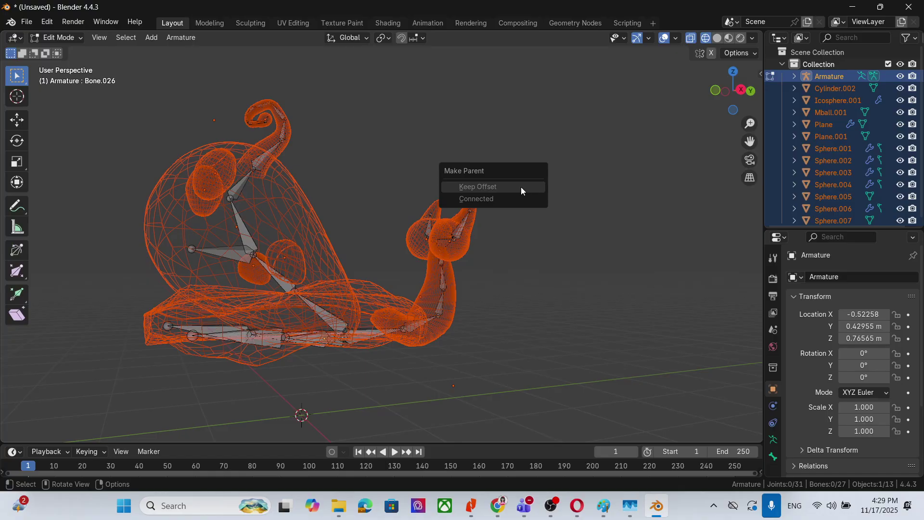
left_click(522, 187)
left_click(59, 38)
left_click(54, 50)
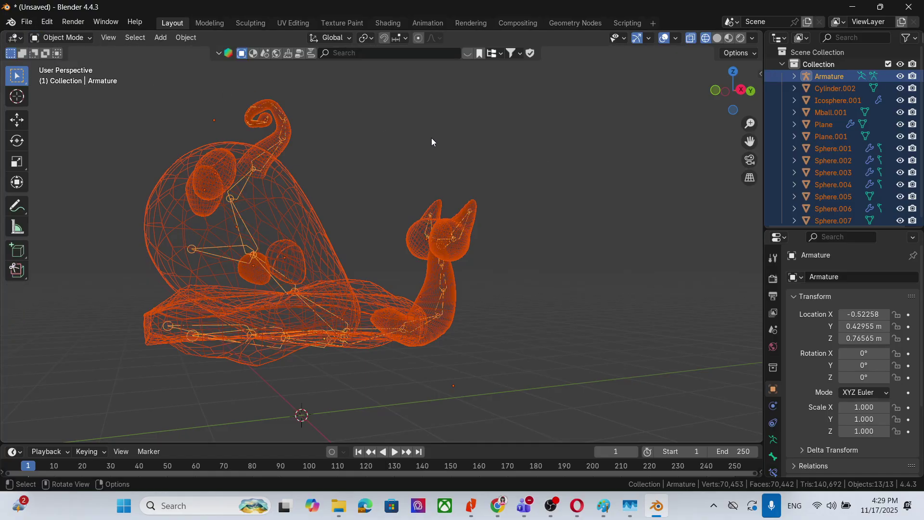
key("ctrl+p")
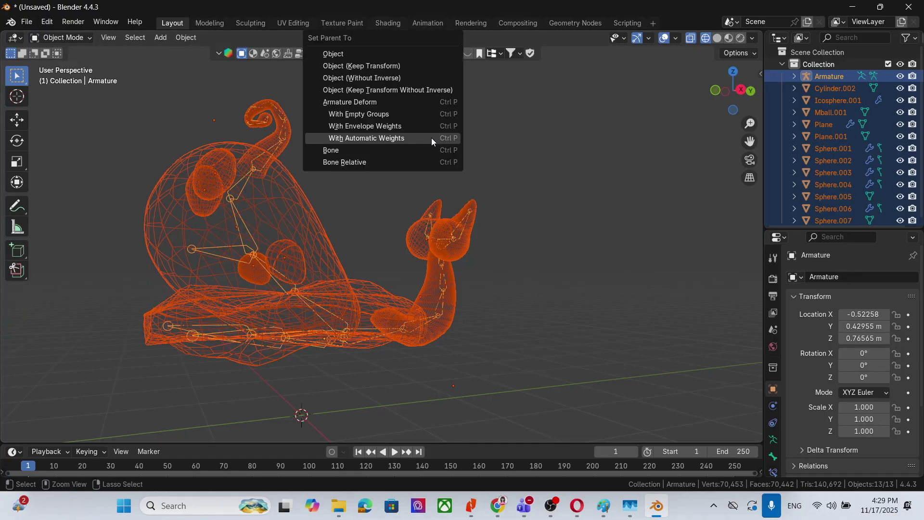
left_click(405, 137)
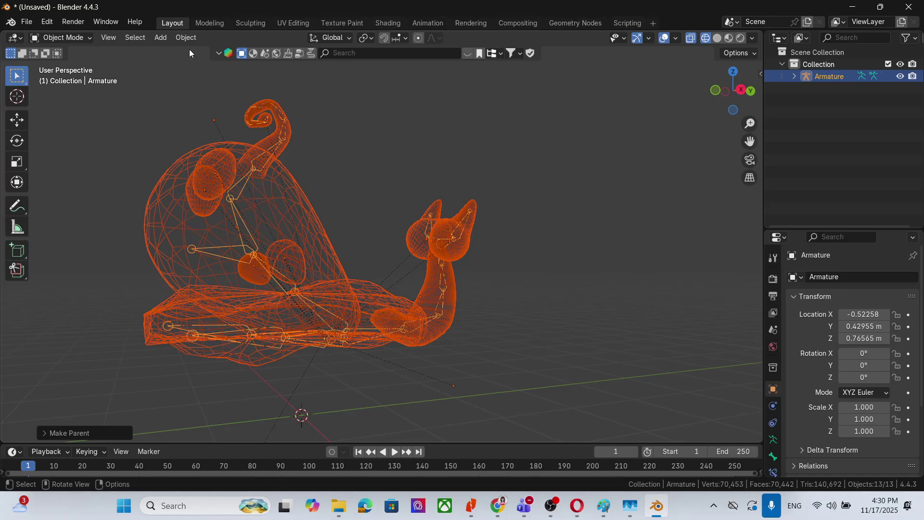
Step: In Pose Mode, rotate the upper tail bone below the flukes about 54° so the flukes tilt backward, away from the head
left_click(80, 38)
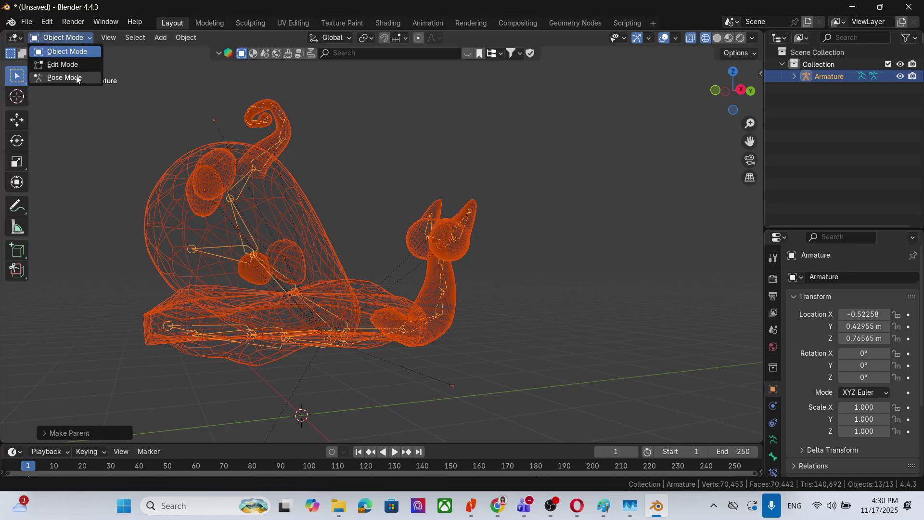
left_click(76, 76)
left_click(442, 278)
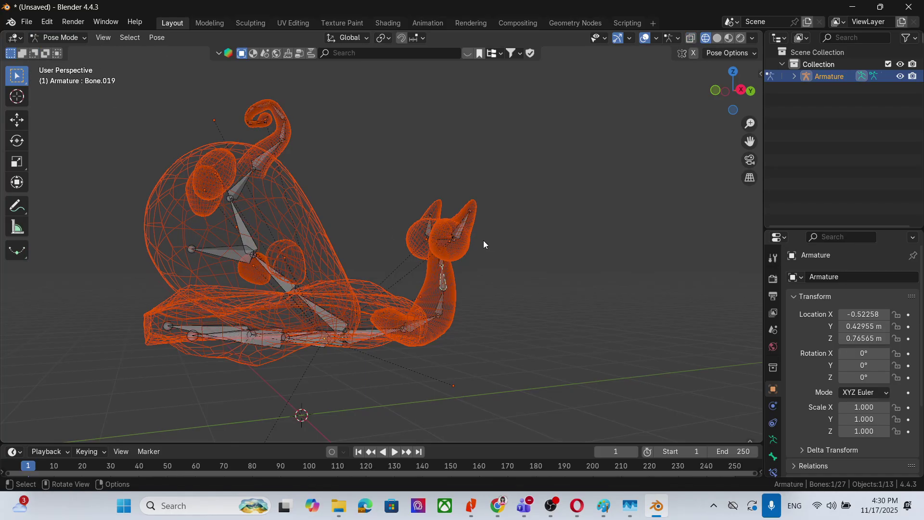
key("r")
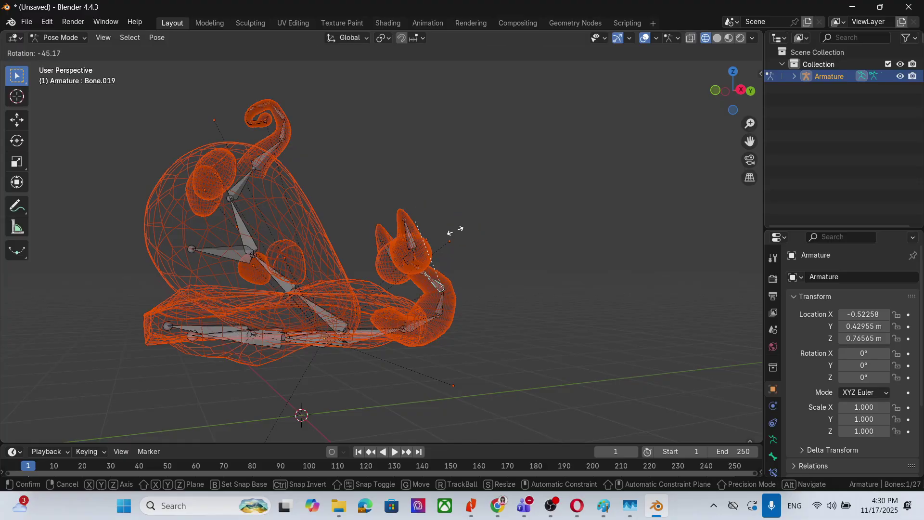
key("g")
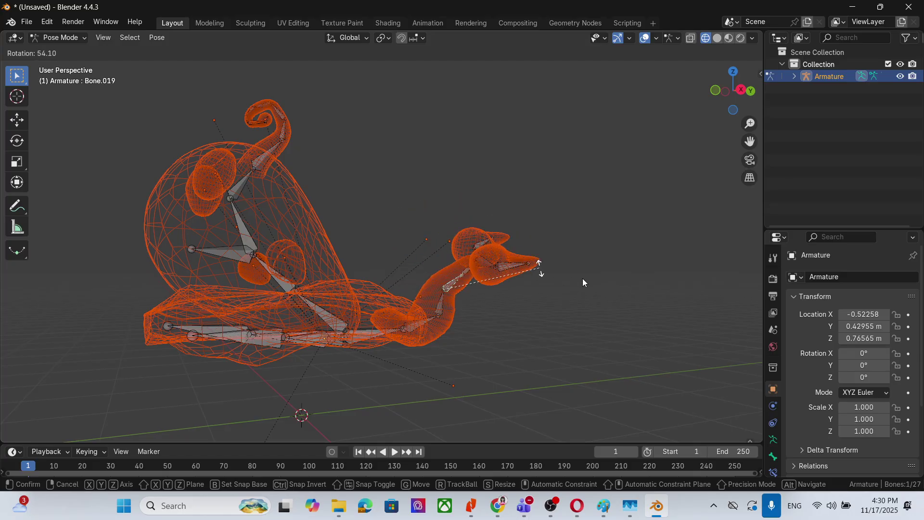
left_click(546, 258)
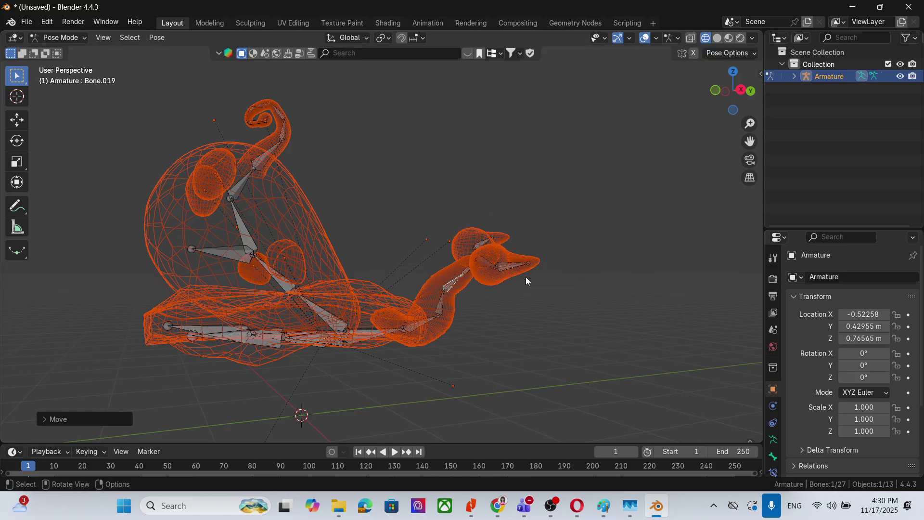
left_click(552, 506)
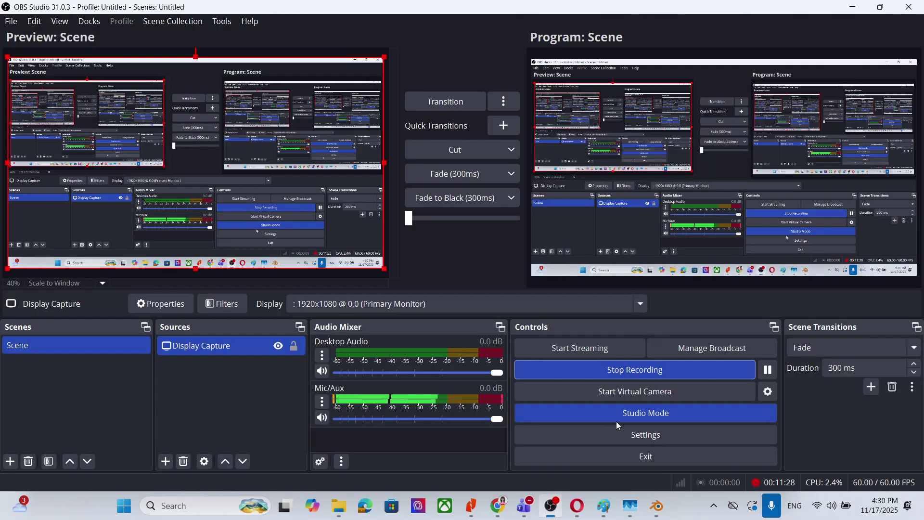